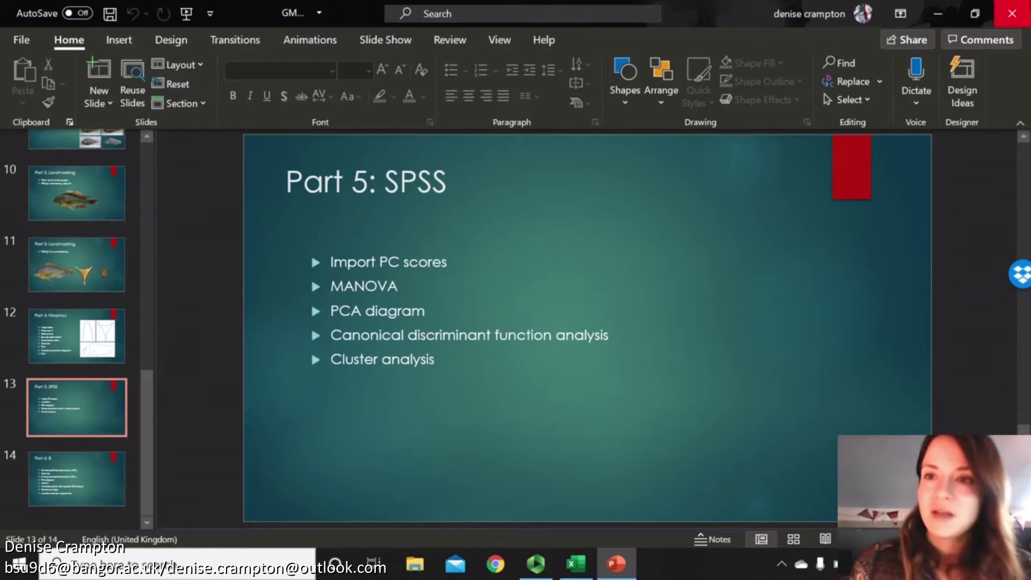
# Step: Minimize the PowerPoint 'Part 5: SPSS' presentation
pyautogui.click(932, 11)
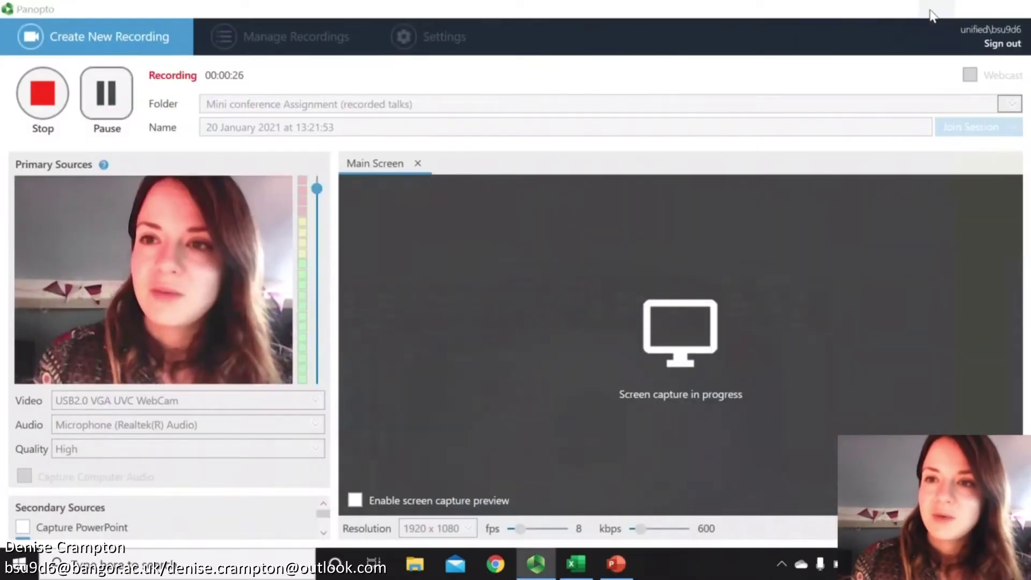
# Step: Bring up Excel, maximize it, and go to its Open file page
pyautogui.click(933, 9)
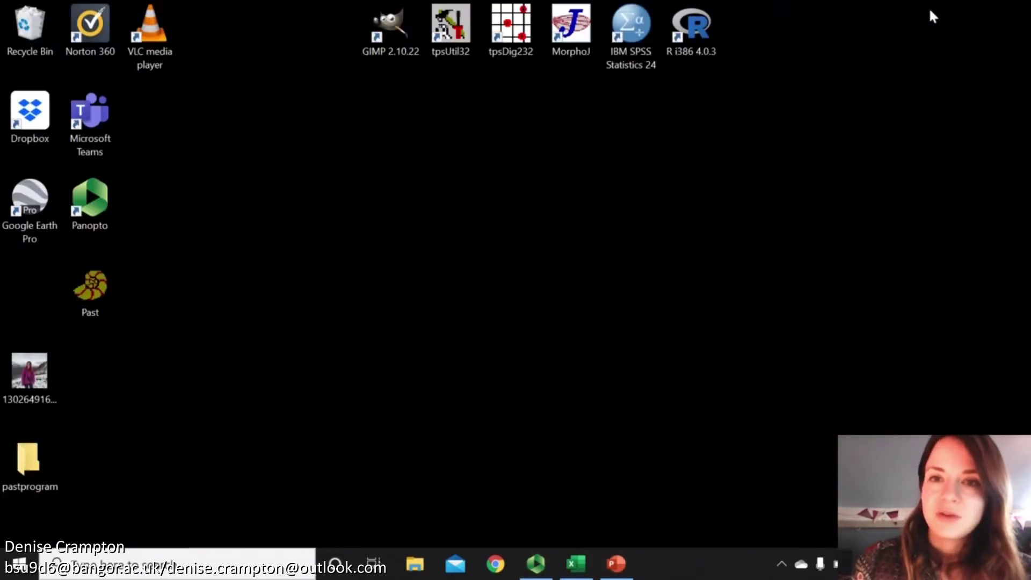
pyautogui.click(576, 563)
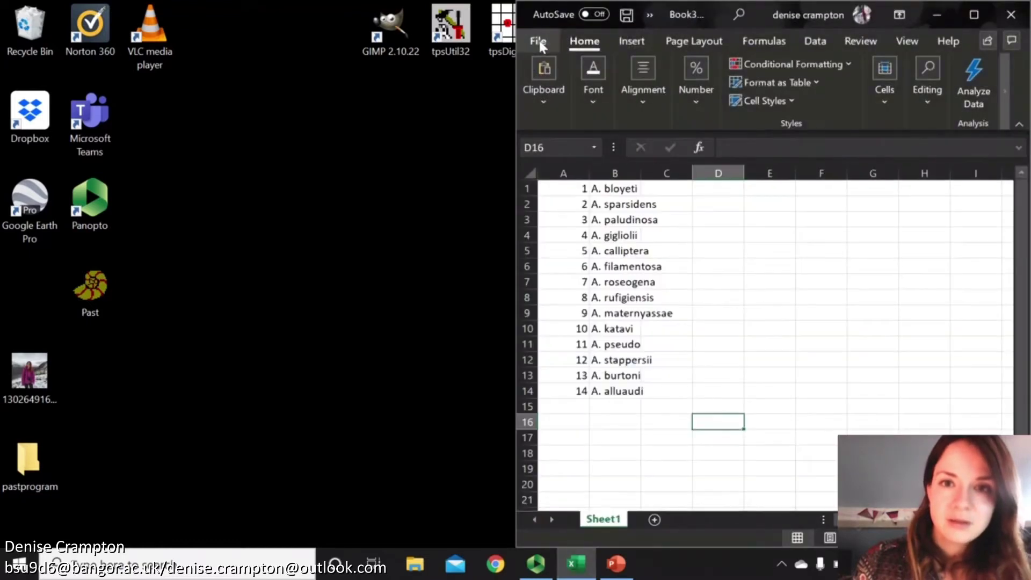
pyautogui.click(546, 40)
pyautogui.click(550, 118)
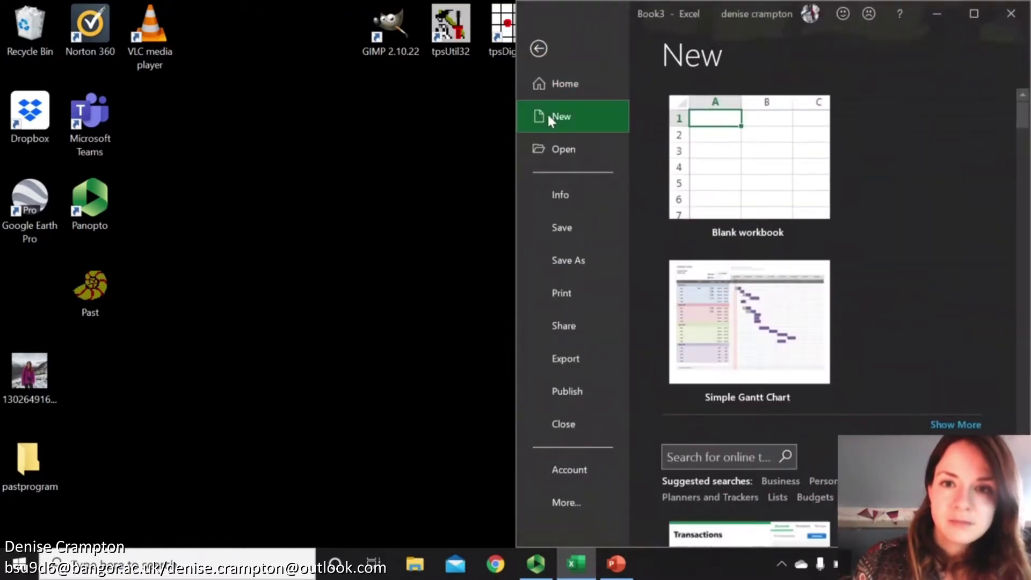
pyautogui.click(558, 145)
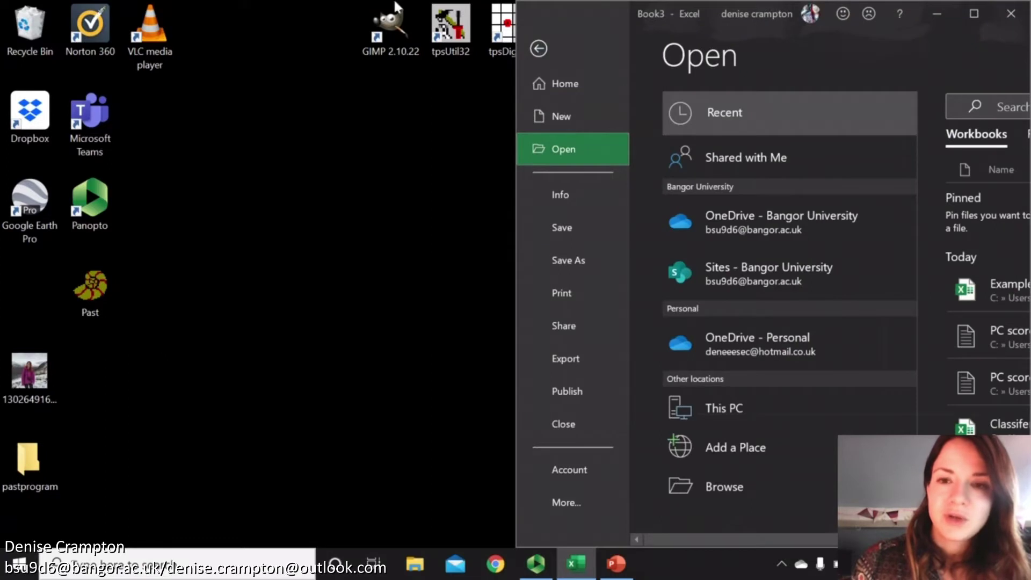
pyautogui.click(986, 13)
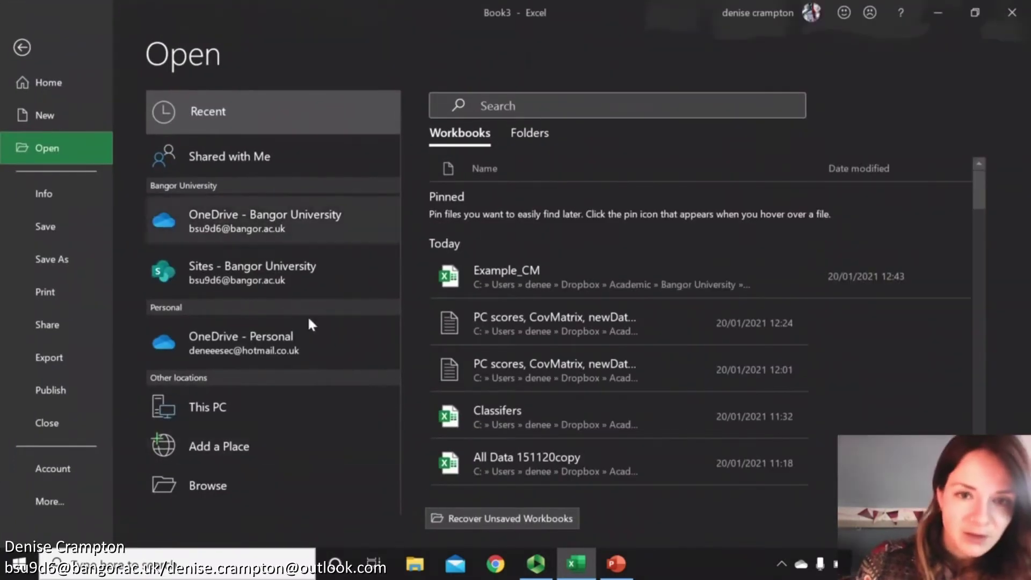
# Step: Import the PC scores text file from Part 5_SPSS with the default wizard settings
pyautogui.click(205, 487)
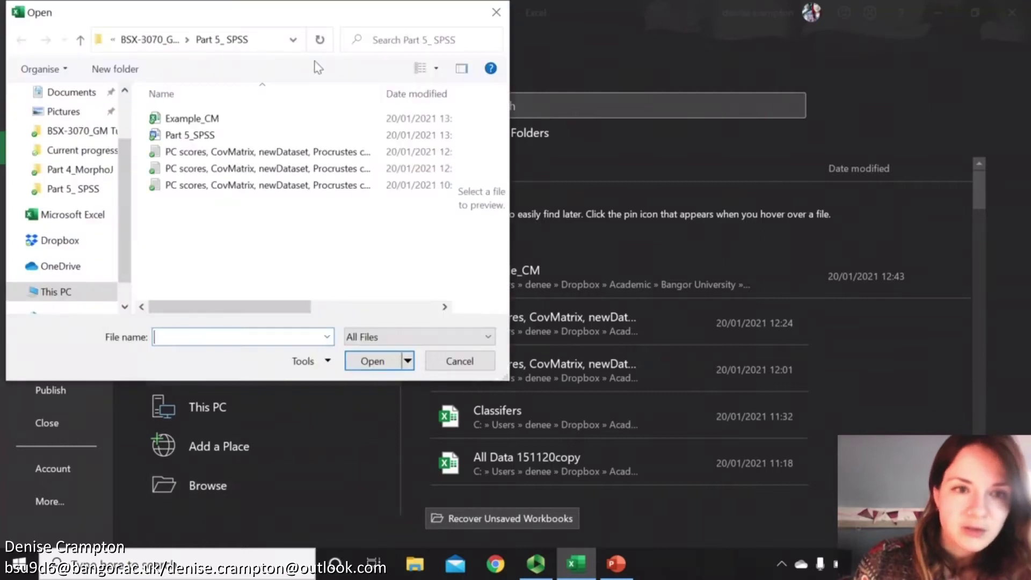
pyautogui.doubleClick(339, 168)
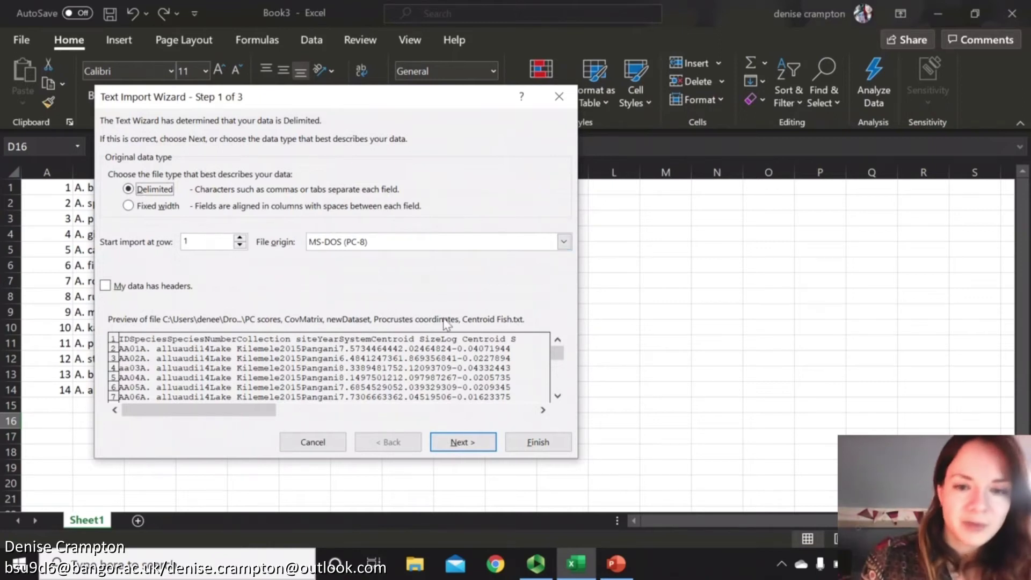
pyautogui.click(538, 442)
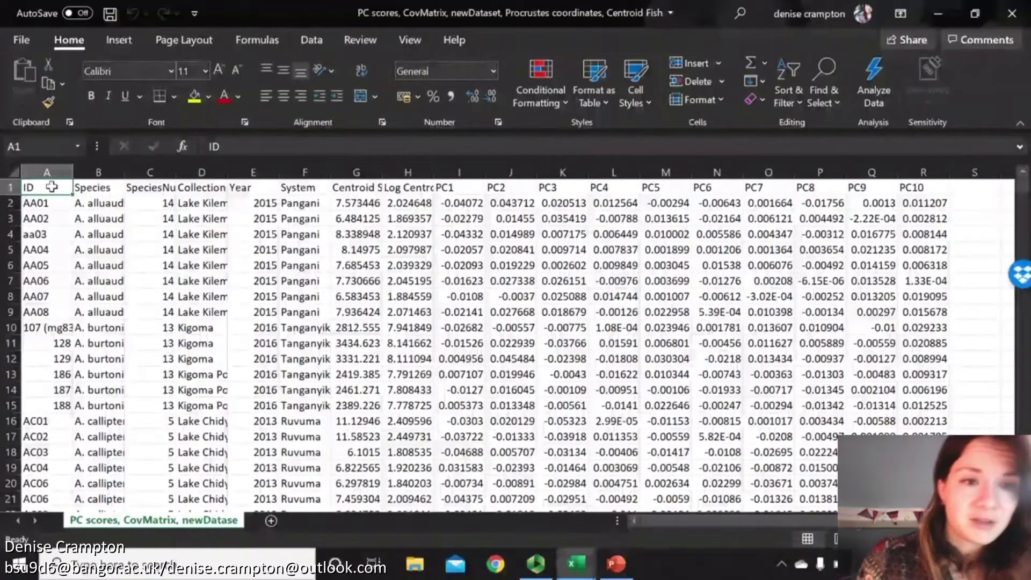
# Step: Review the columns from Centroid Size across to PC1 and back to ID
pyautogui.click(363, 187)
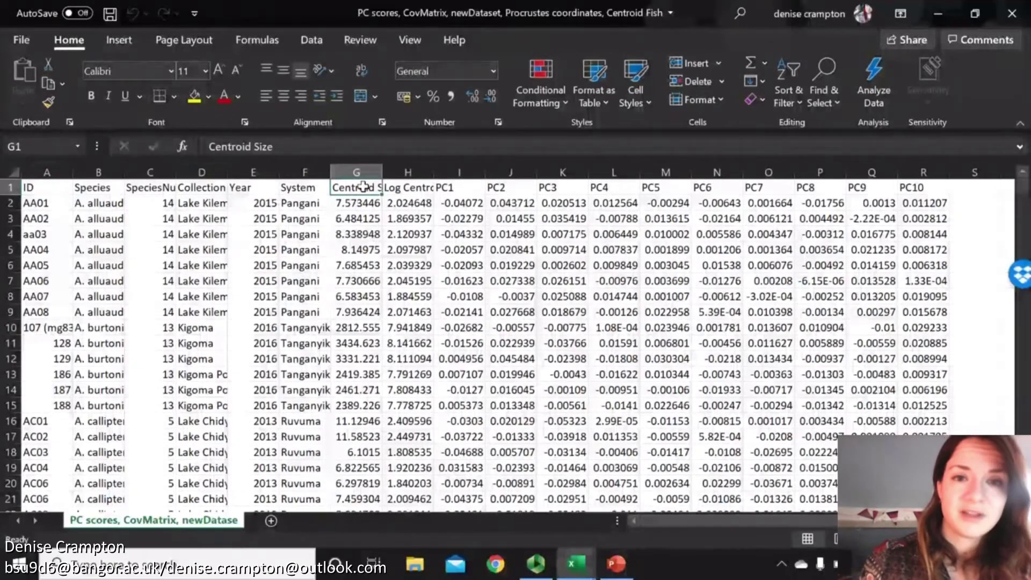
pyautogui.press('Right')
pyautogui.press('Right')
pyautogui.press('Right')
pyautogui.press('Right')
pyautogui.press('Right')
pyautogui.press('Right')
pyautogui.press('Right')
pyautogui.press('Right')
pyautogui.press('Right')
pyautogui.press('Right')
pyautogui.press('Right')
pyautogui.press('Right')
pyautogui.press('Right')
pyautogui.press('Right')
pyautogui.press('Right')
pyautogui.press('Right')
pyautogui.press('Right')
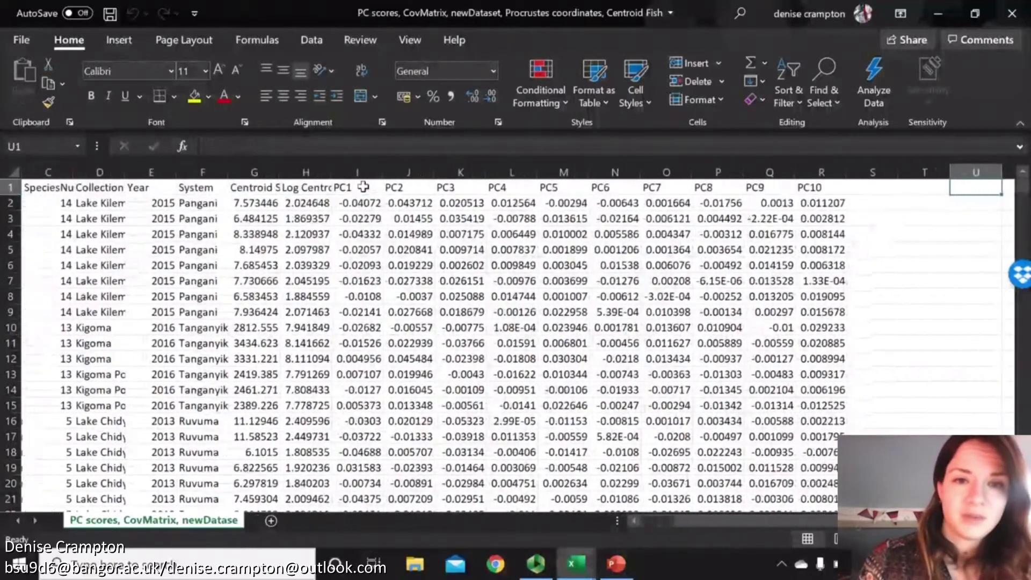
pyautogui.press('Left')
pyautogui.press('Left')
pyautogui.press('Left')
pyautogui.press('Left')
pyautogui.press('Left')
pyautogui.press('Left')
pyautogui.press('Left')
pyautogui.press('Left')
pyautogui.press('Left')
pyautogui.press('Left')
pyautogui.press('Left')
pyautogui.press('Left')
pyautogui.press('Left')
pyautogui.press('Left')
pyautogui.press('Left')
pyautogui.press('Left')
pyautogui.press('Left')
pyautogui.press('Left')
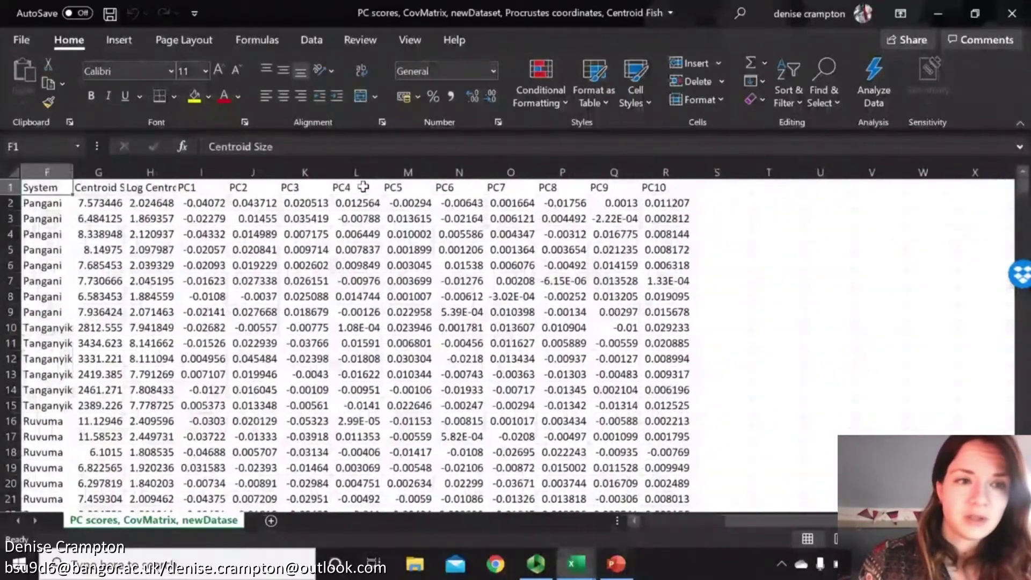
pyautogui.press('Left')
pyautogui.press('Left')
pyautogui.press('Left')
pyautogui.press('Left')
pyautogui.press('Left')
pyautogui.press('Down')
pyautogui.press('Down')
pyautogui.press('Down')
pyautogui.press('Down')
pyautogui.press('Down')
pyautogui.press('Down')
pyautogui.press('Down')
pyautogui.press('Down')
pyautogui.press('Down')
pyautogui.press('Down')
pyautogui.press('Down')
pyautogui.press('Down')
pyautogui.press('Down')
pyautogui.press('Down')
pyautogui.press('Down')
pyautogui.press('Down')
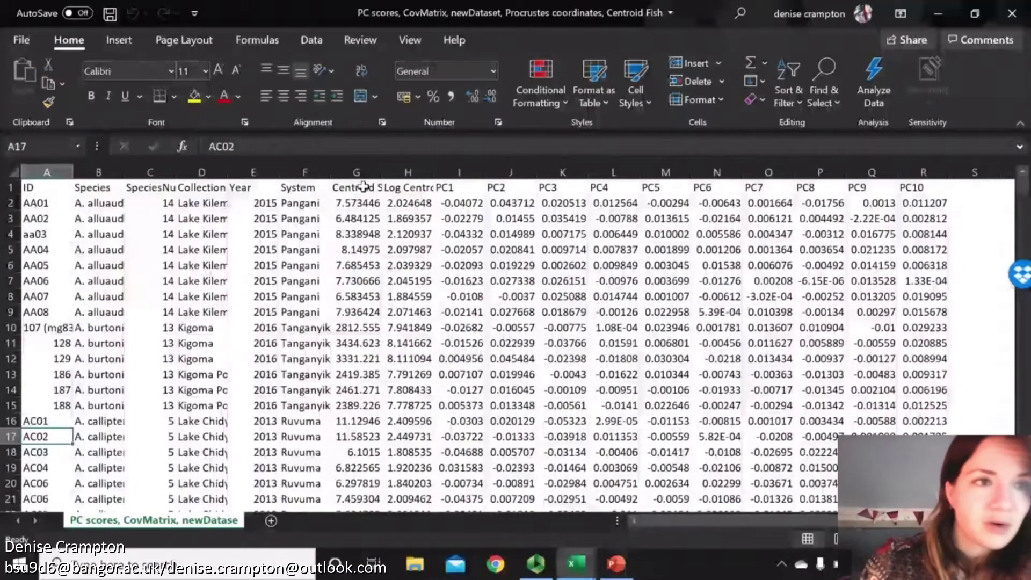
# Step: Import the recent Centroid Fish Simple text file as a new workbook
pyautogui.click(21, 43)
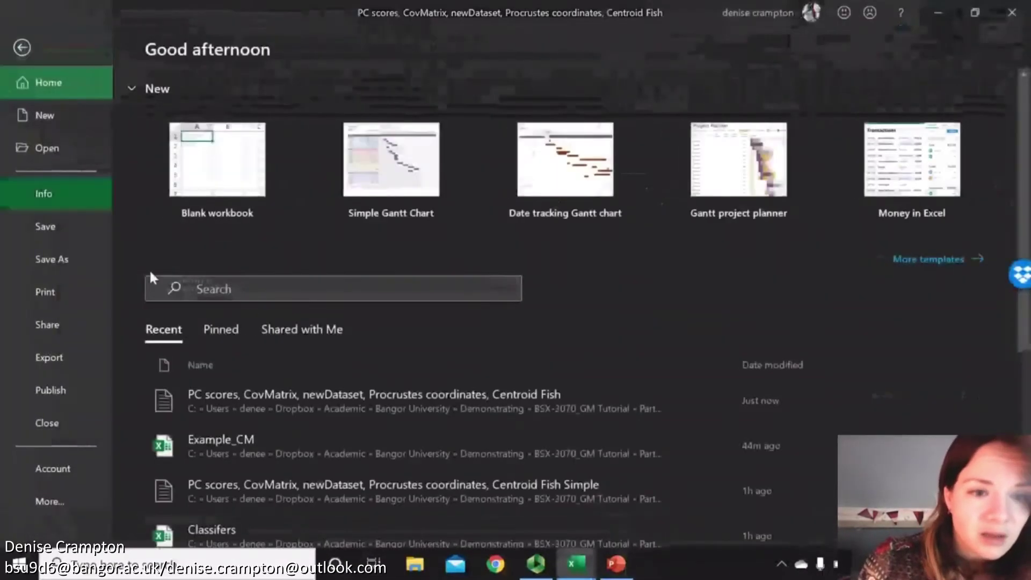
pyautogui.click(347, 486)
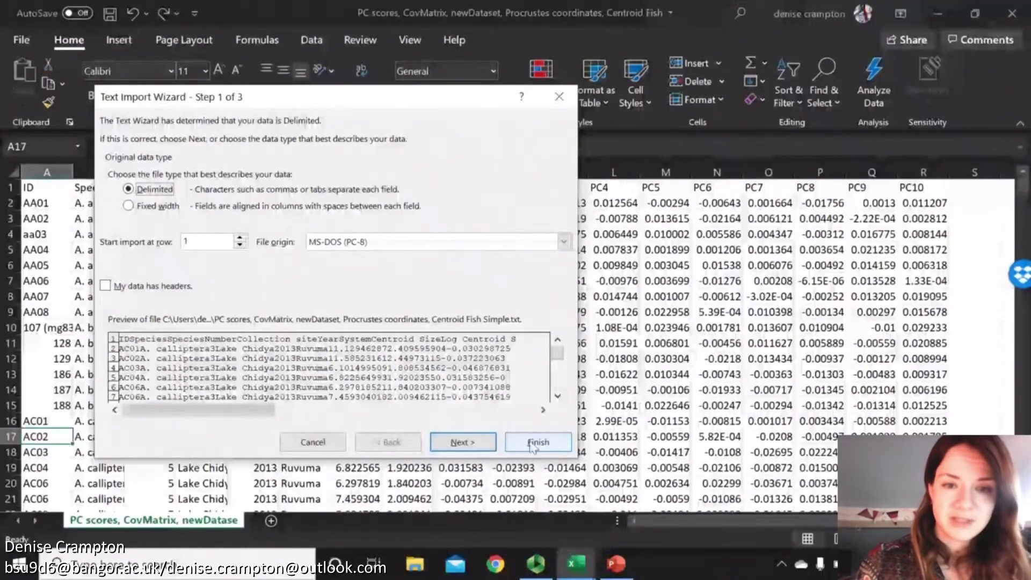
pyautogui.click(533, 444)
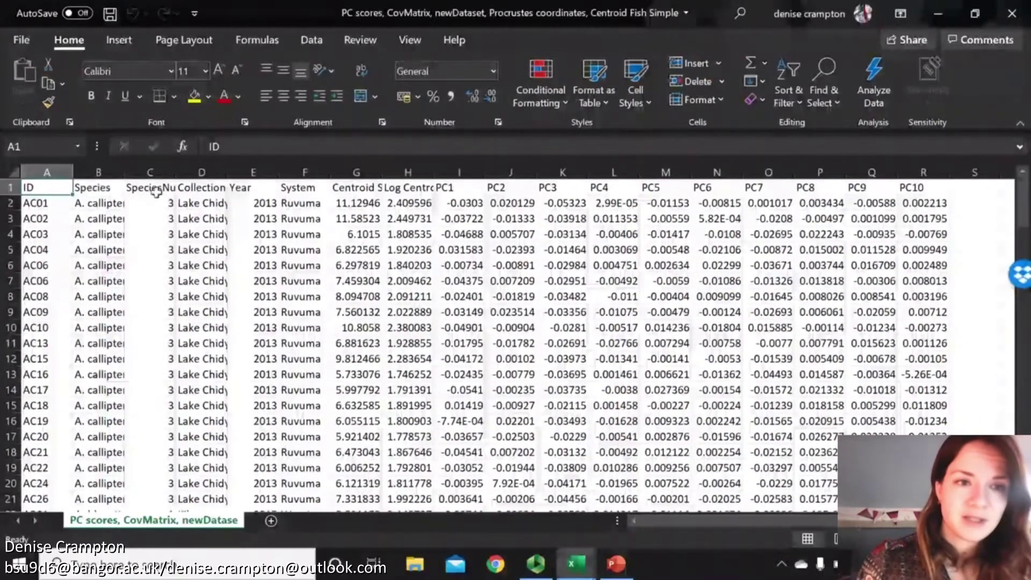
# Step: Check the species, collection site and SpeciesNumber columns, then minimize the workbook
pyautogui.click(148, 187)
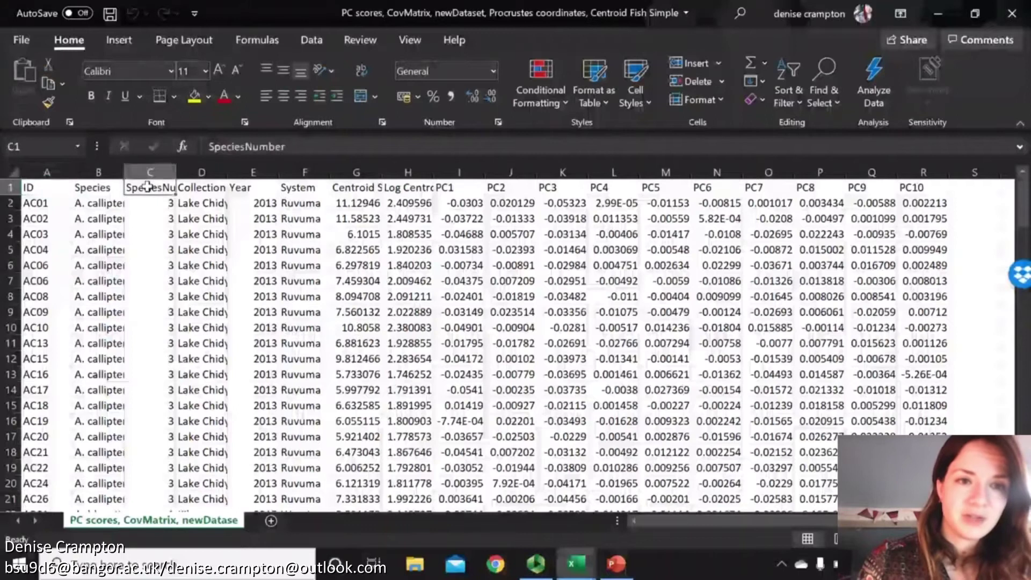
pyautogui.click(149, 233)
pyautogui.click(88, 233)
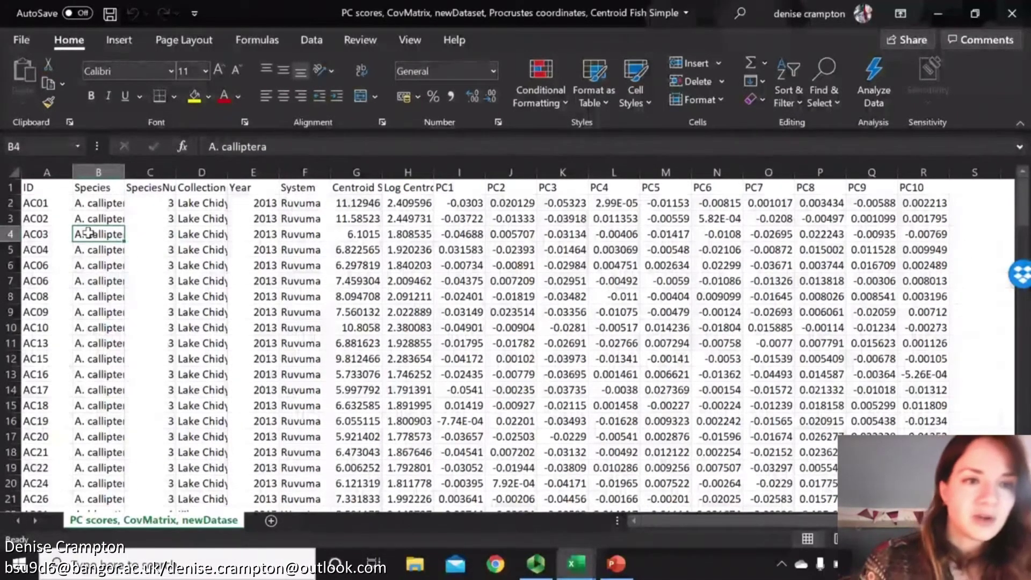
pyautogui.press('Down')
pyautogui.press('Down')
pyautogui.press('Down')
pyautogui.press('Down')
pyautogui.press('Down')
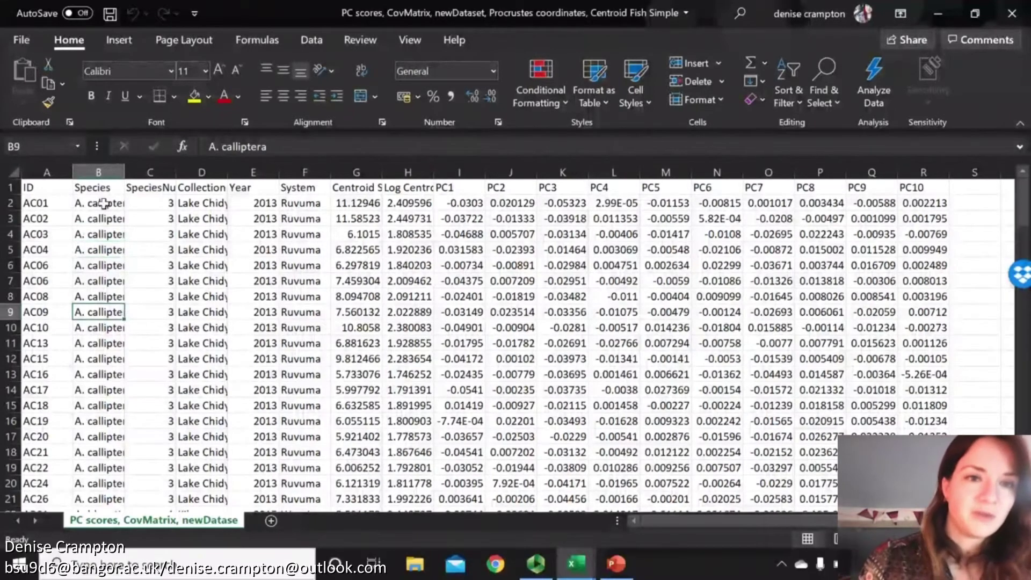
pyautogui.press('Down')
pyautogui.press('Down')
pyautogui.press('Down')
pyautogui.press('Down')
pyautogui.press('Down')
pyautogui.press('Down')
pyautogui.press('Down')
pyautogui.press('Down')
pyautogui.press('Down')
pyautogui.press('Down')
pyautogui.press('Down')
pyautogui.press('Down')
pyautogui.press('Down')
pyautogui.press('Down')
pyautogui.press('Down')
pyautogui.press('Down')
pyautogui.press('Down')
pyautogui.press('Down')
pyautogui.press('Down')
pyautogui.press('Down')
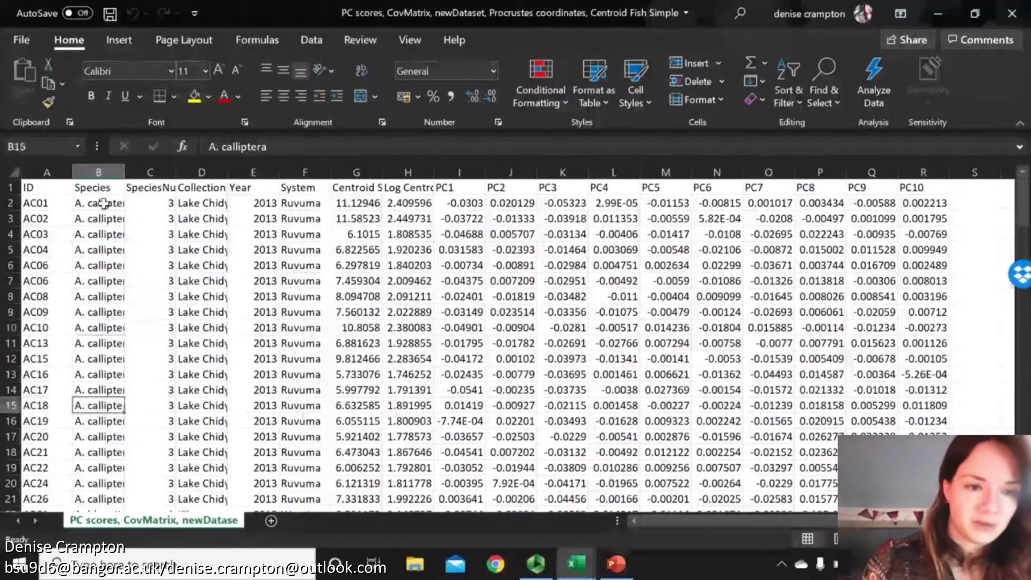
pyautogui.press('Right')
pyautogui.press('Right')
pyautogui.press('Left')
pyautogui.press('Left')
pyautogui.press('Right')
pyautogui.press('Up')
pyautogui.press('Up')
pyautogui.press('Up')
pyautogui.press('Up')
pyautogui.press('Up')
pyautogui.press('Up')
pyautogui.press('Up')
pyautogui.press('Up')
pyautogui.press('Up')
pyautogui.press('Up')
pyautogui.press('Up')
pyautogui.press('Up')
pyautogui.press('Up')
pyautogui.press('Up')
pyautogui.press('Up')
pyautogui.press('Up')
pyautogui.press('Up')
pyautogui.press('Up')
pyautogui.press('Up')
pyautogui.press('Up')
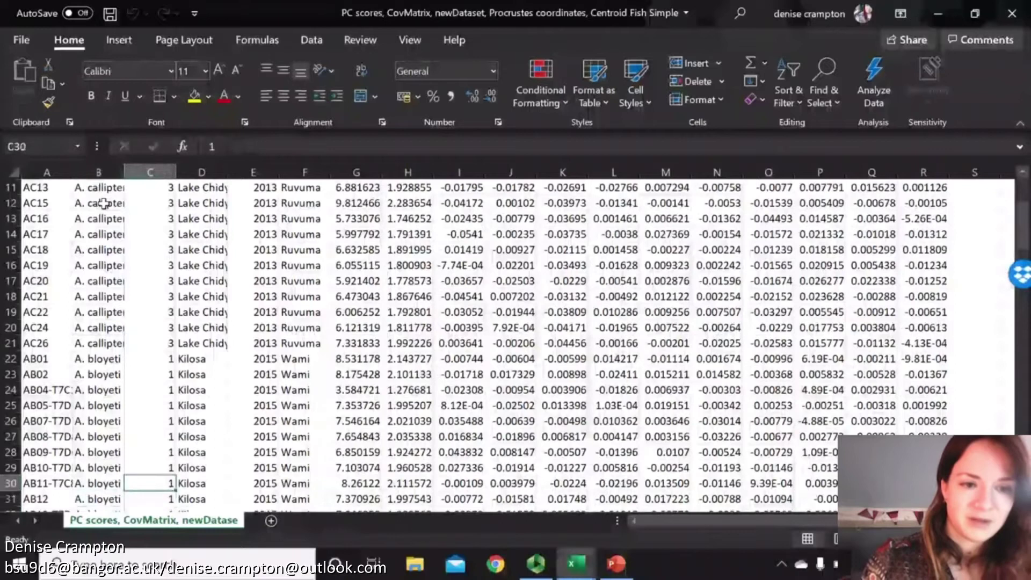
pyautogui.press('Up')
pyautogui.press('Up')
pyautogui.press('Up')
pyautogui.press('Up')
pyautogui.press('Up')
pyautogui.press('Up')
pyautogui.press('Up')
pyautogui.press('Up')
pyautogui.press('Up')
pyautogui.press('Up')
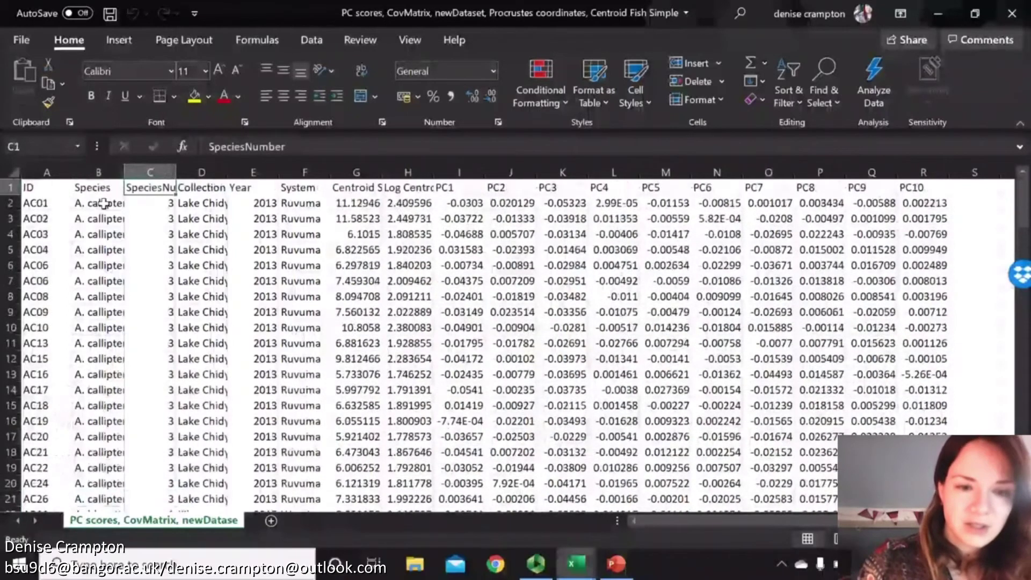
pyautogui.click(930, 16)
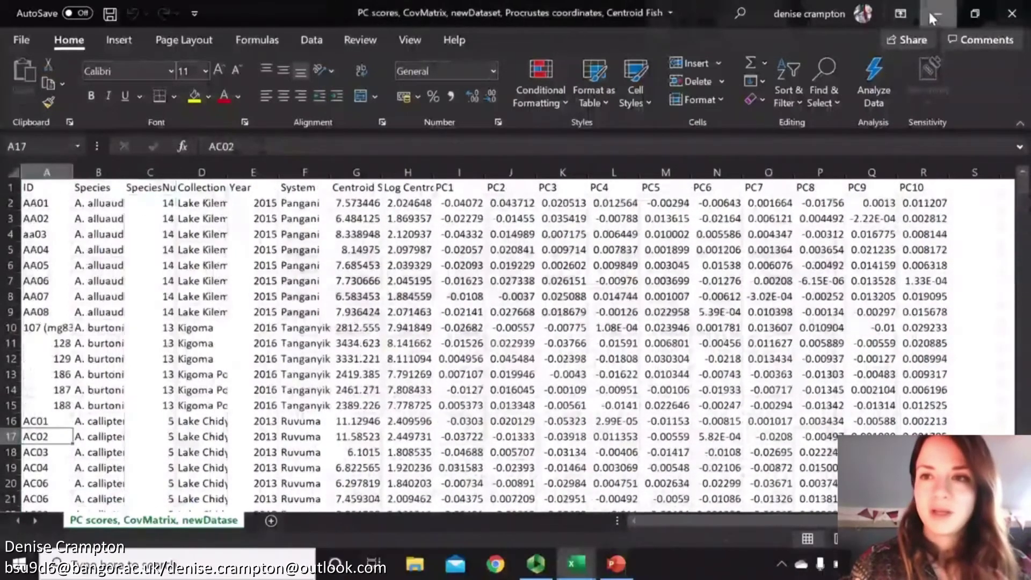
# Step: Minimize both Excel workbooks, launch SPSS 24 and start a new empty dataset
pyautogui.click(931, 14)
pyautogui.click(929, 13)
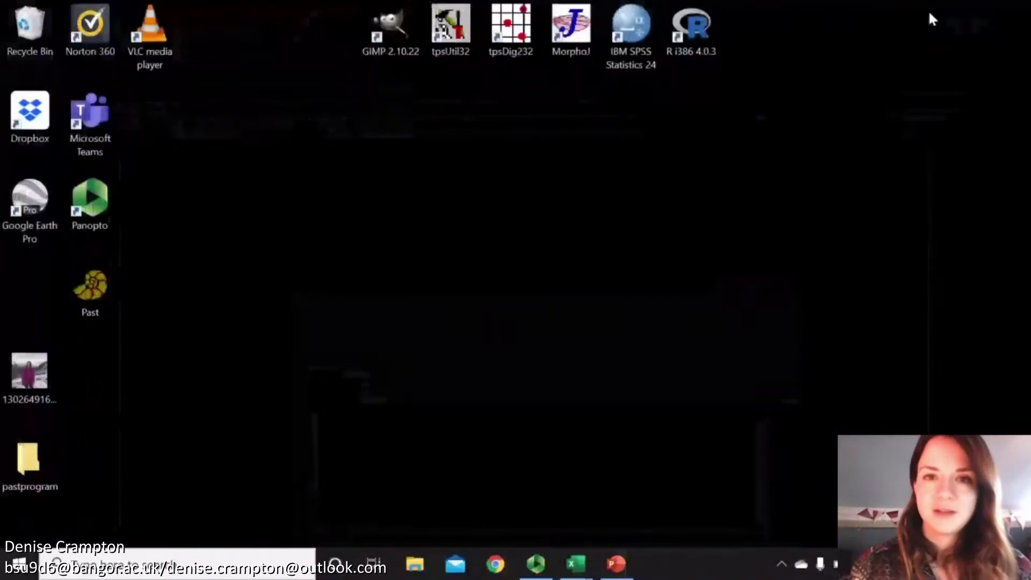
pyautogui.doubleClick(634, 57)
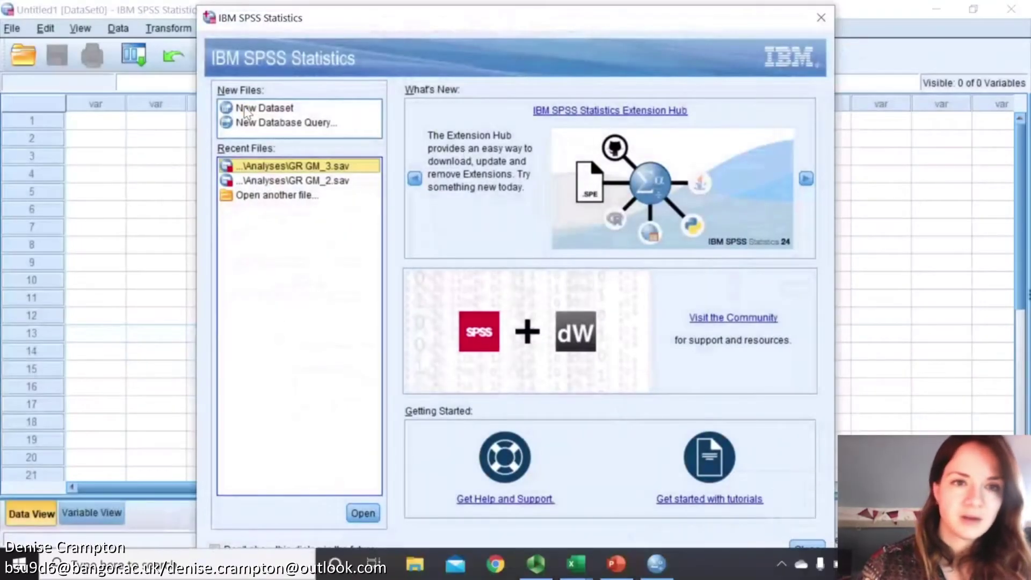
pyautogui.doubleClick(247, 113)
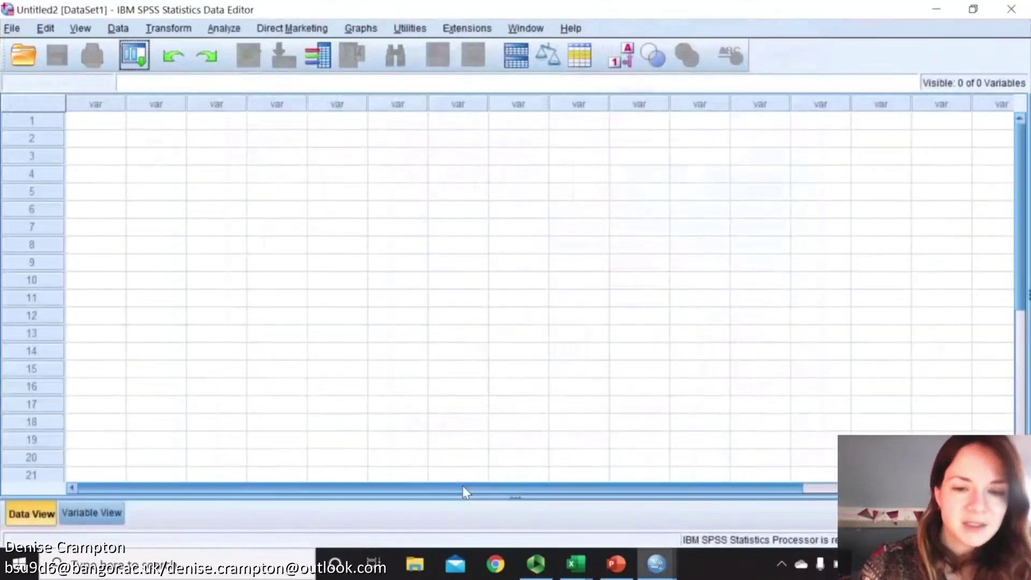
# Step: Copy the PC scores data block A2 through R137, leaving out the header row
pyautogui.moveTo(574, 567)
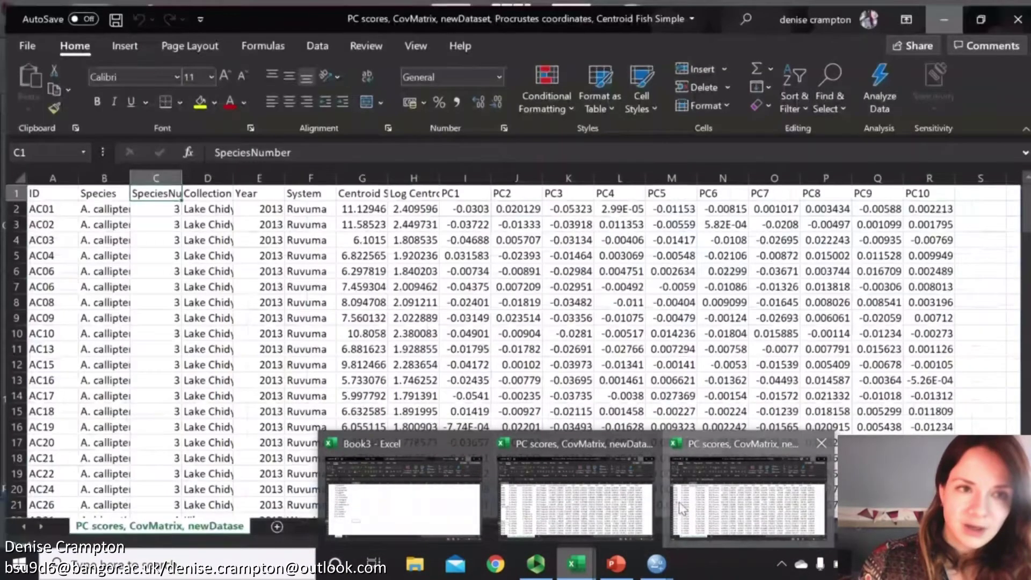
pyautogui.click(677, 510)
pyautogui.click(319, 306)
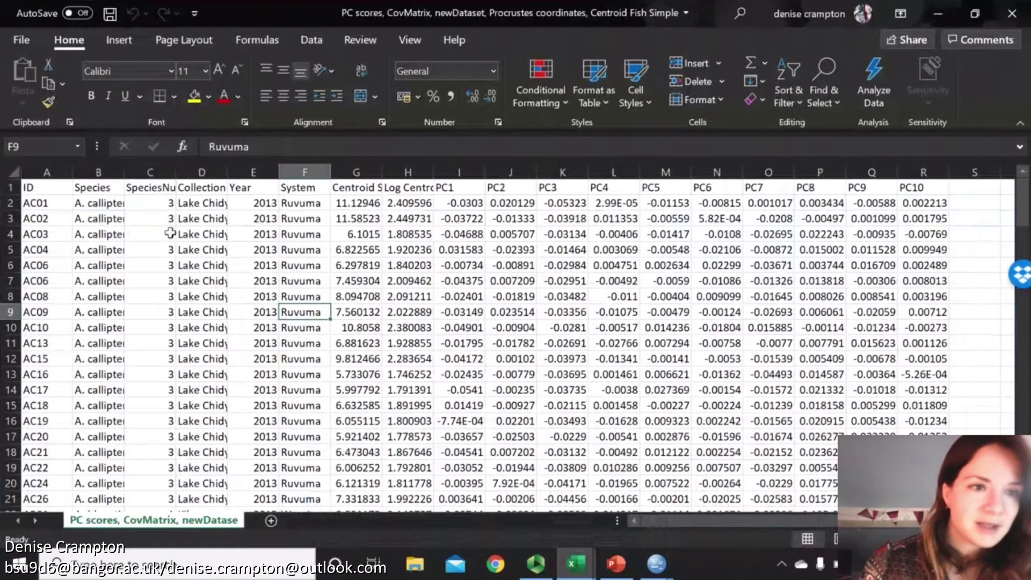
pyautogui.click(47, 200)
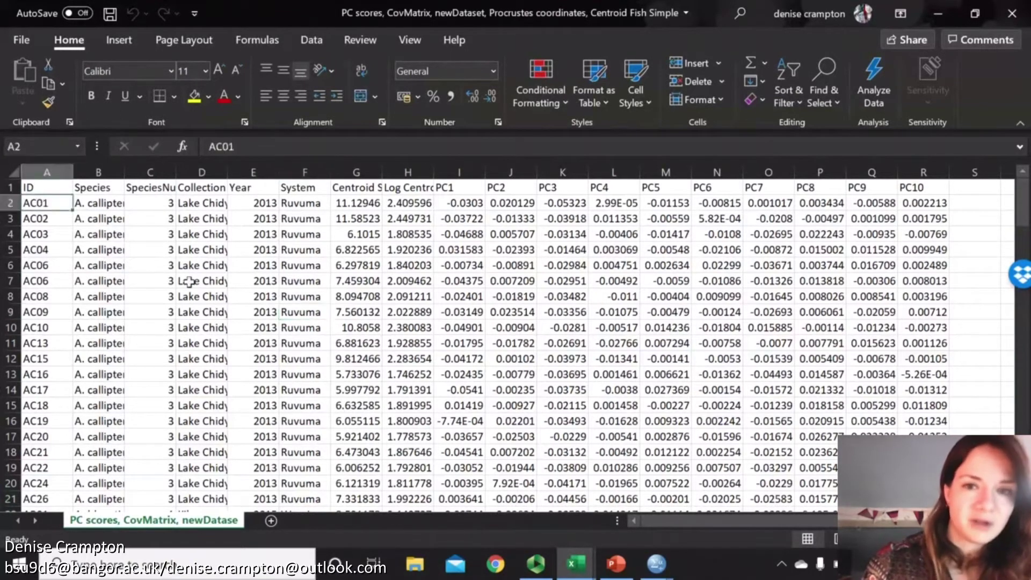
pyautogui.moveTo(189, 282); pyautogui.dragTo(519, 337)
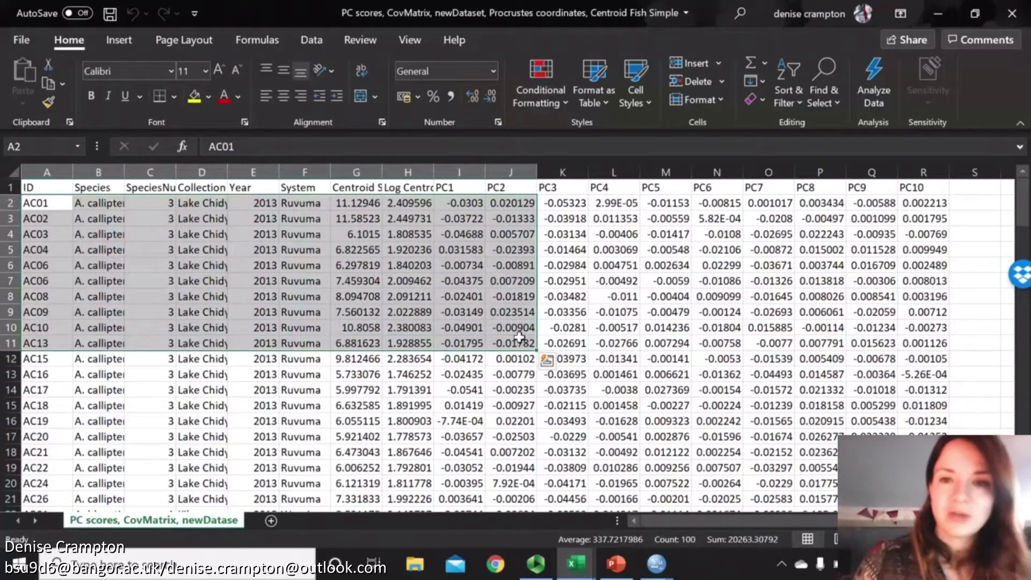
pyautogui.click(872, 219)
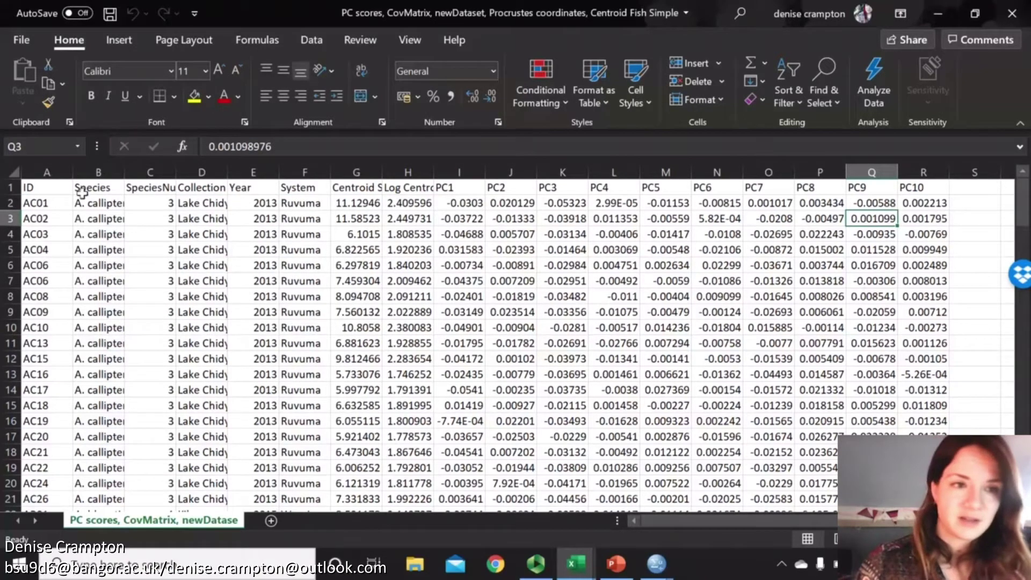
pyautogui.click(13, 203)
pyautogui.click(36, 202)
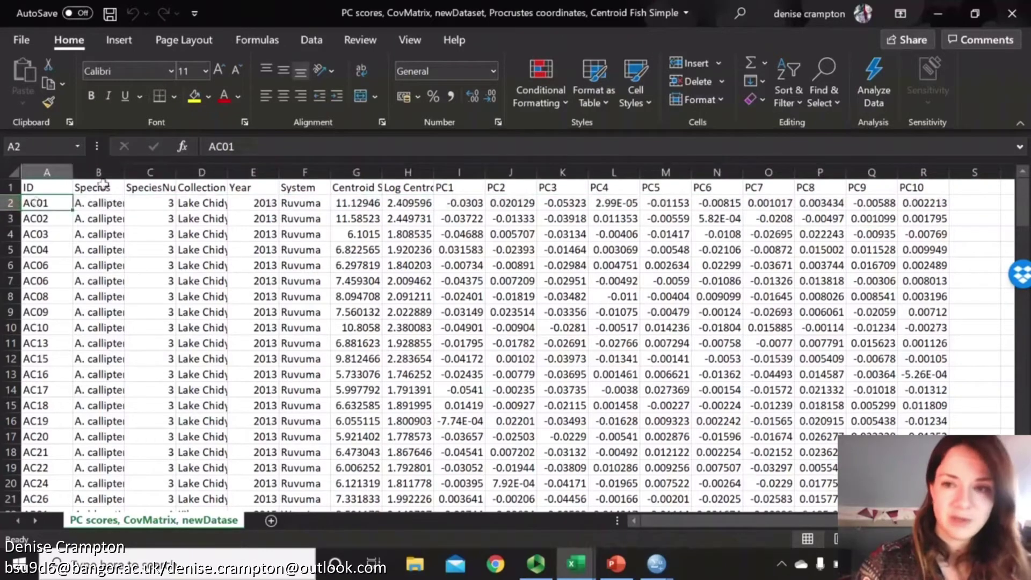
pyautogui.moveTo(36, 202); pyautogui.dragTo(924, 437)
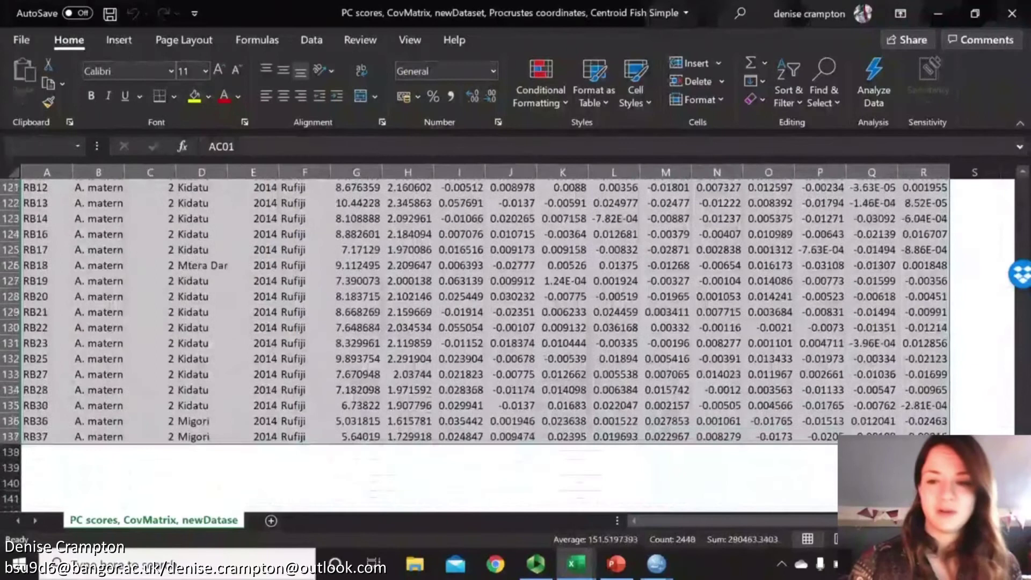
pyautogui.hotkey('ctrl', 'c')
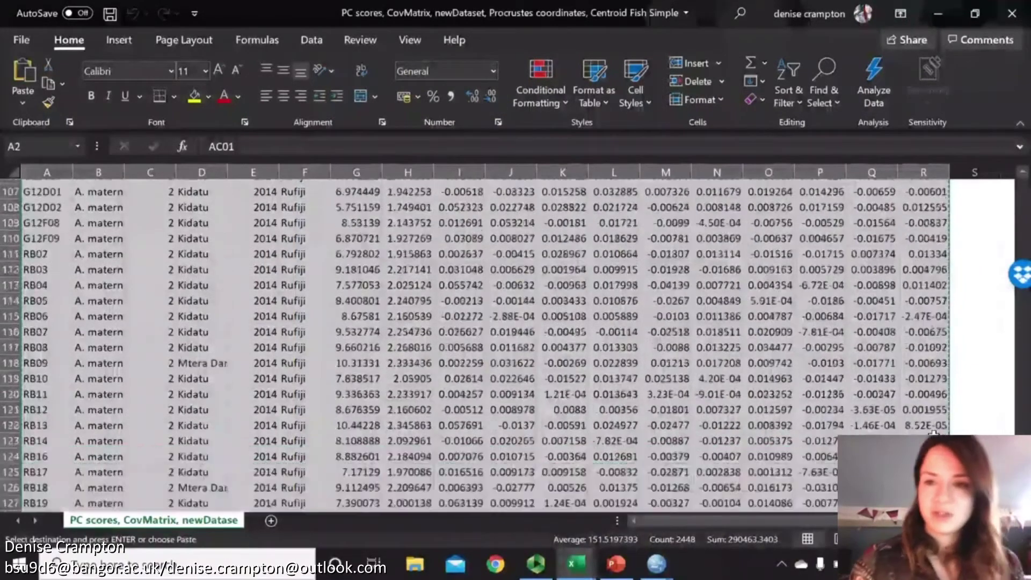
pyautogui.scroll(20, 934, 433)
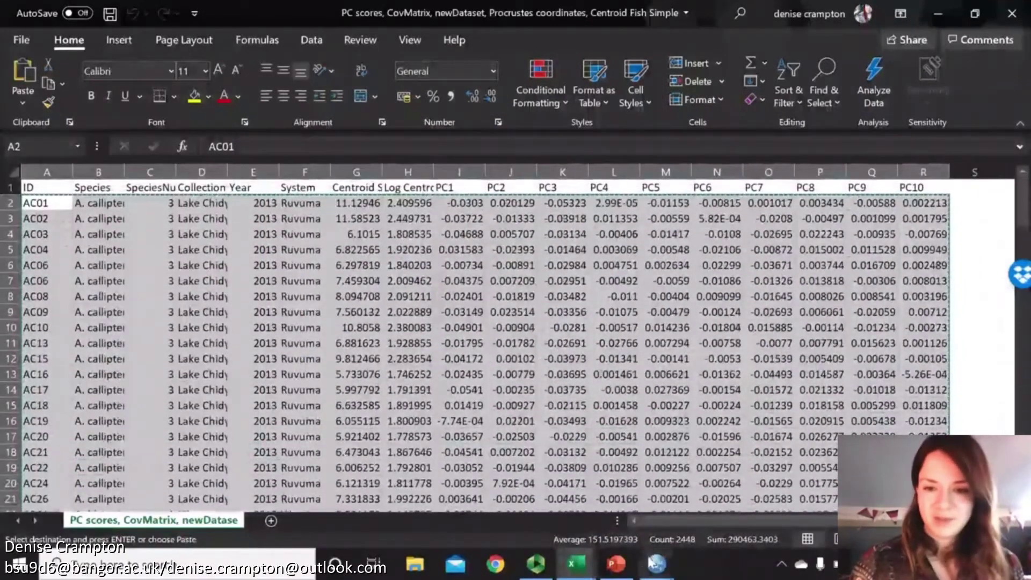
# Step: Paste the copied fish data into the empty Untitled2 SPSS dataset
pyautogui.click(650, 570)
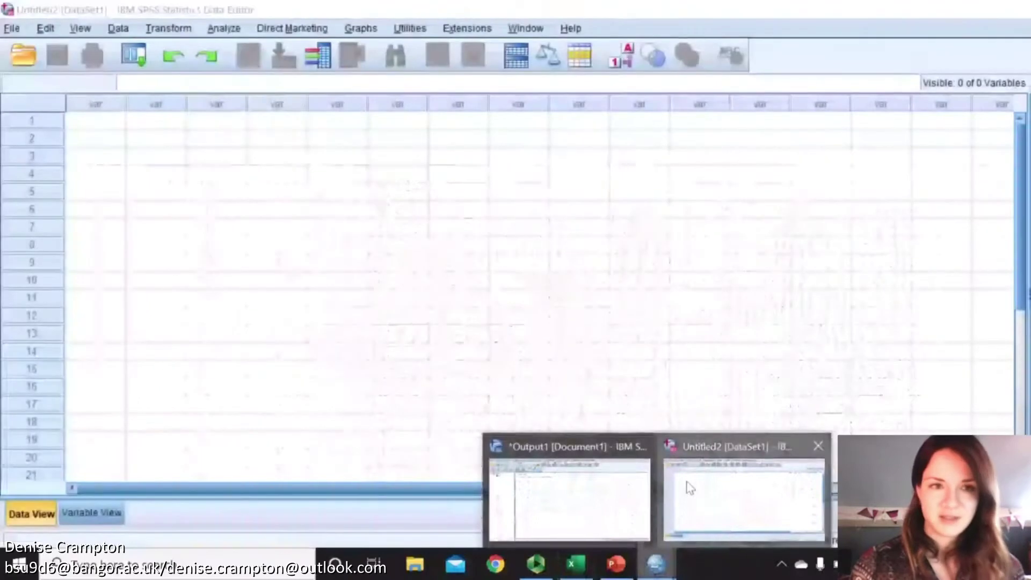
pyautogui.click(687, 491)
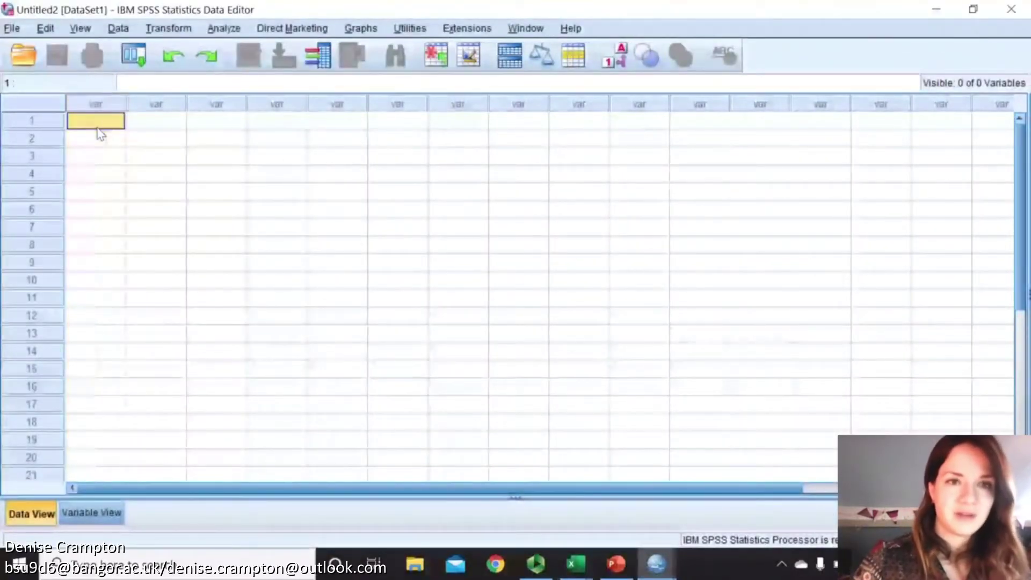
pyautogui.hotkey('ctrl', 'v')
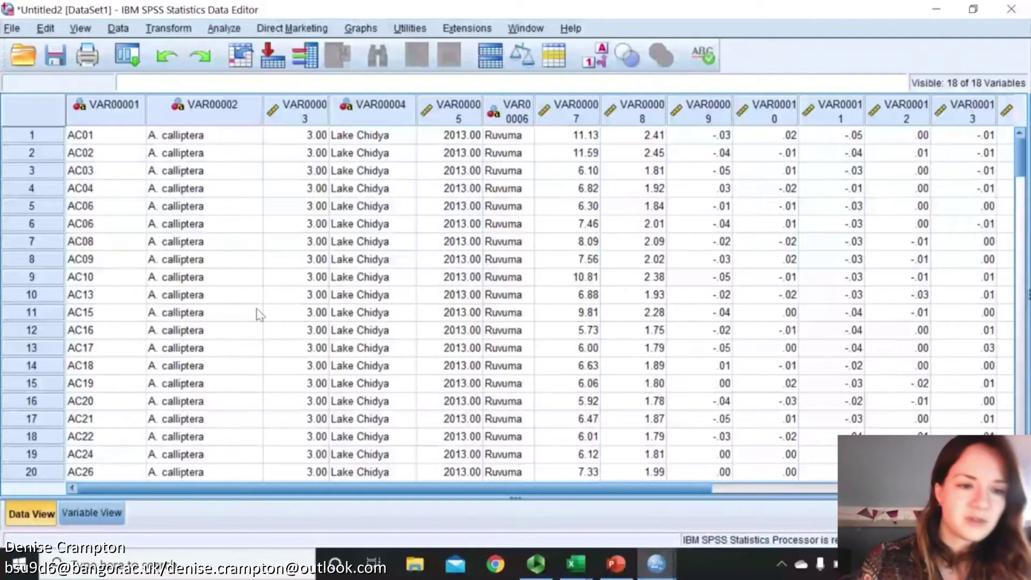
# Step: Place SPSS beside Excel and name the first variables ID, Species, SpeciesNumber and CollectionSite
pyautogui.click(91, 513)
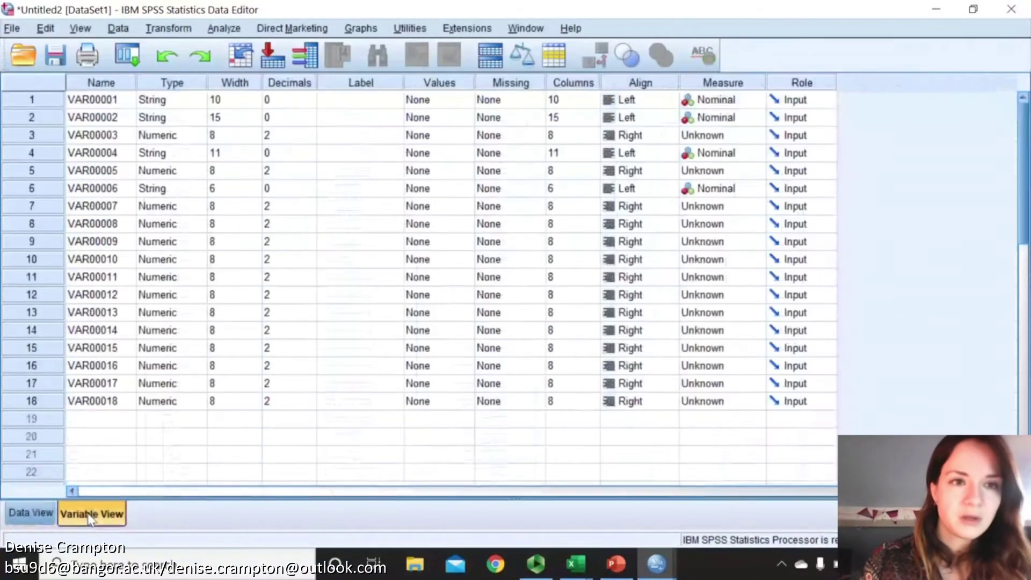
pyautogui.press('super+Right')
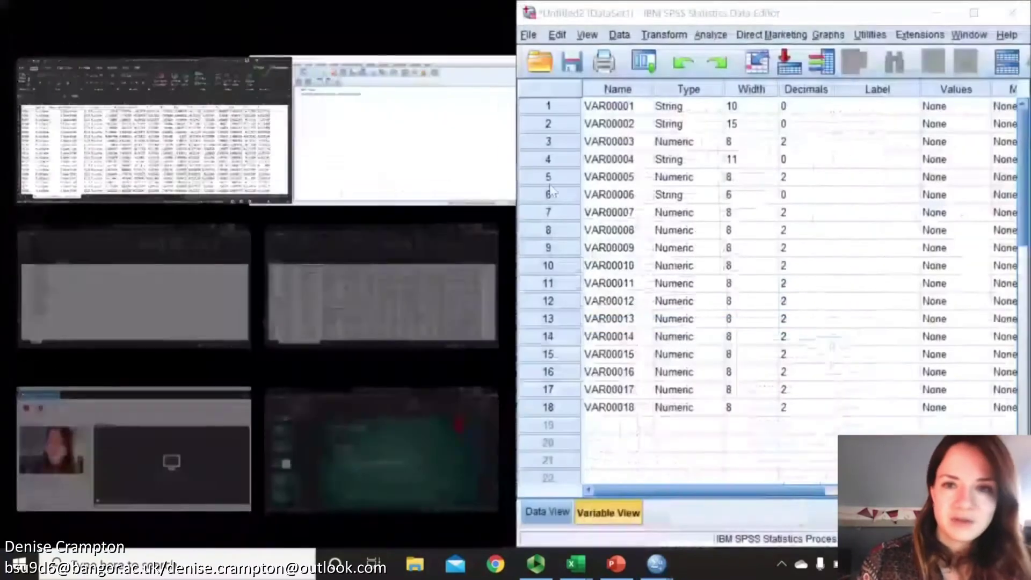
pyautogui.click(121, 171)
pyautogui.click(615, 110)
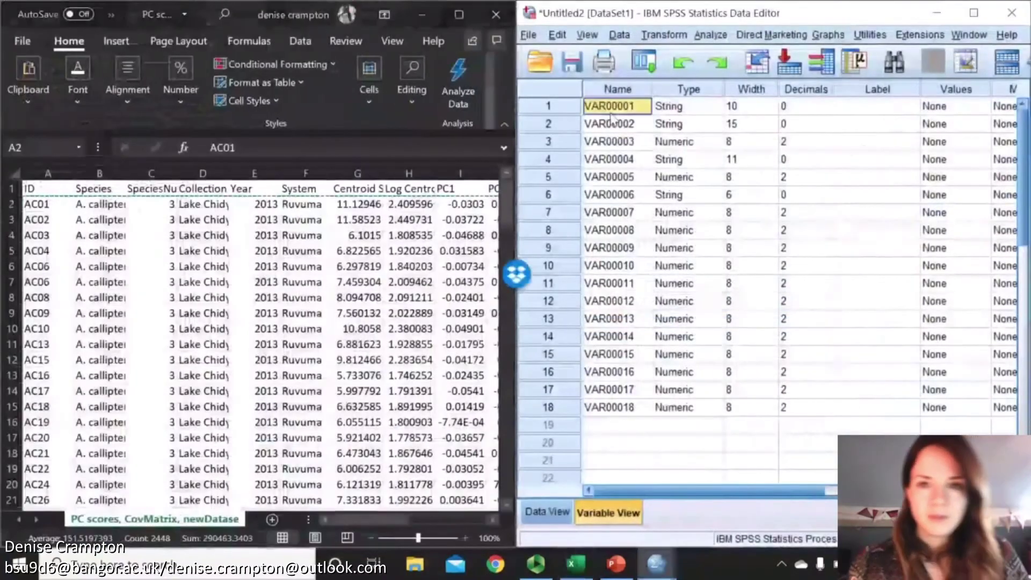
pyautogui.write('ID')
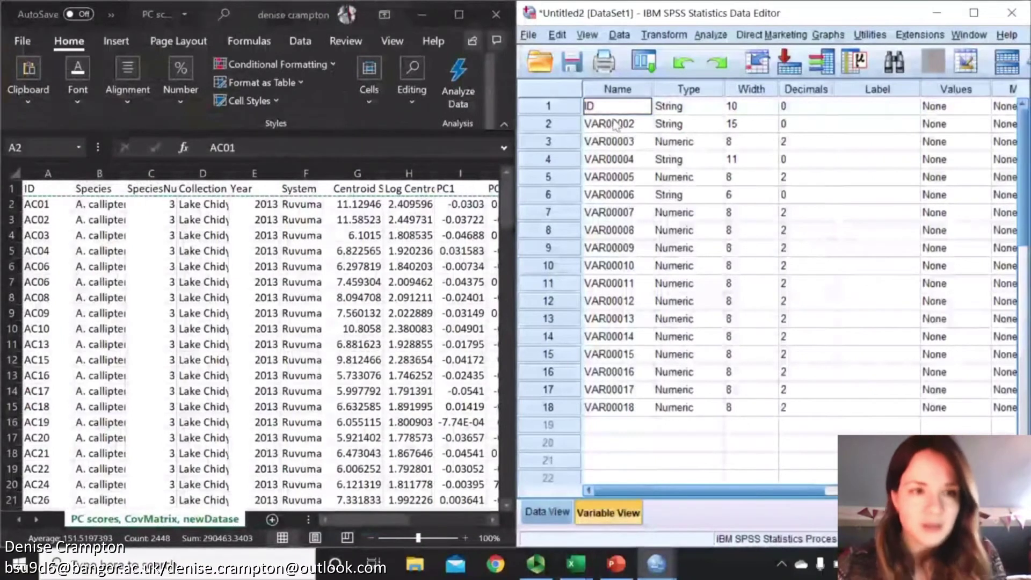
pyautogui.click(614, 124)
pyautogui.write('Species')
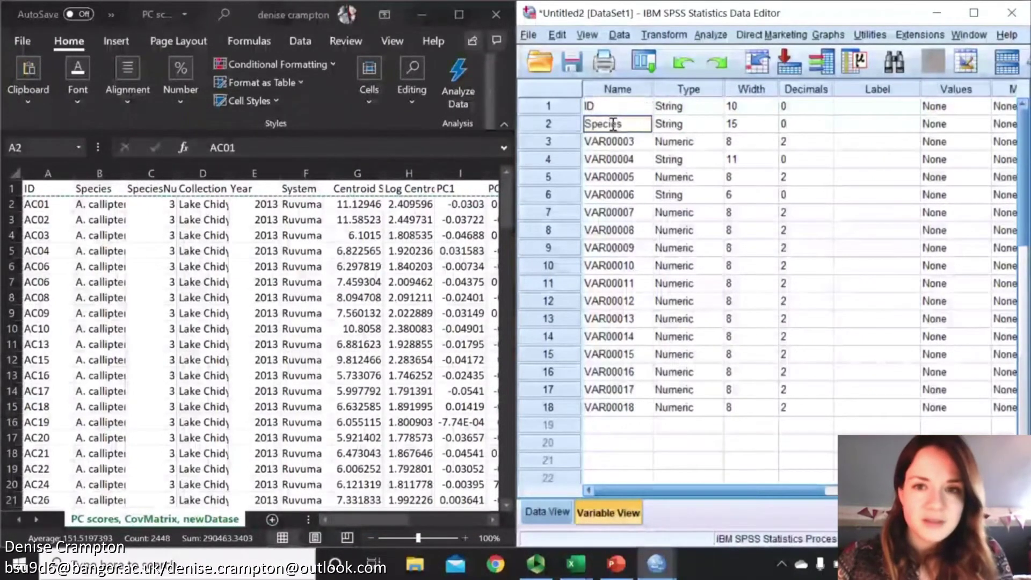
pyautogui.click(614, 141)
pyautogui.write('SA')
pyautogui.press('BackSpace')
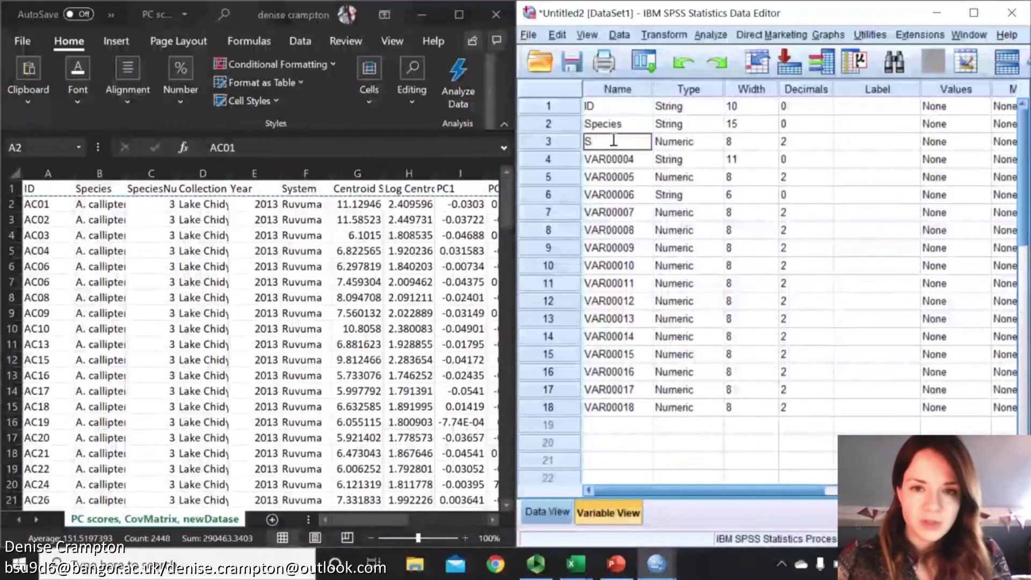
pyautogui.write('peciesN')
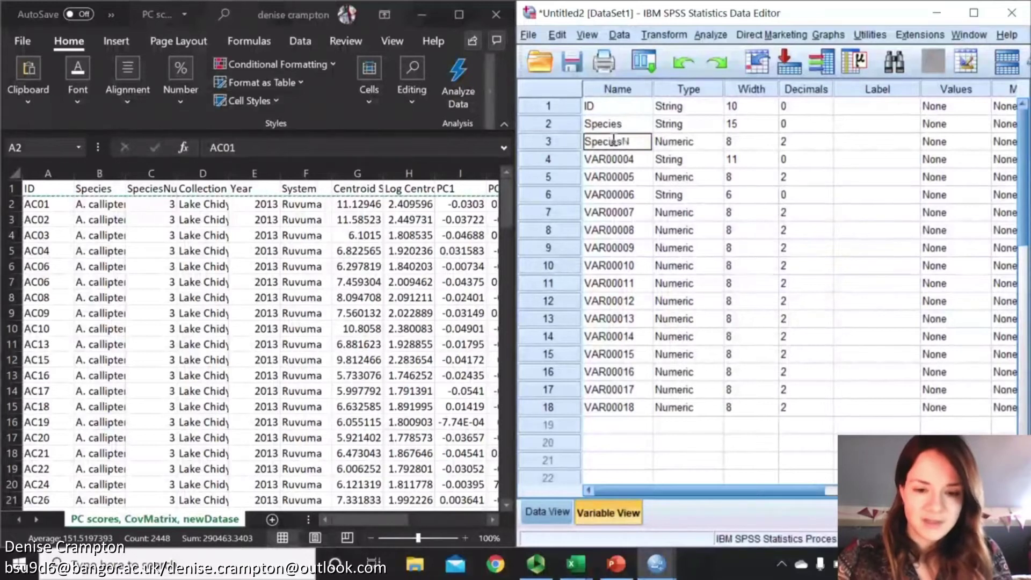
pyautogui.write('umber')
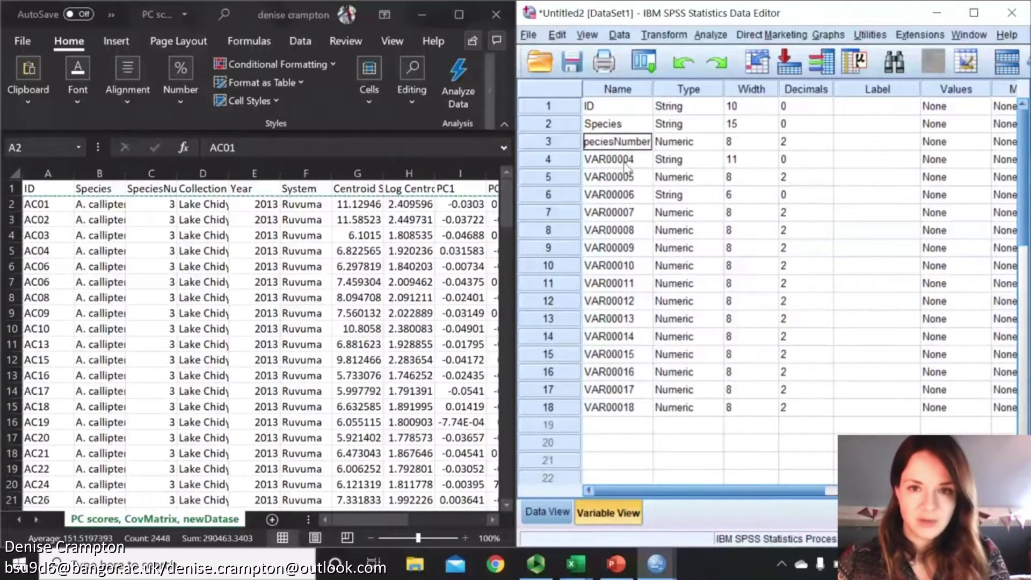
pyautogui.click(625, 161)
pyautogui.write('Col')
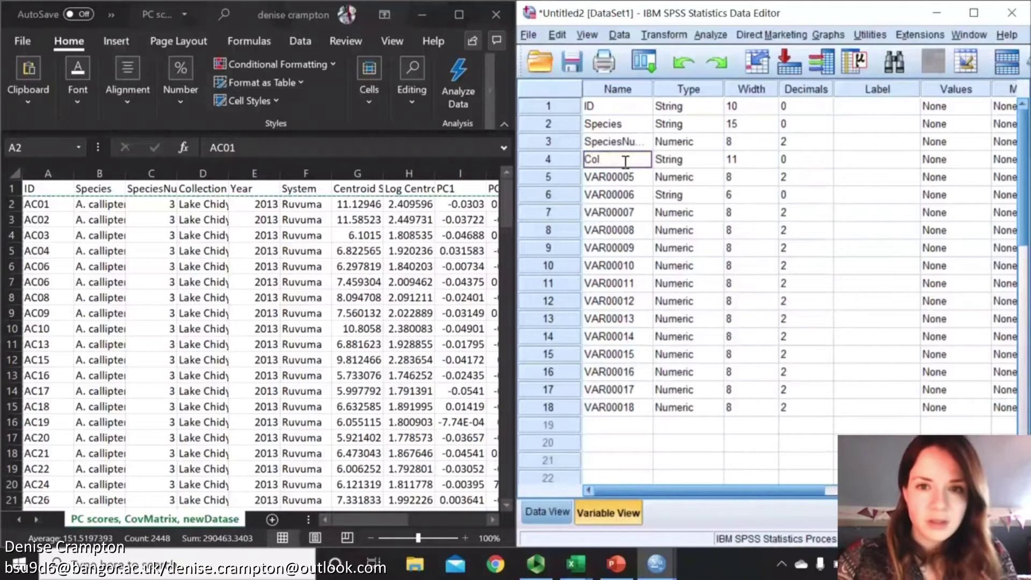
pyautogui.write('lectionSite')
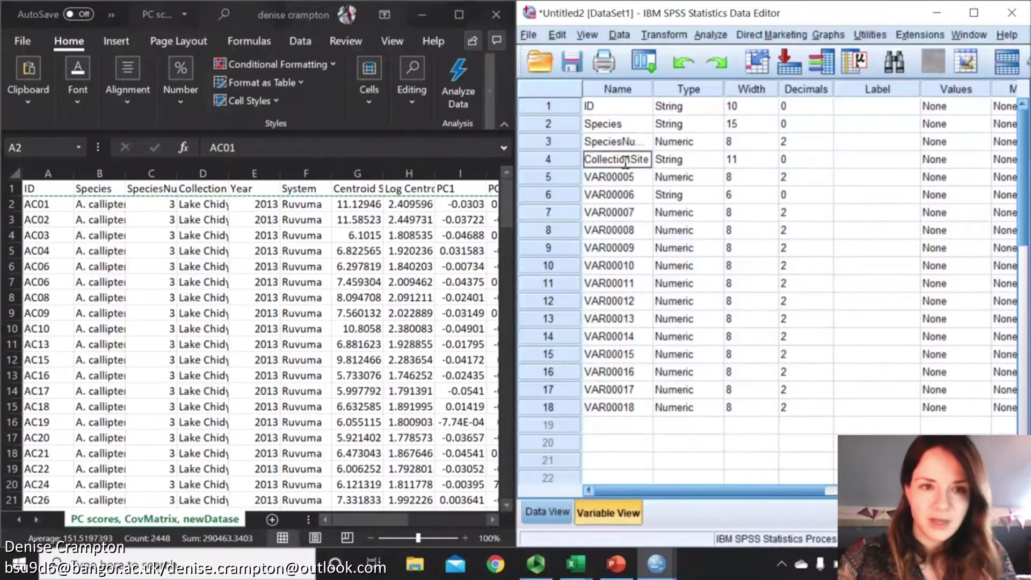
# Step: Name the next variables Year, System, CentroidSize and LogCentroidSize
pyautogui.click(622, 178)
pyautogui.write('Year')
pyautogui.press('Return')
pyautogui.write('System')
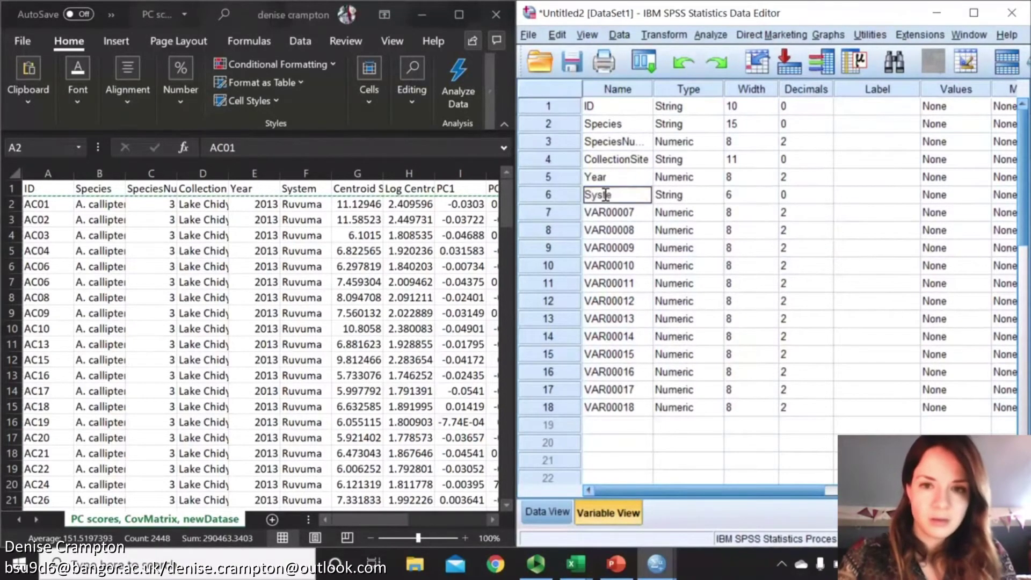
pyautogui.press('Return')
pyautogui.write('CentroidSize')
pyautogui.press('Return')
pyautogui.write('LogCentroidSize')
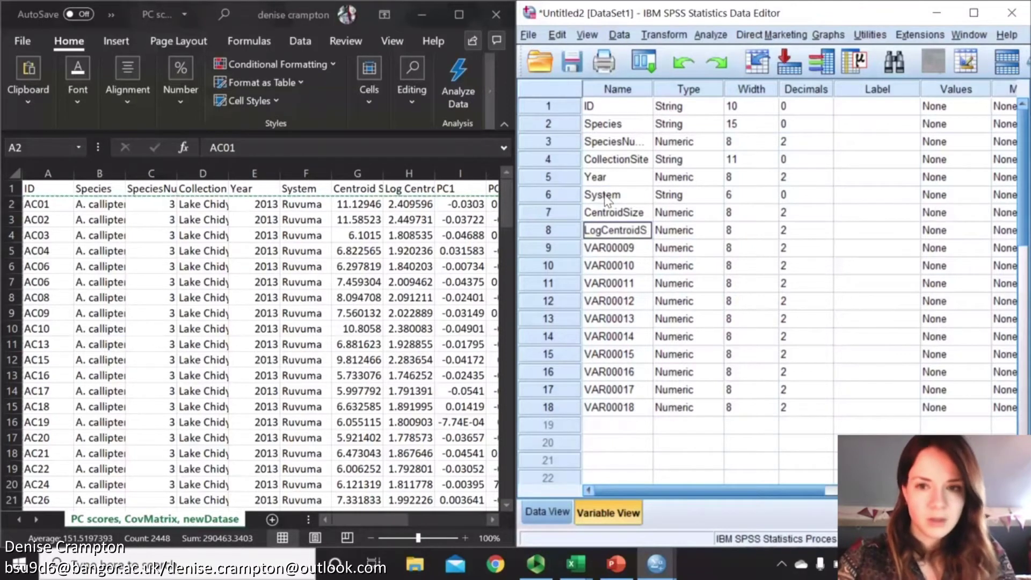
pyautogui.press('Return')
# Step: Name the remaining variables PC1 through PC10 and return to Data View
pyautogui.write('PC1')
pyautogui.press('Return')
pyautogui.write('Pc2')
pyautogui.press('Return')
pyautogui.write('PC3')
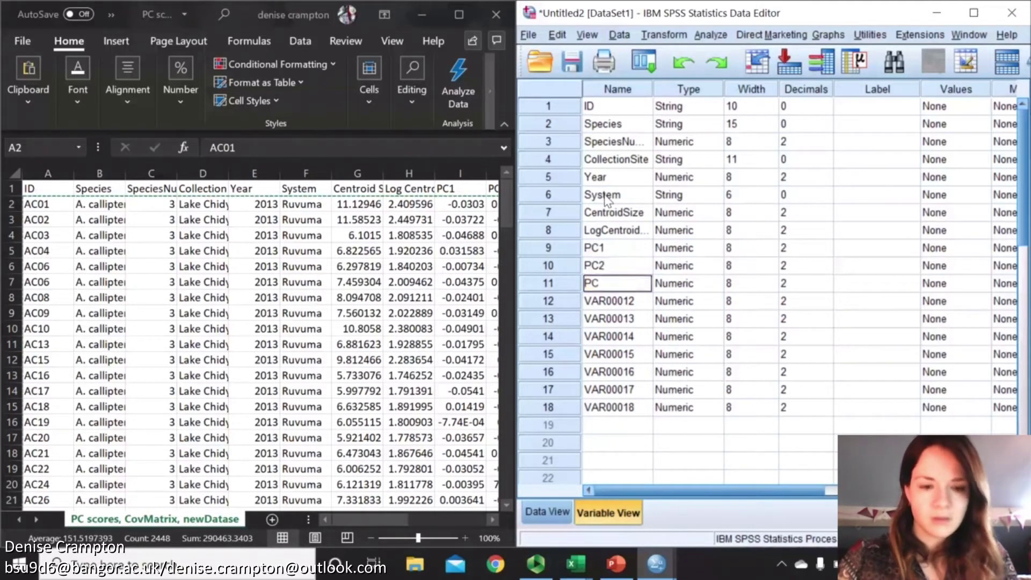
pyautogui.press('Return')
pyautogui.write('PC4')
pyautogui.press('Return')
pyautogui.write('PC5')
pyautogui.press('Return')
pyautogui.write('PC67')
pyautogui.press('Return')
pyautogui.write('PC')
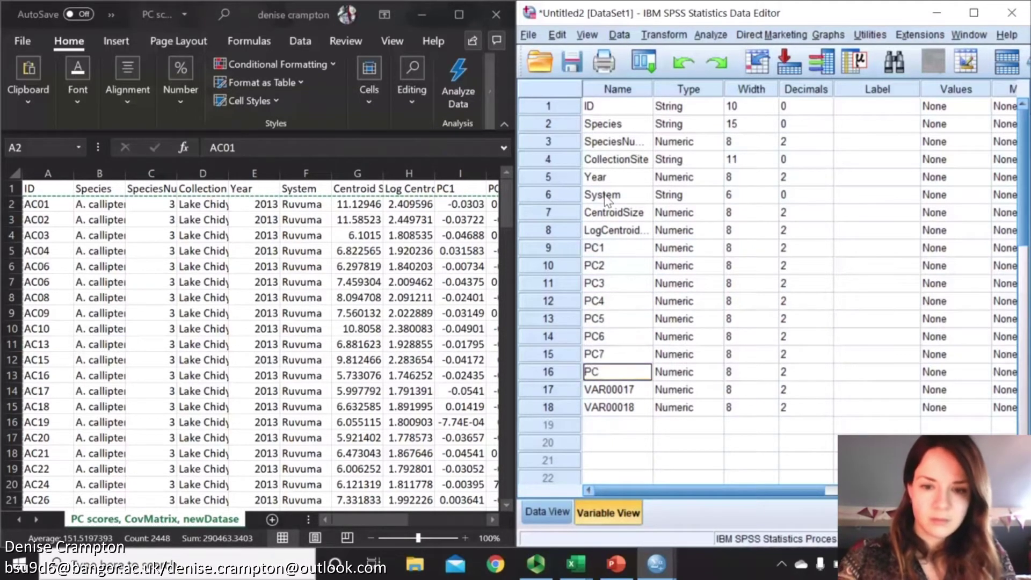
pyautogui.write('8')
pyautogui.press('Return')
pyautogui.write('PC9')
pyautogui.press('Return')
pyautogui.write('PC10')
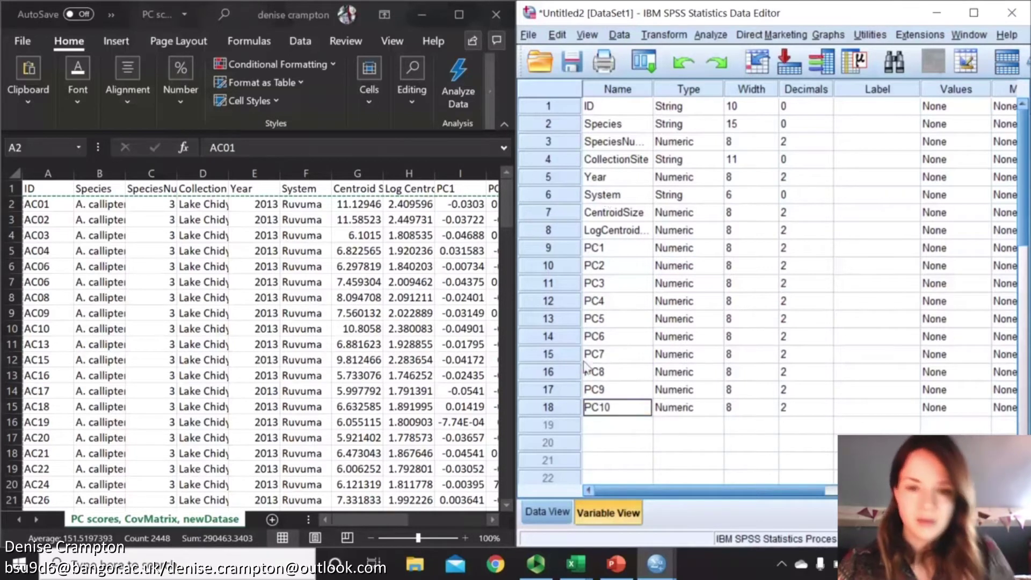
pyautogui.click(553, 512)
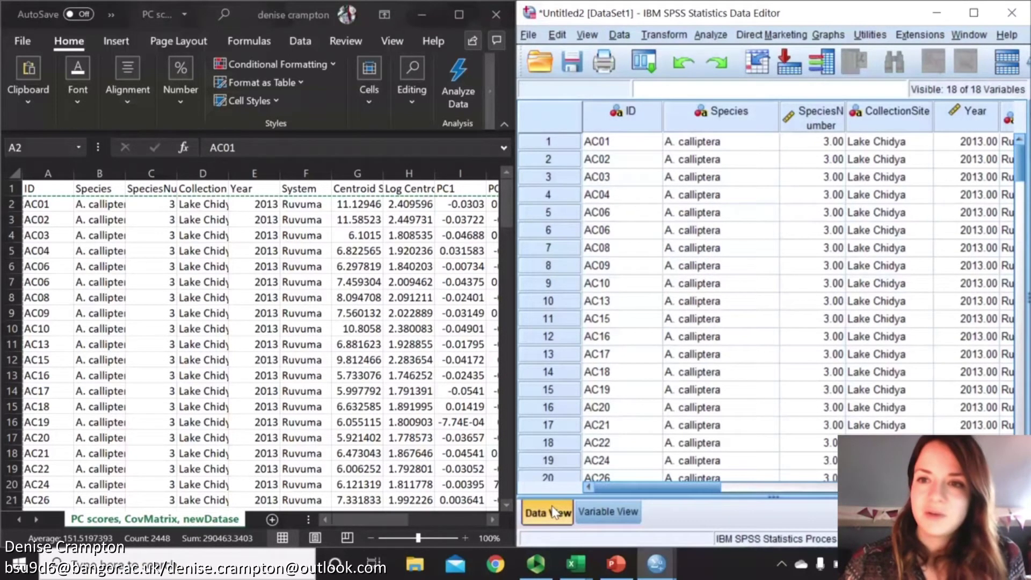
# Step: Set up a Multivariate GLM with CentroidSize through PC10 as dependents and Species as fixed factor
pyautogui.click(980, 12)
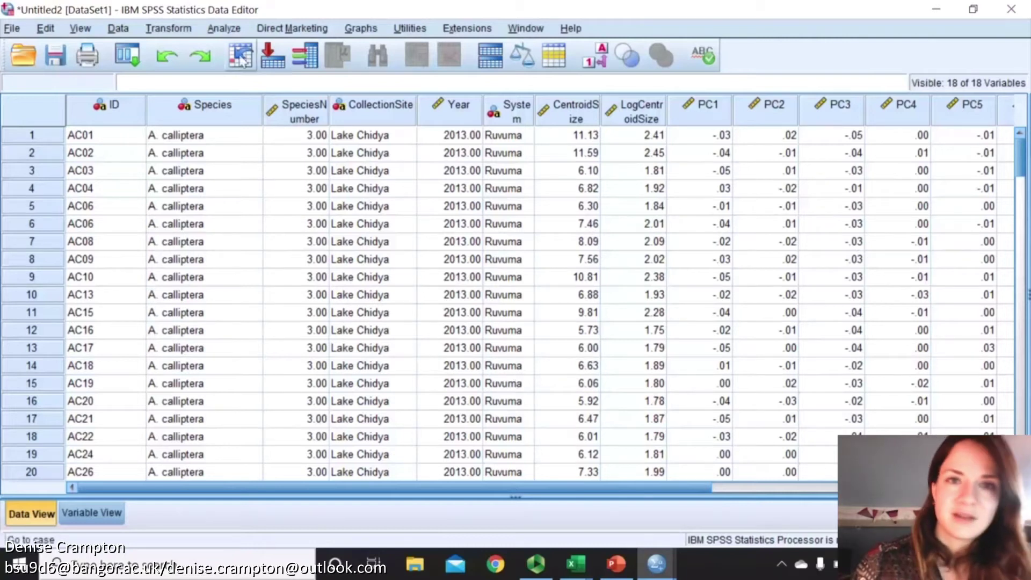
pyautogui.click(222, 29)
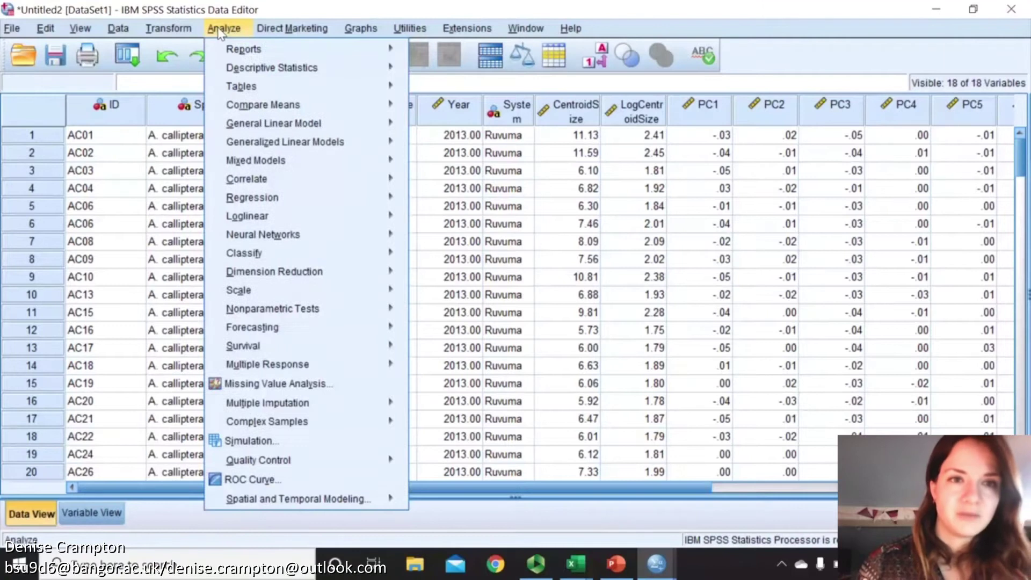
pyautogui.moveTo(279, 129)
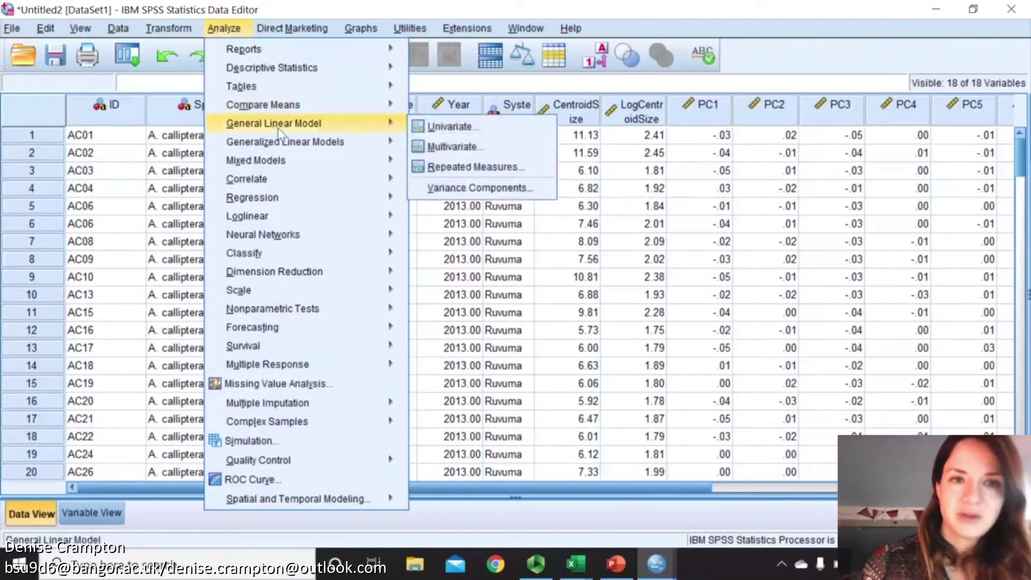
pyautogui.click(481, 154)
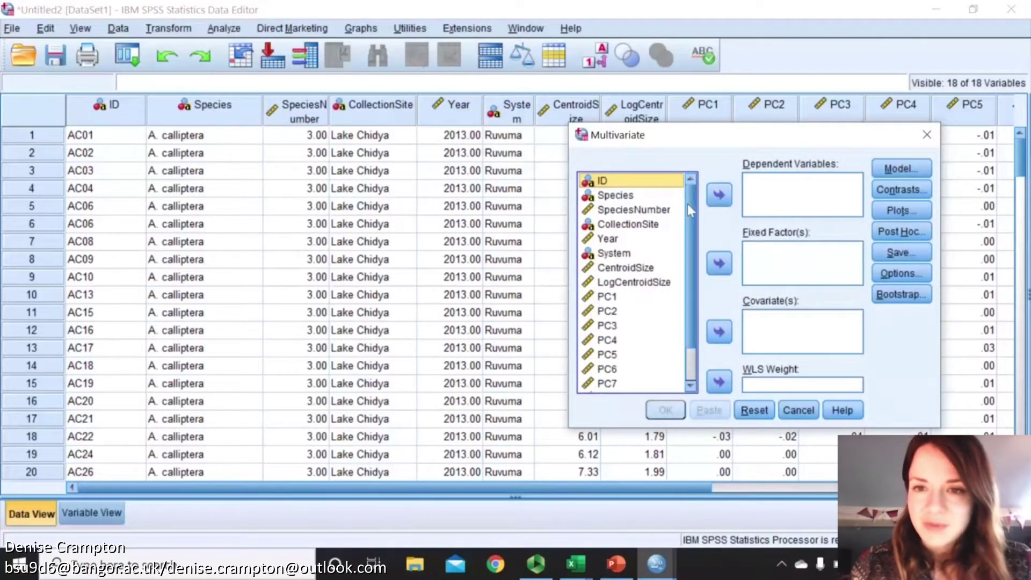
pyautogui.scroll(-1, 688, 204)
pyautogui.click(636, 227)
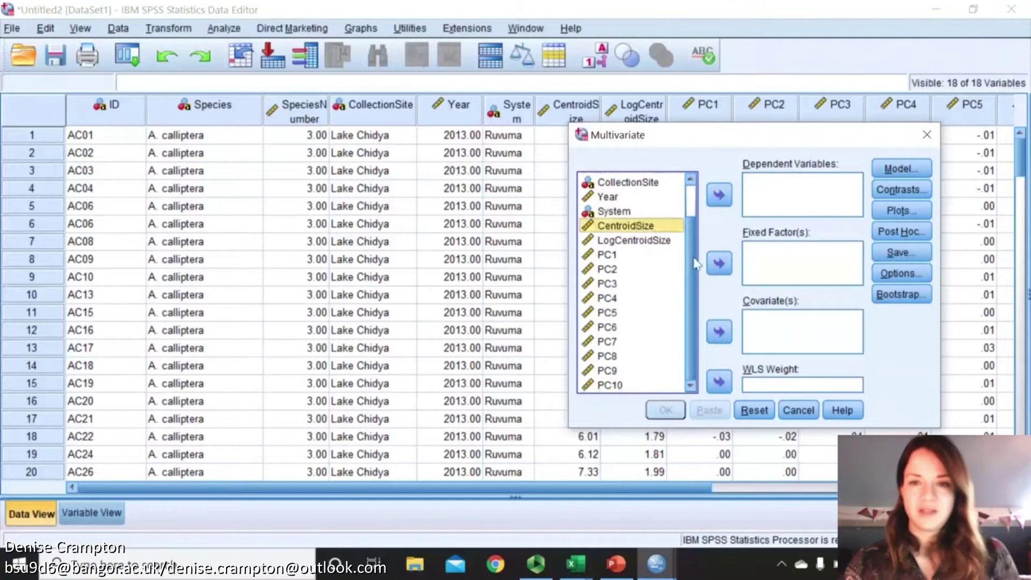
pyautogui.keyDown('shift'); pyautogui.click(610, 385); pyautogui.keyUp('shift')
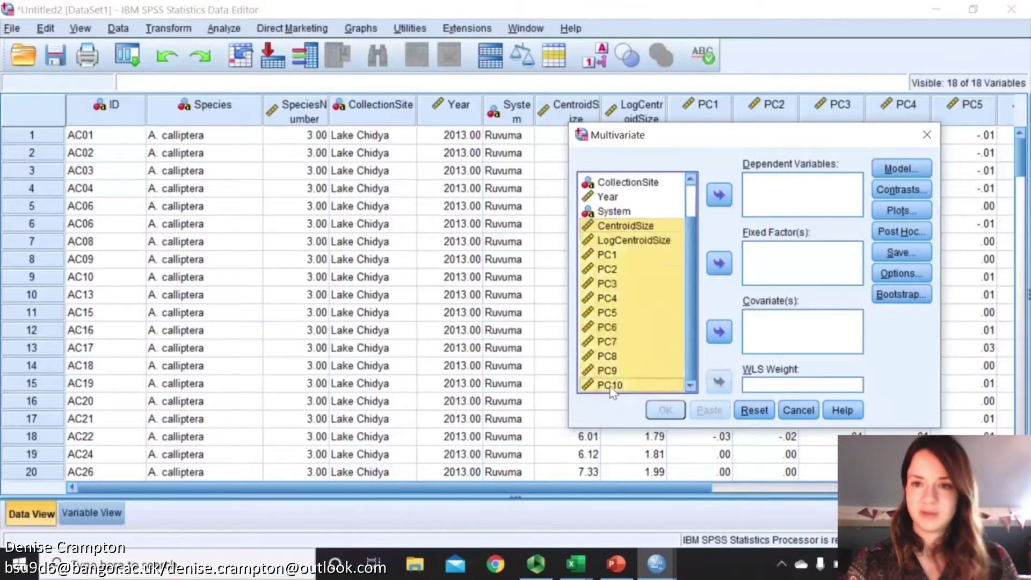
pyautogui.click(725, 204)
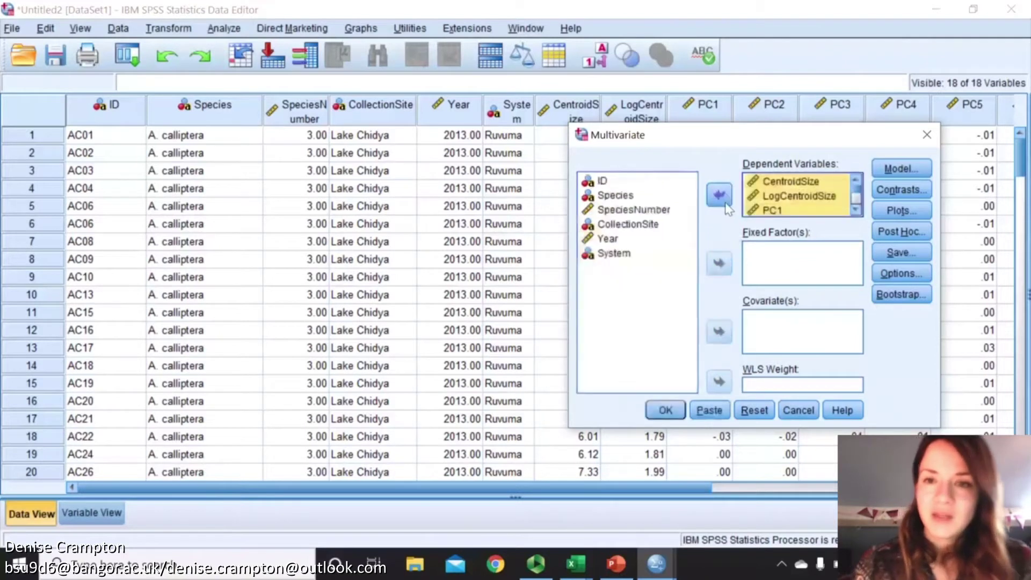
pyautogui.click(626, 197)
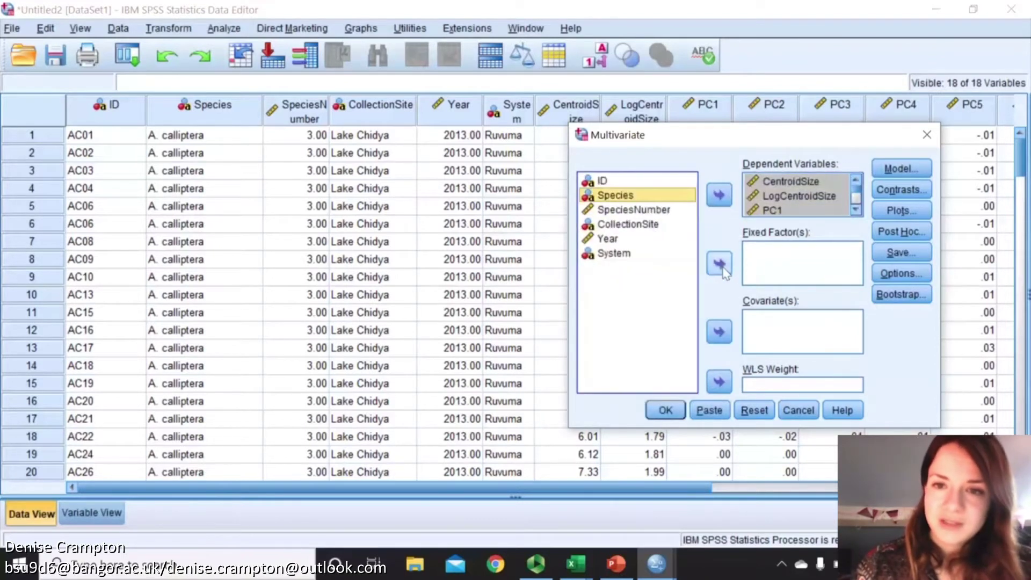
pyautogui.click(722, 268)
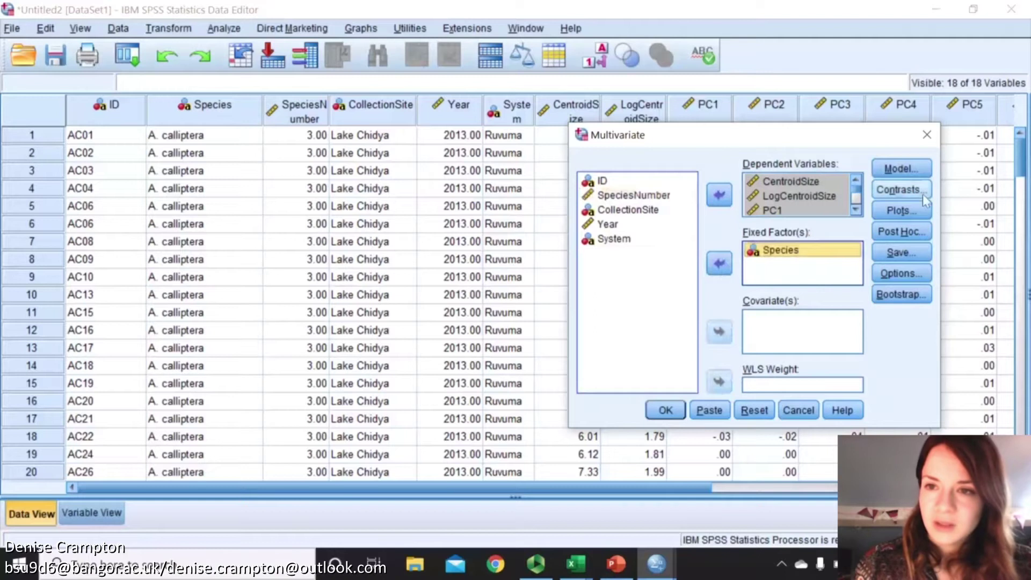
# Step: Request Tukey post hoc tests for Species
pyautogui.click(896, 235)
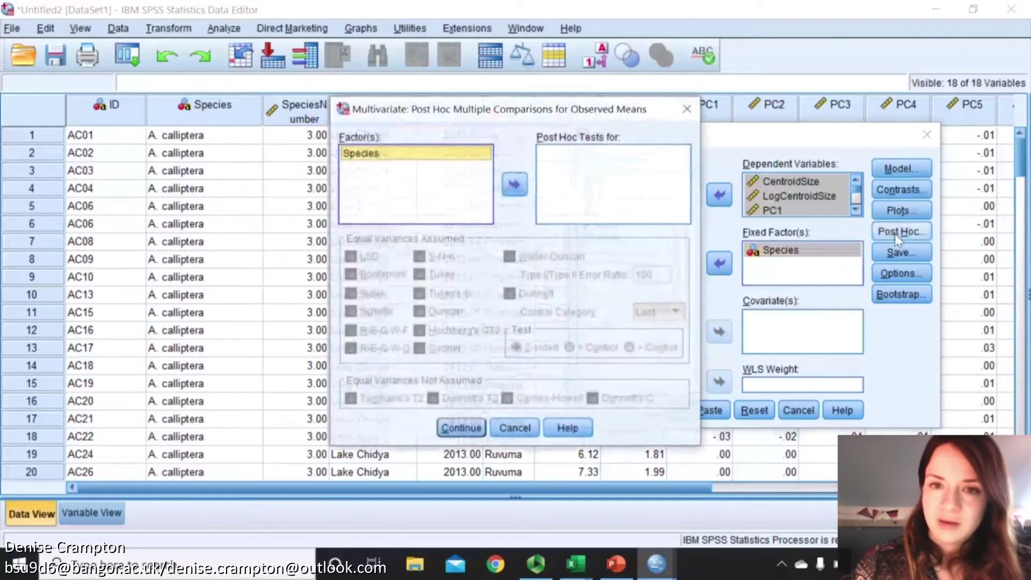
pyautogui.click(513, 185)
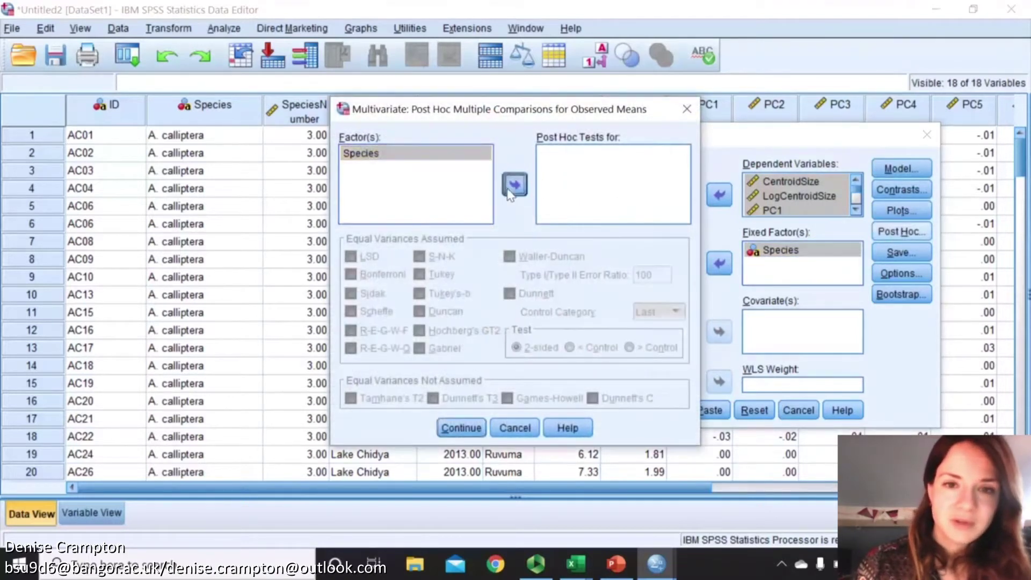
pyautogui.click(435, 276)
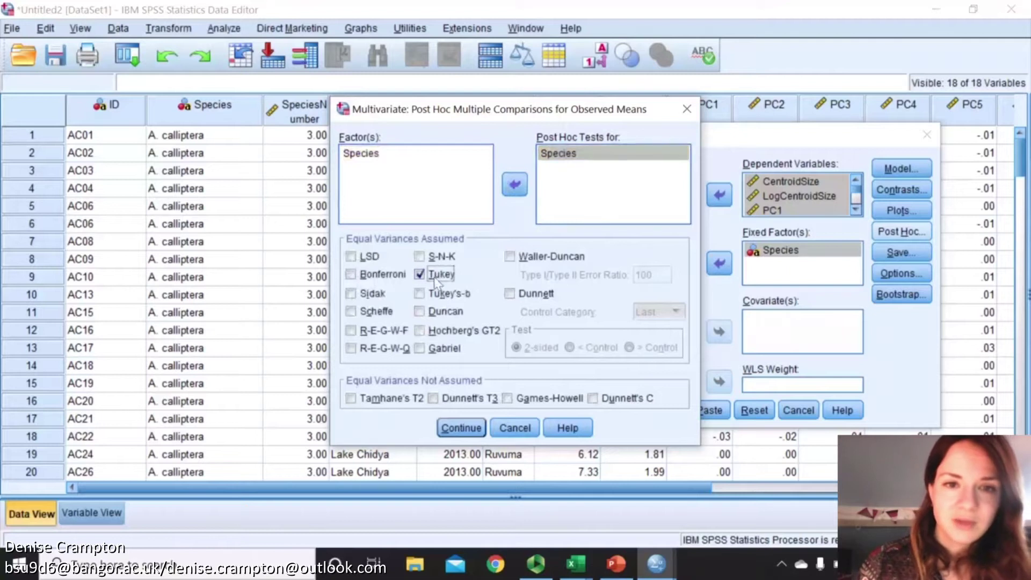
pyautogui.click(453, 428)
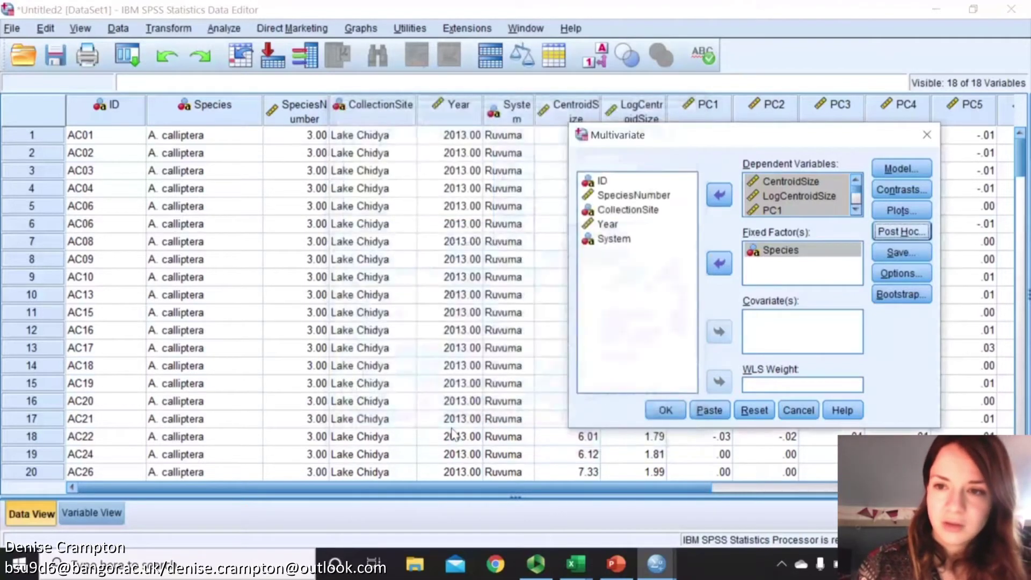
# Step: Add parameter estimates, homogeneity tests and a residual plot, then run the analysis
pyautogui.click(900, 273)
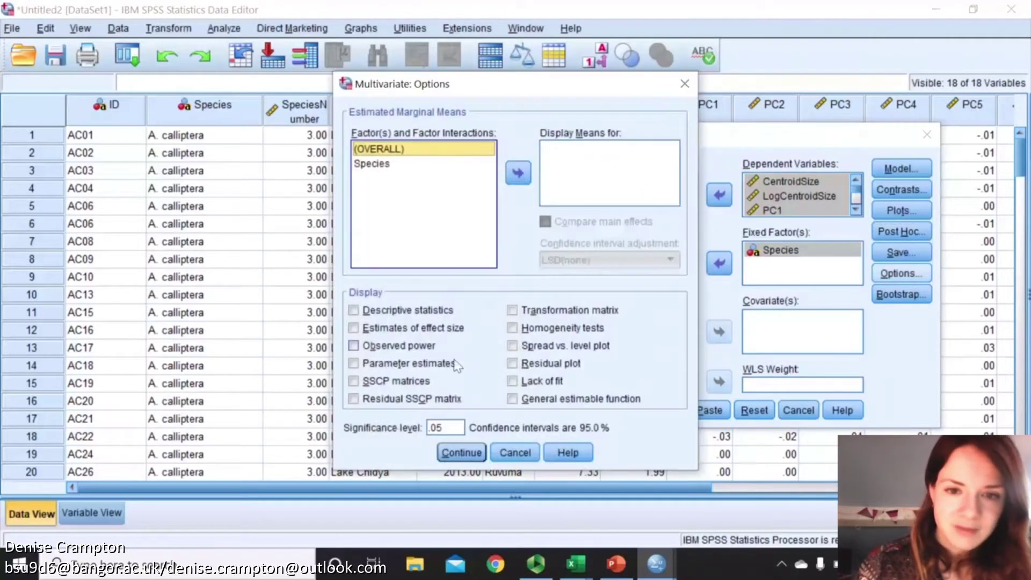
pyautogui.click(445, 364)
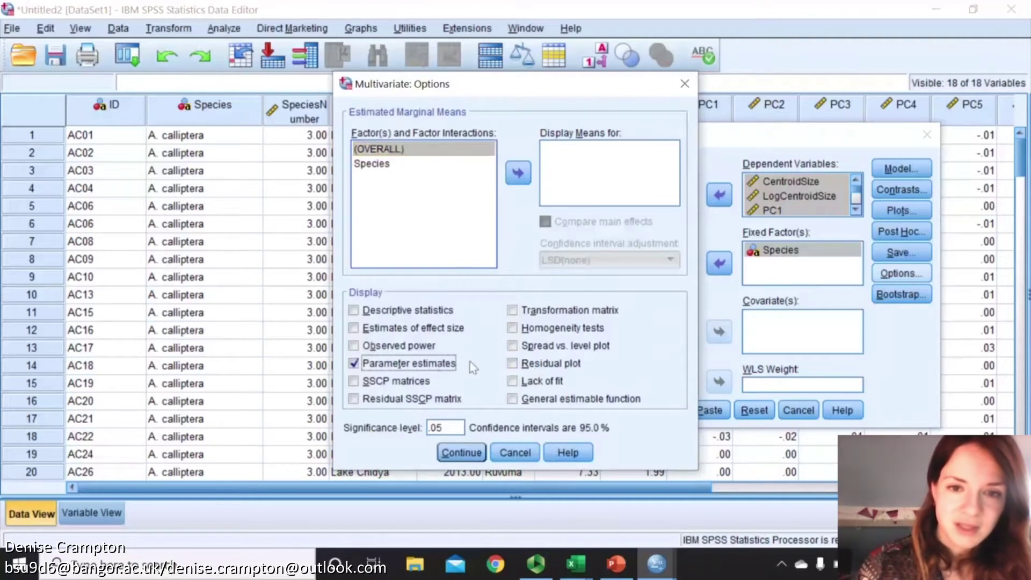
pyautogui.click(543, 329)
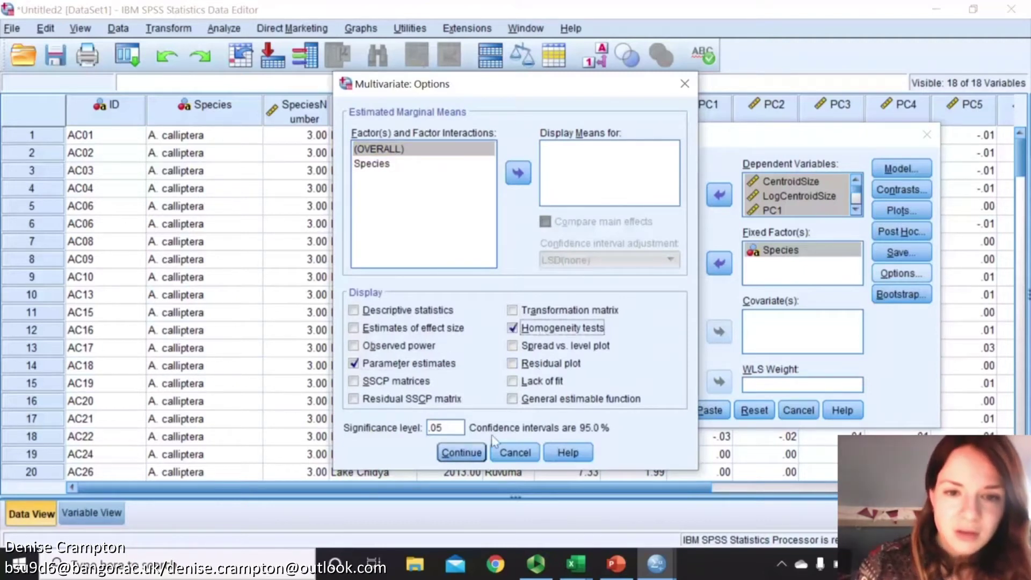
pyautogui.click(533, 367)
pyautogui.click(462, 453)
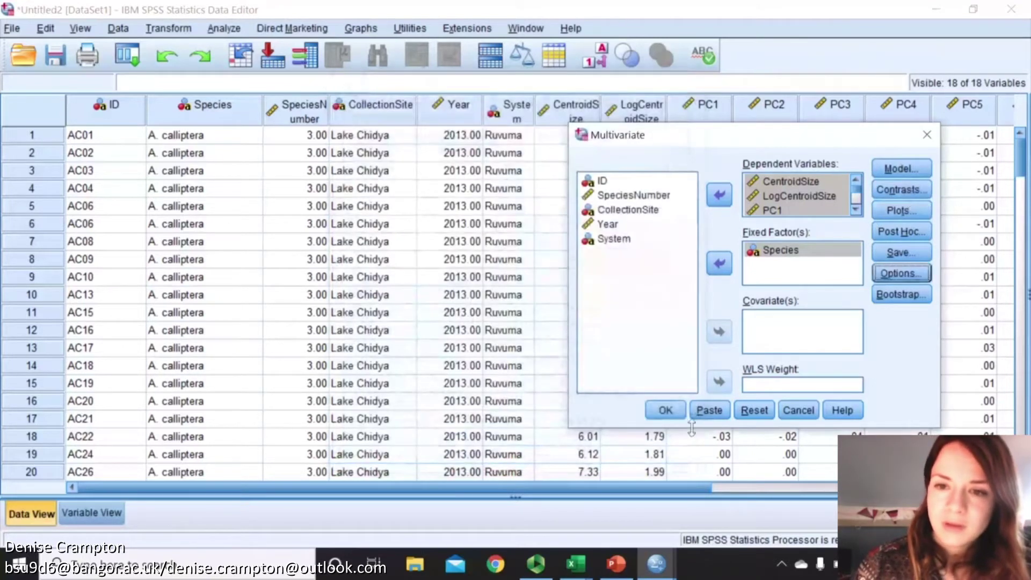
pyautogui.click(677, 412)
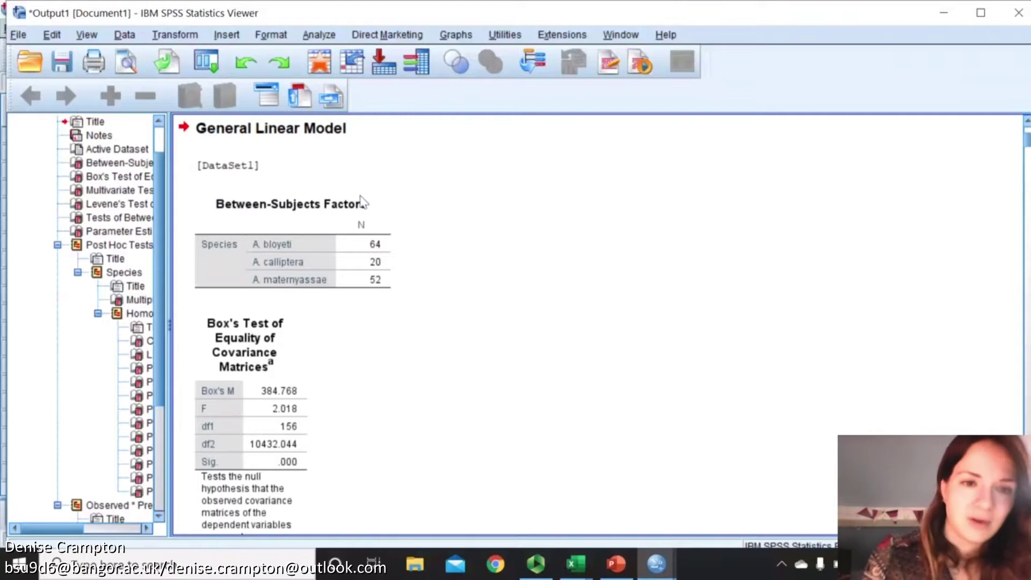
pyautogui.scroll(-3, 418, 214)
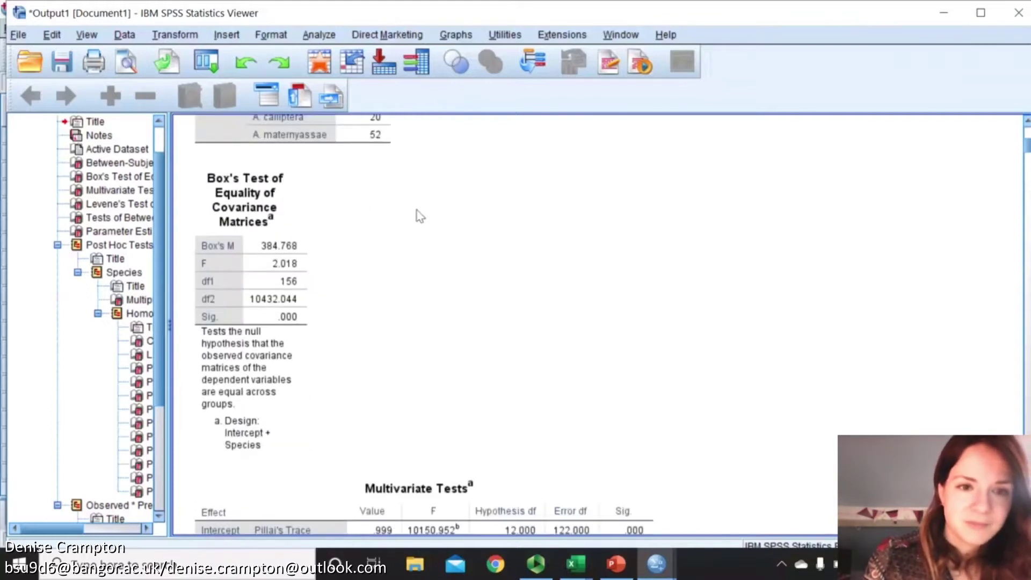
pyautogui.scroll(3, 420, 216)
pyautogui.scroll(-12, 420, 214)
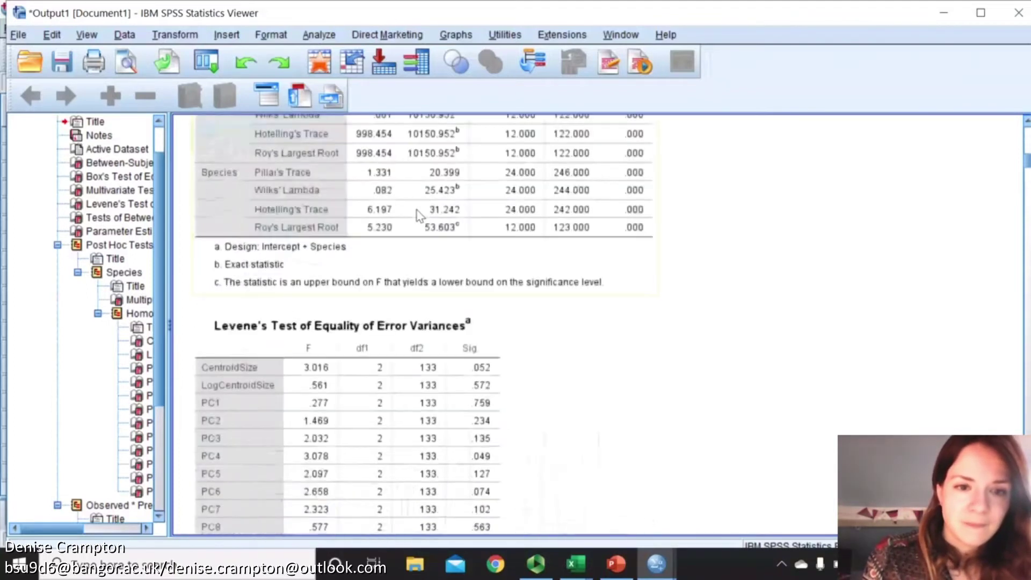
pyautogui.scroll(3, 629, 277)
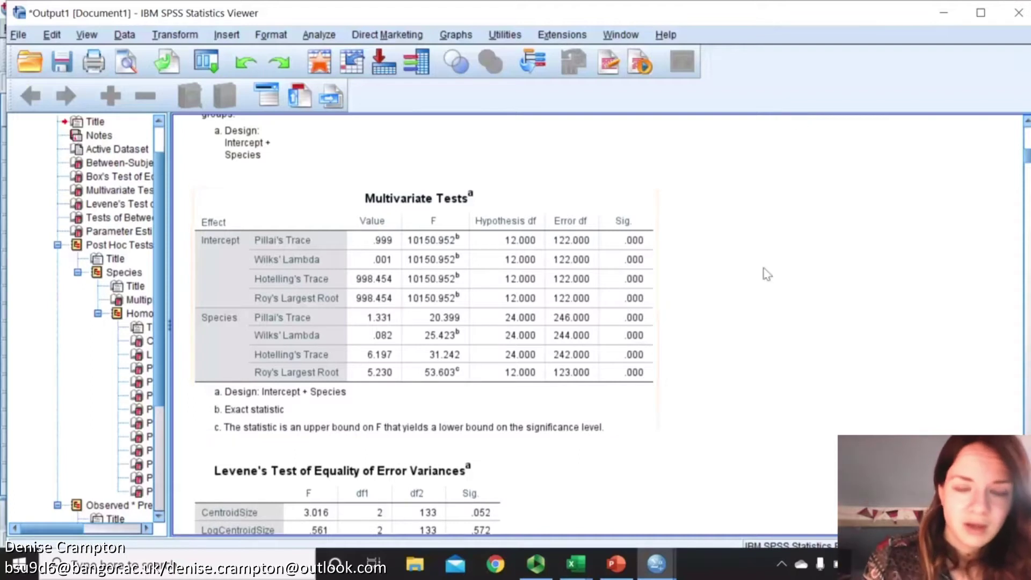
pyautogui.scroll(-10, 806, 324)
pyautogui.scroll(-10, 804, 324)
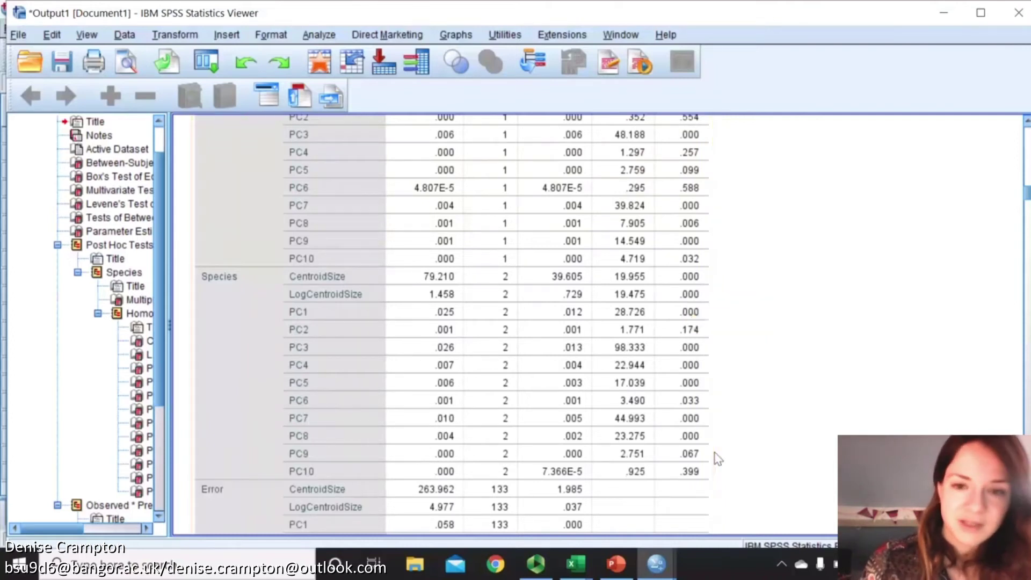
pyautogui.scroll(-5, 714, 452)
pyautogui.scroll(-15, 714, 458)
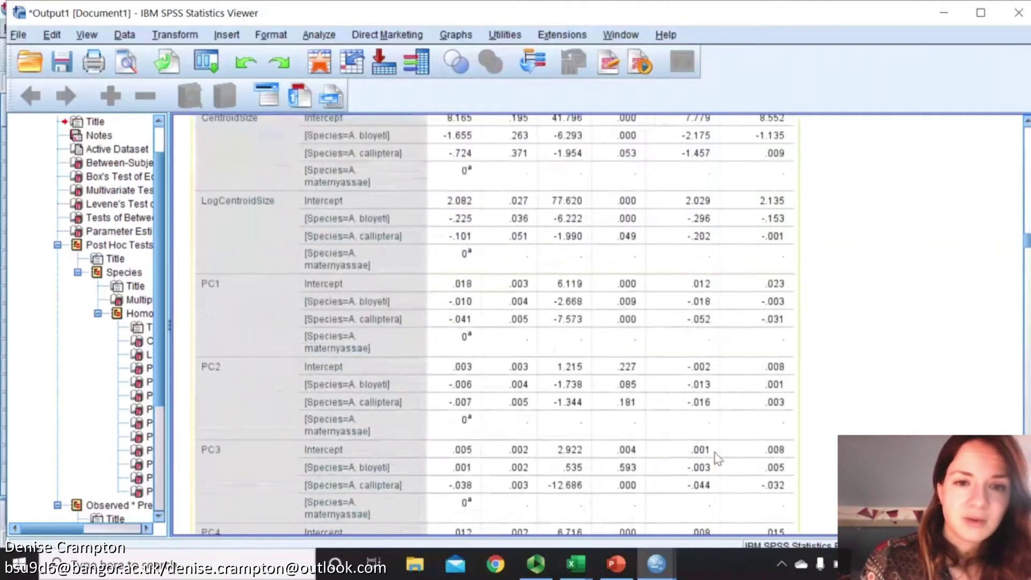
# Step: Scroll the output to the Tukey Multiple Comparisons and Homogeneous Subsets tables
pyautogui.scroll(-4, 459, 310)
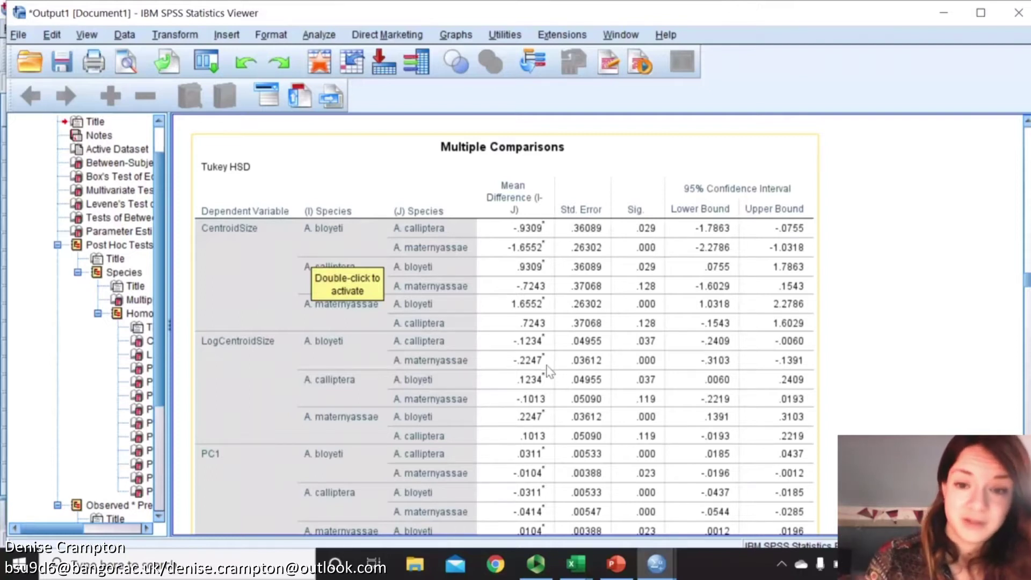
pyautogui.scroll(-15, 548, 371)
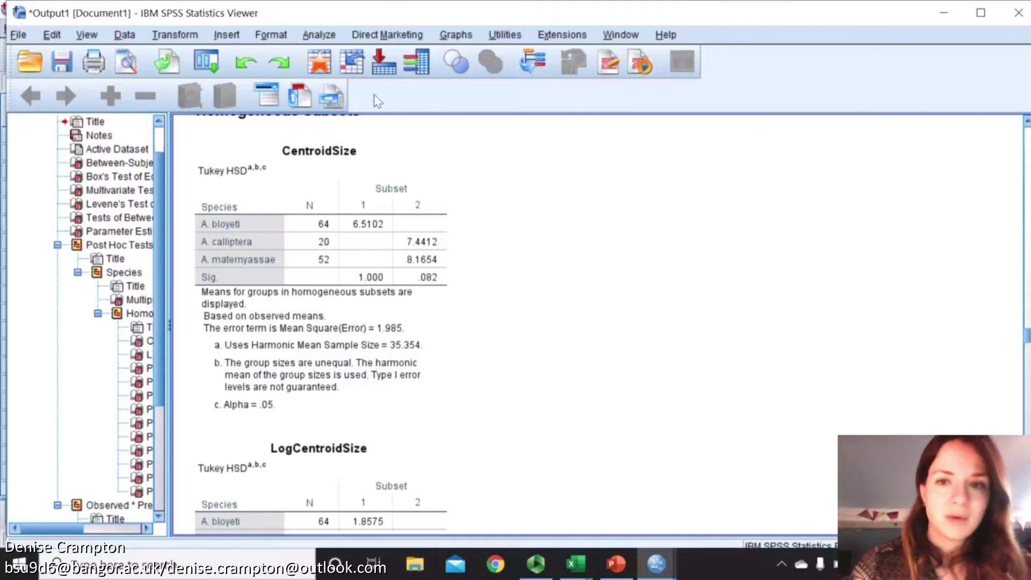
# Step: Start a discriminant analysis grouped by SpeciesNumber with a group range of 1 to 3
pyautogui.click(319, 34)
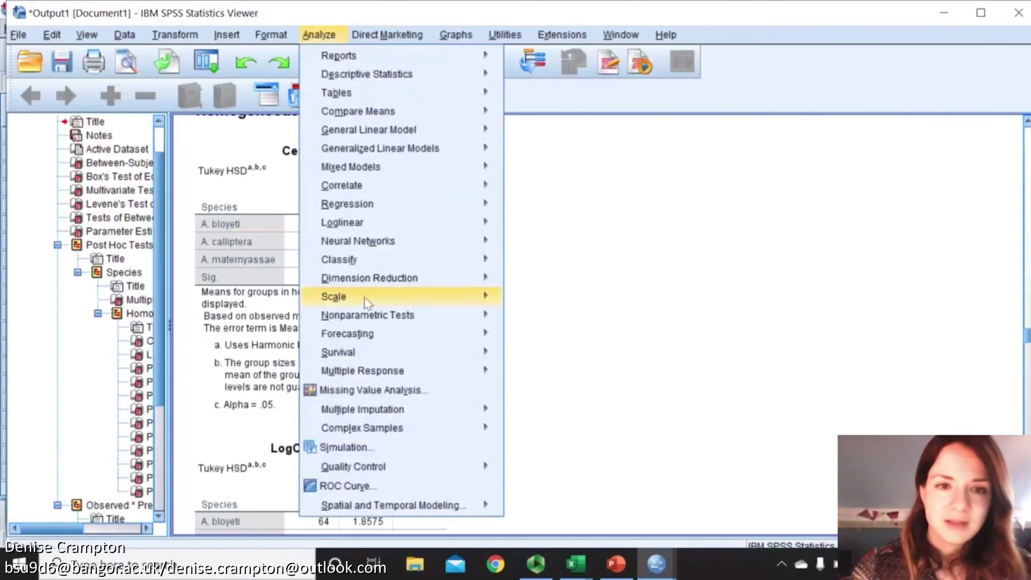
pyautogui.moveTo(472, 263)
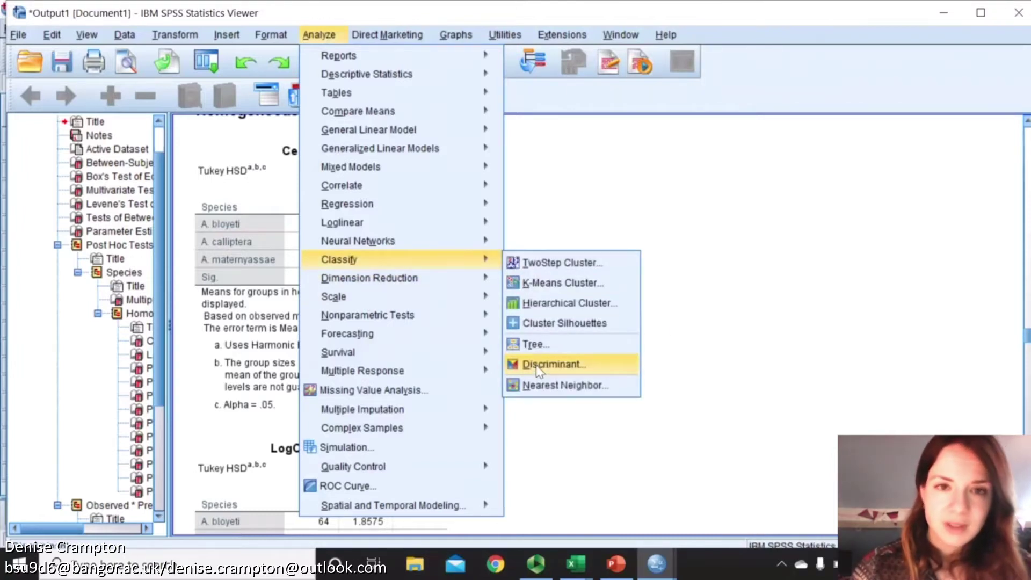
pyautogui.click(539, 367)
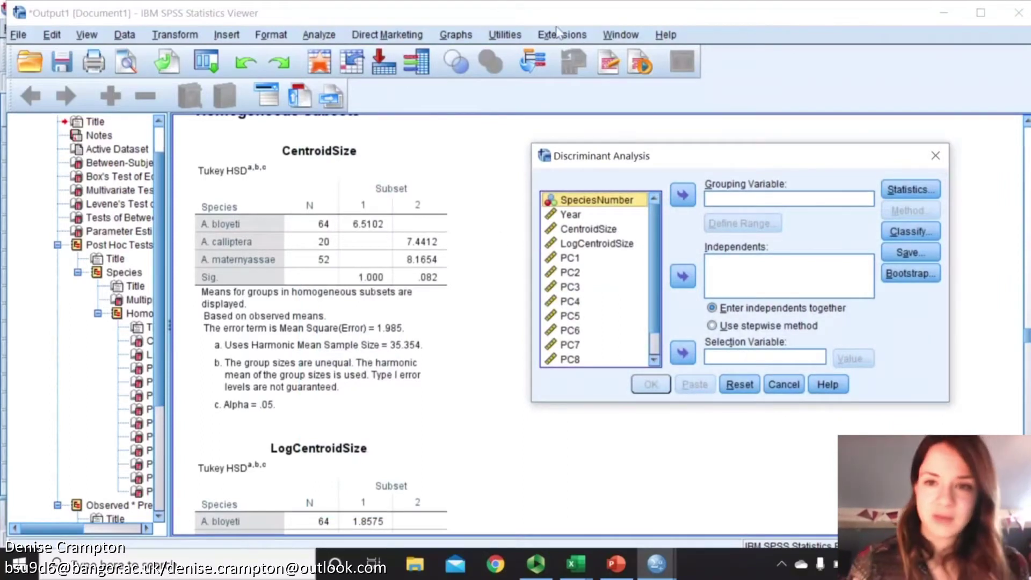
pyautogui.click(684, 196)
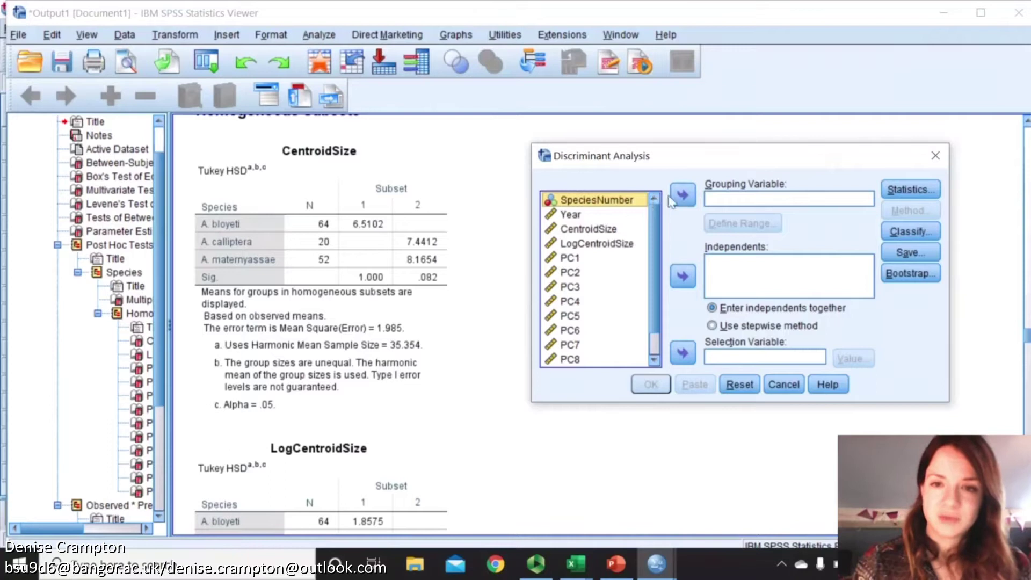
pyautogui.click(726, 228)
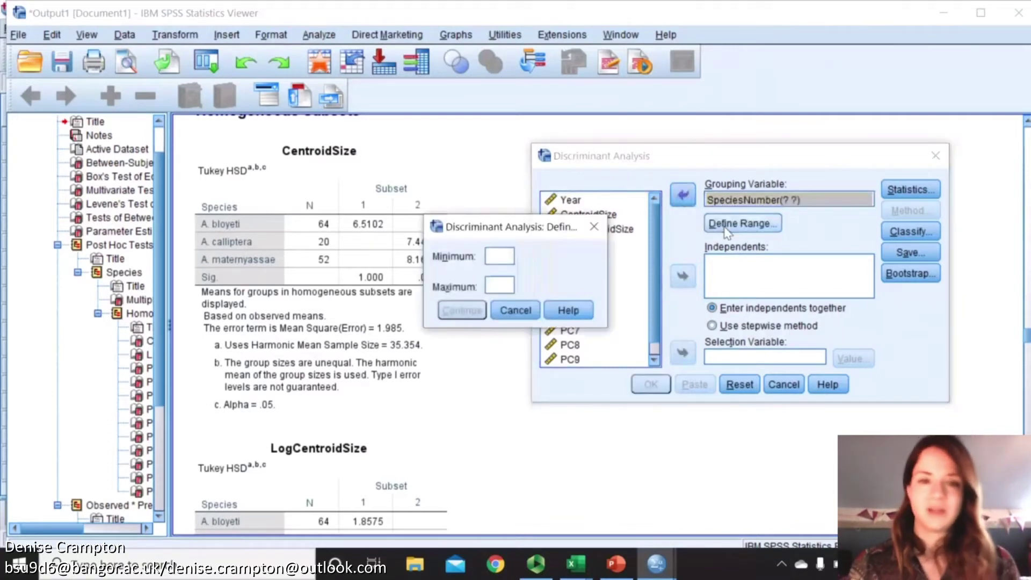
pyautogui.write('1')
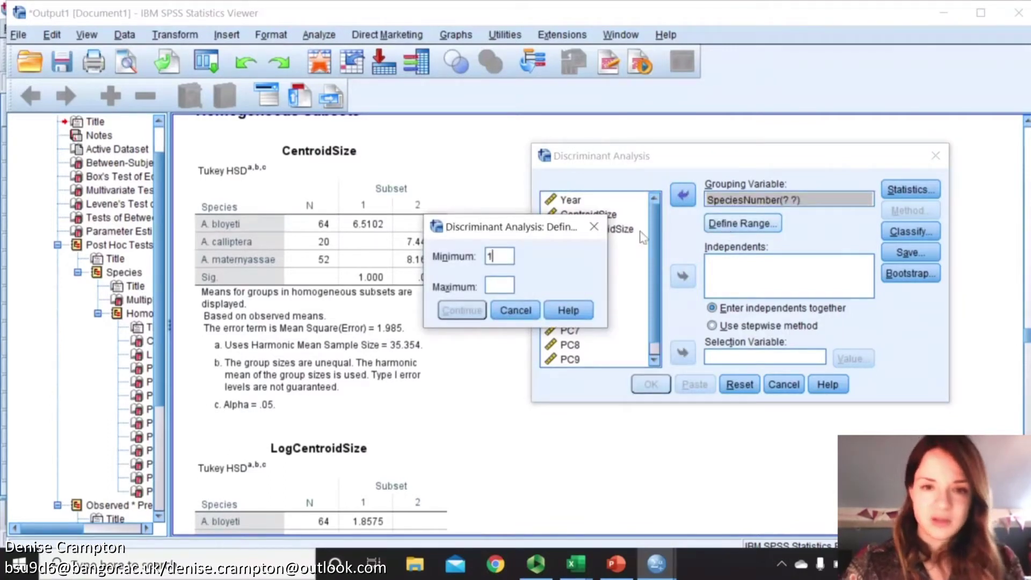
pyautogui.click(500, 285)
pyautogui.write('3')
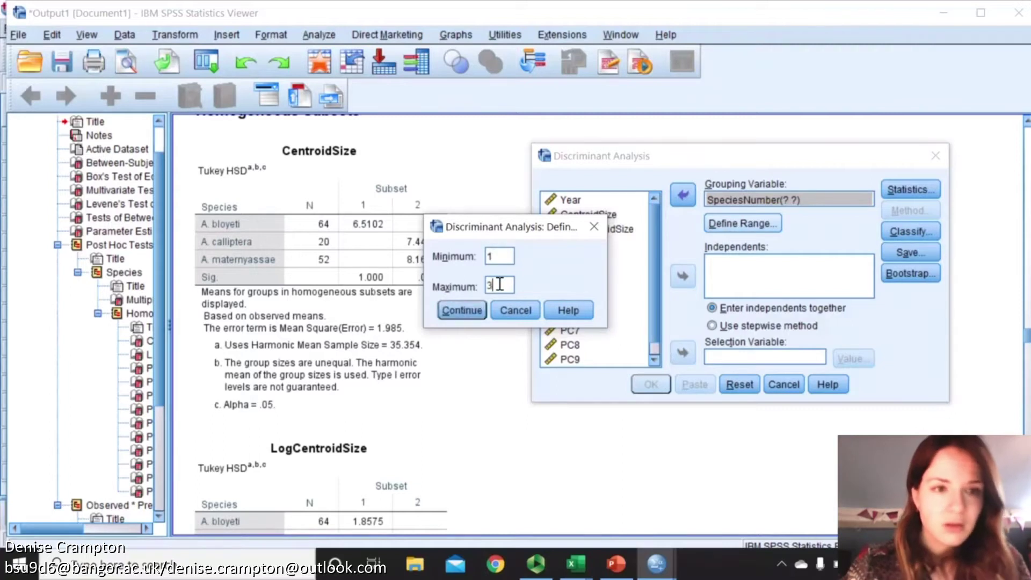
pyautogui.click(461, 311)
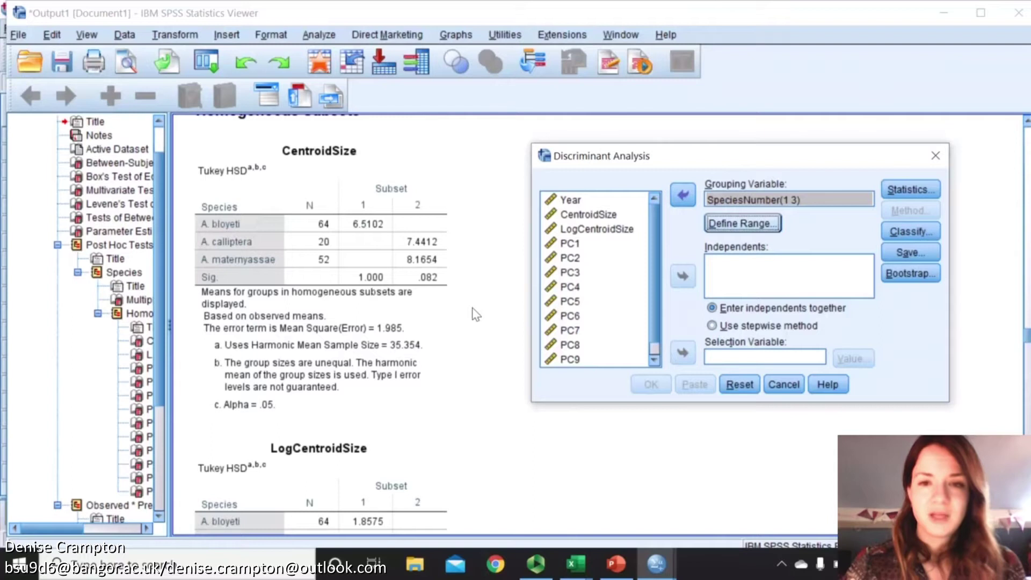
# Step: Enter CentroidSize through PC10 as independents using the stepwise method
pyautogui.click(593, 229)
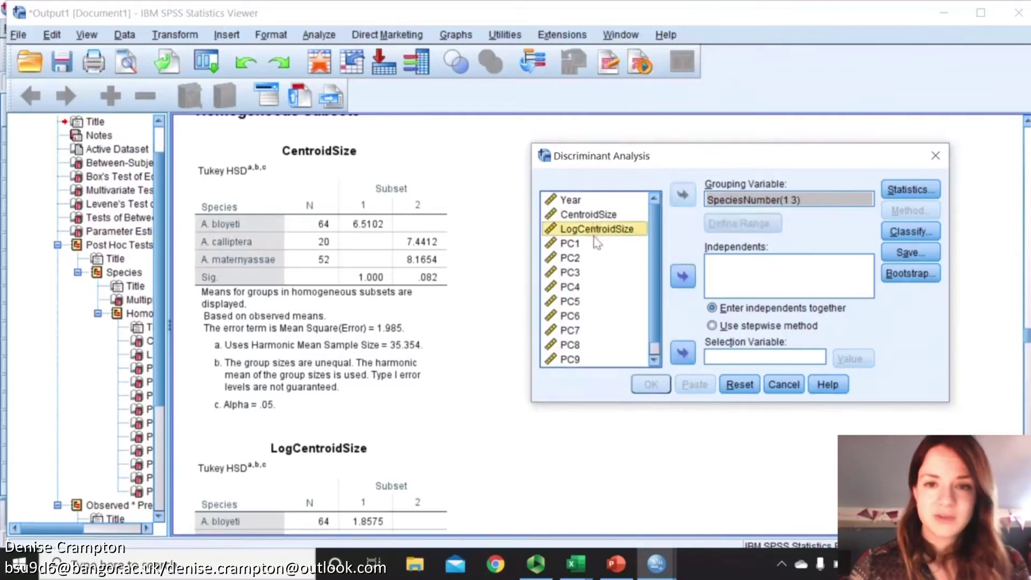
pyautogui.click(596, 214)
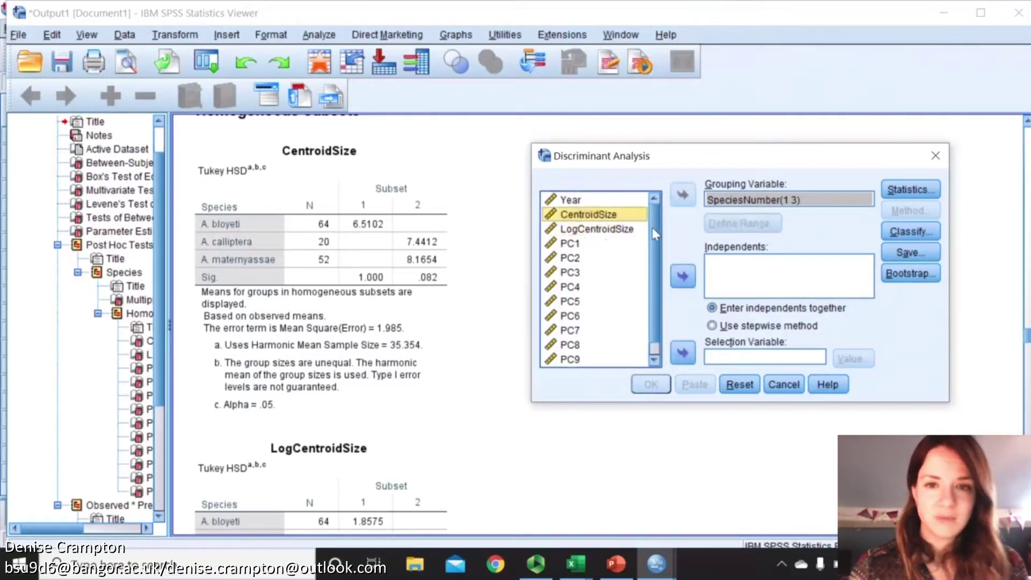
pyautogui.scroll(-1, 607, 297)
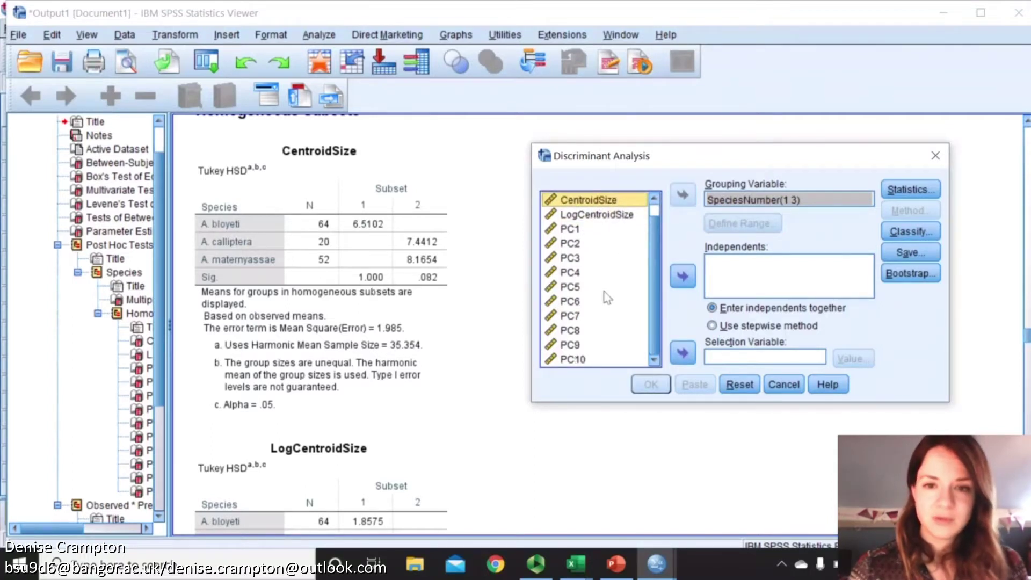
pyautogui.keyDown('shift'); pyautogui.click(579, 361); pyautogui.keyUp('shift')
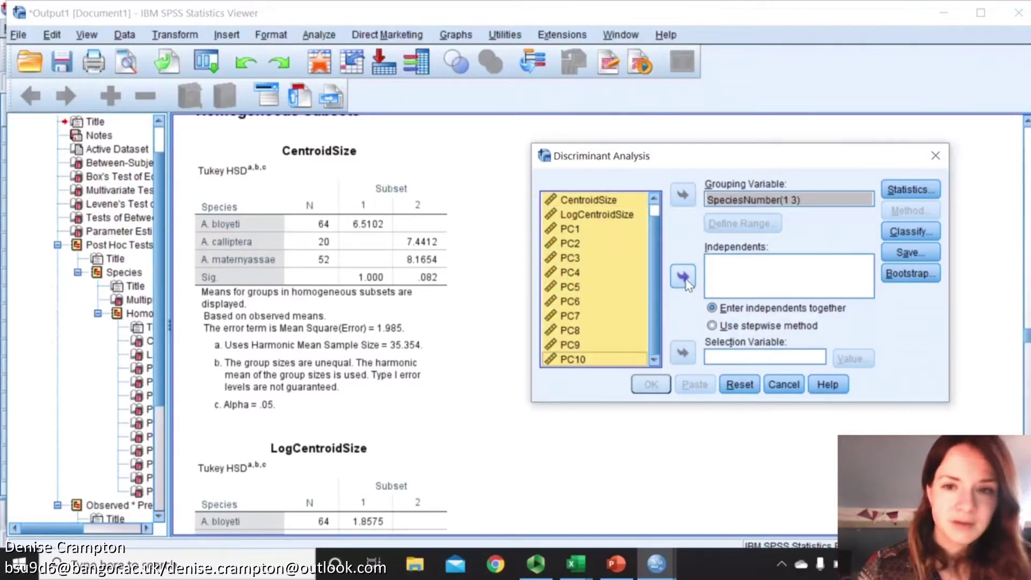
pyautogui.click(683, 277)
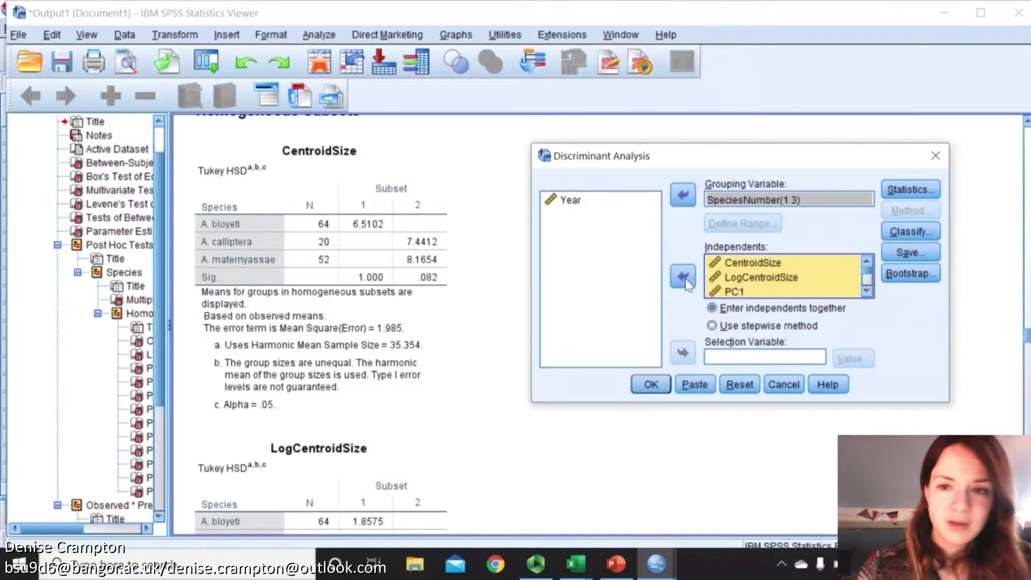
pyautogui.click(750, 326)
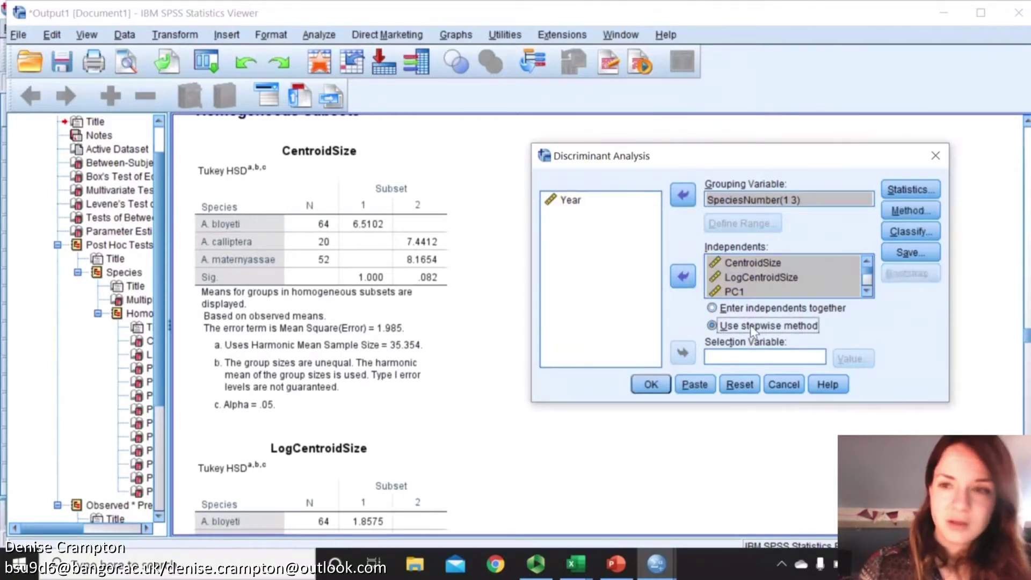
pyautogui.click(915, 189)
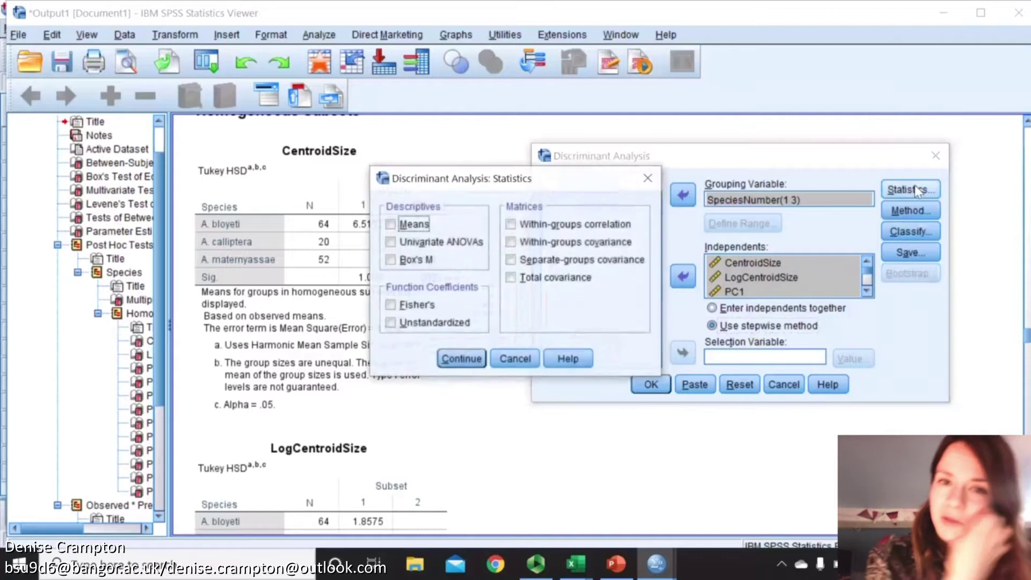
# Step: Request Box's M test and Fisher's function coefficients, then bring up the stepwise method settings
pyautogui.click(417, 261)
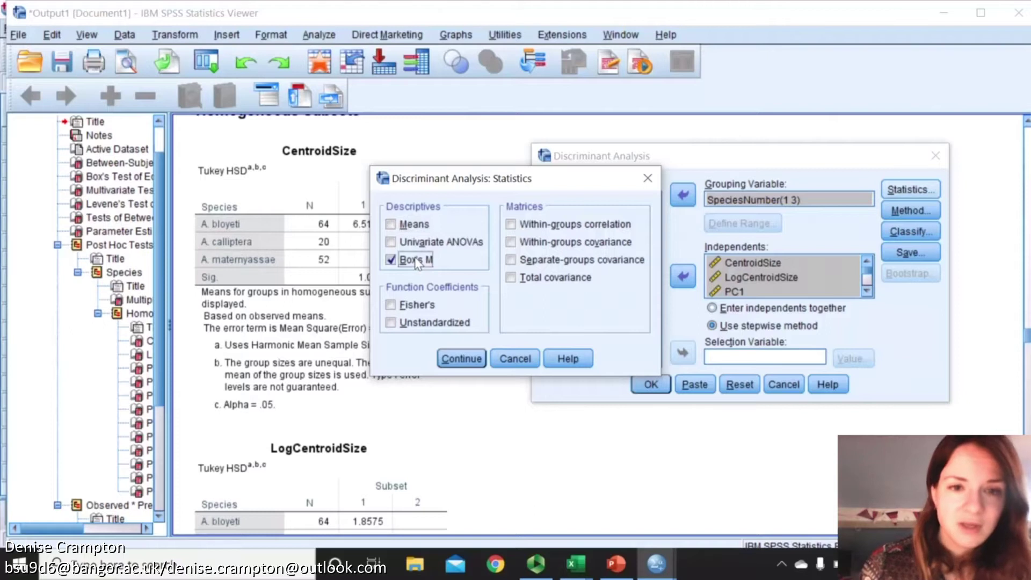
pyautogui.click(410, 308)
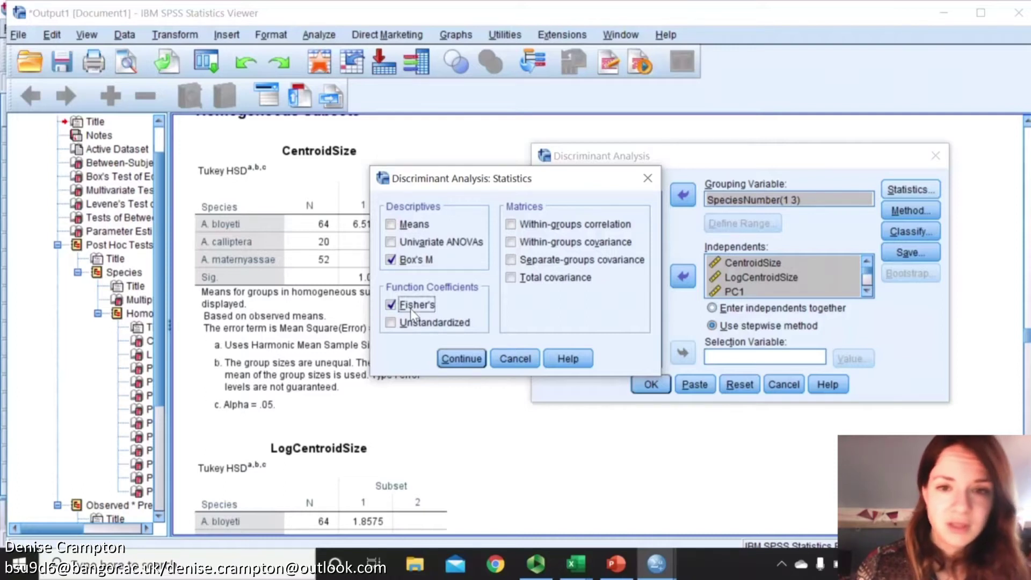
pyautogui.click(462, 359)
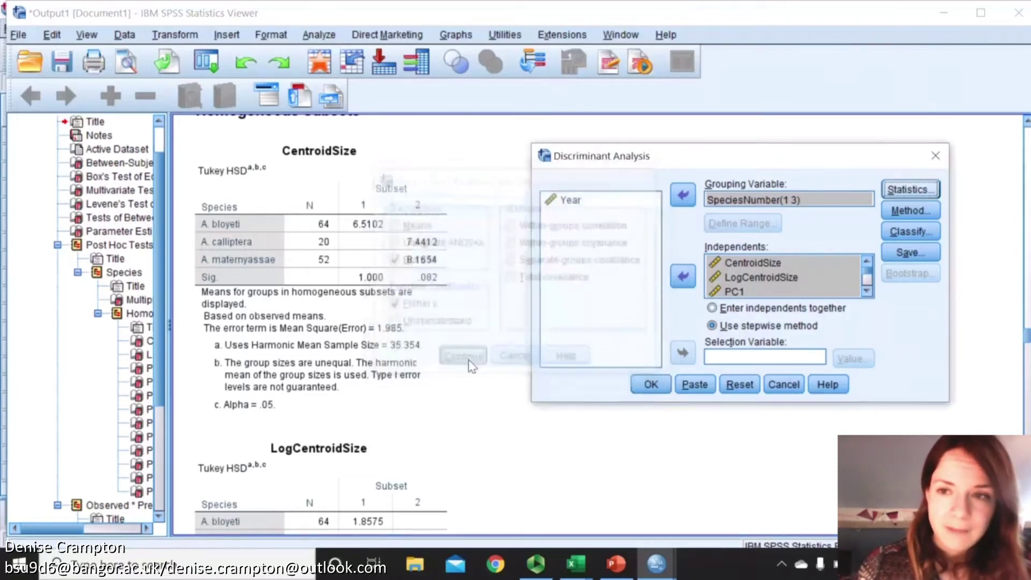
pyautogui.click(911, 211)
pyautogui.moveTo(765, 157); pyautogui.dragTo(432, 143)
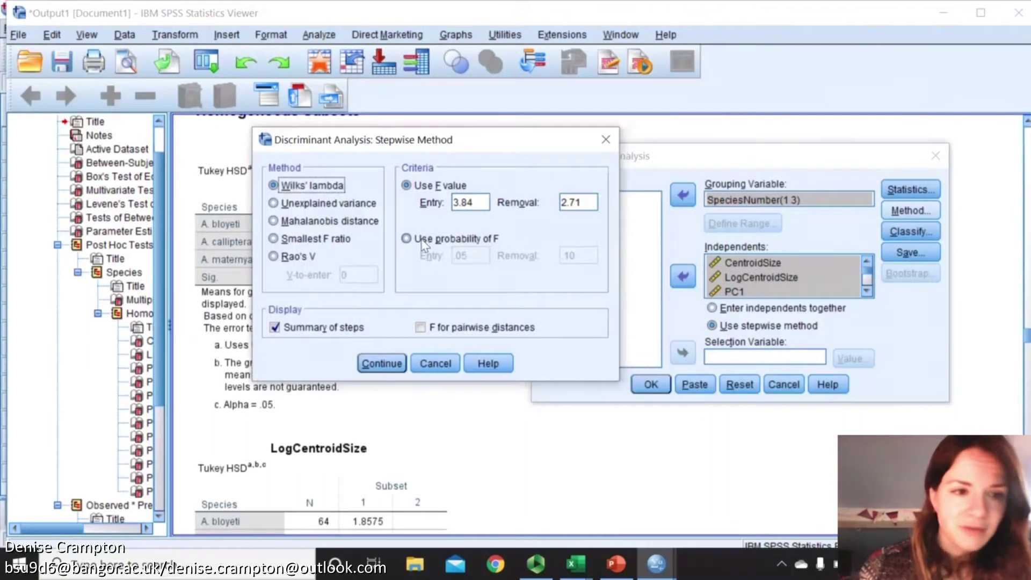
# Step: Base the stepwise criteria on probability of F (entry .05, removal .10) and confirm
pyautogui.click(424, 242)
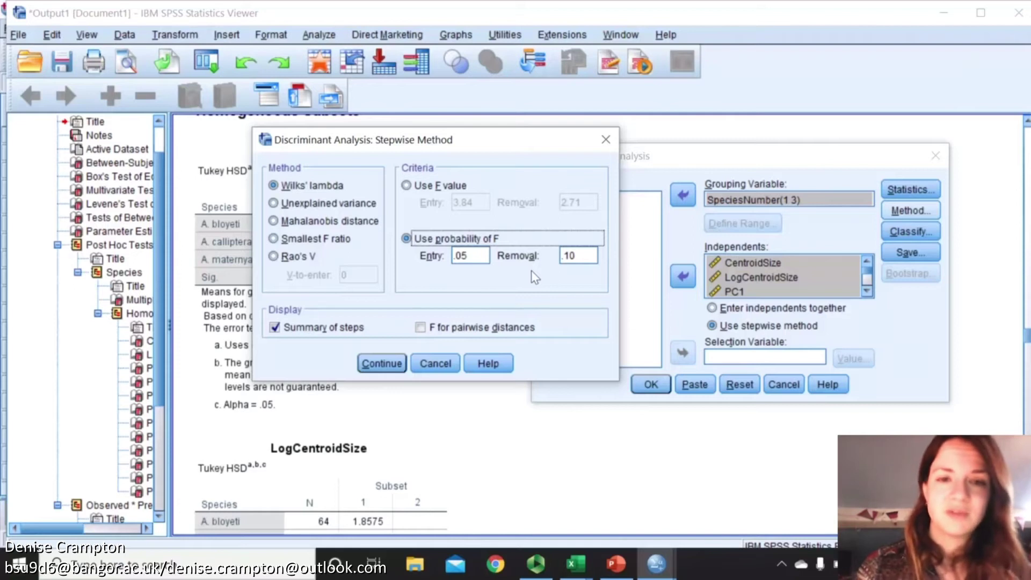
pyautogui.click(383, 365)
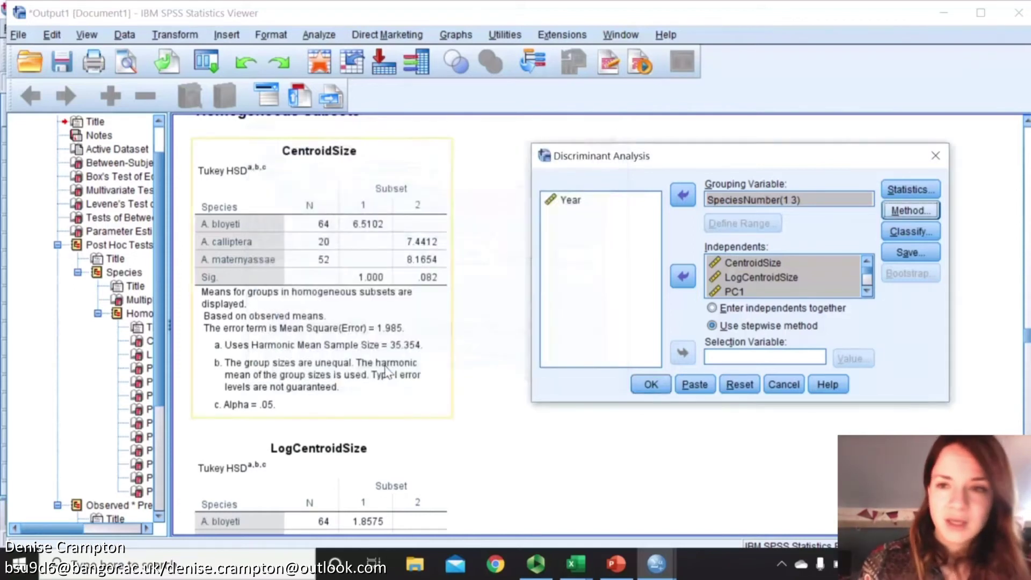
# Step: Request a combined-groups plot, casewise results, summary table and leave-one-out classification
pyautogui.click(912, 231)
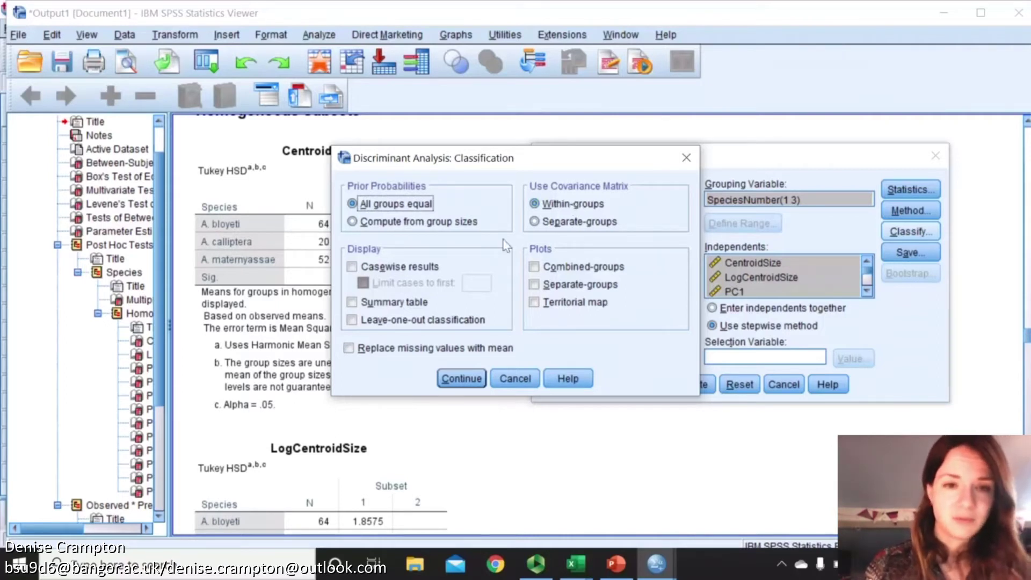
pyautogui.click(562, 272)
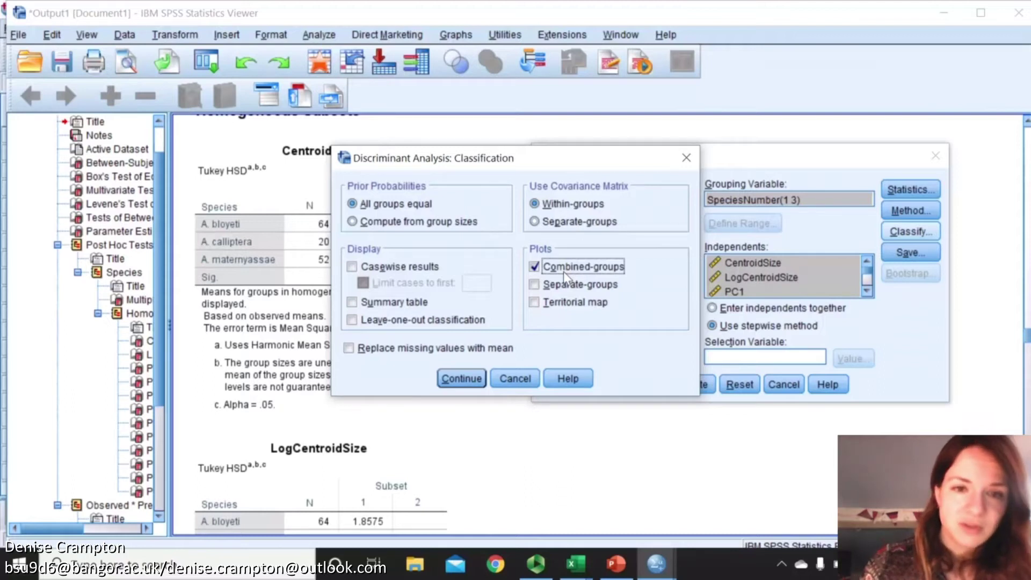
pyautogui.click(400, 268)
pyautogui.click(402, 302)
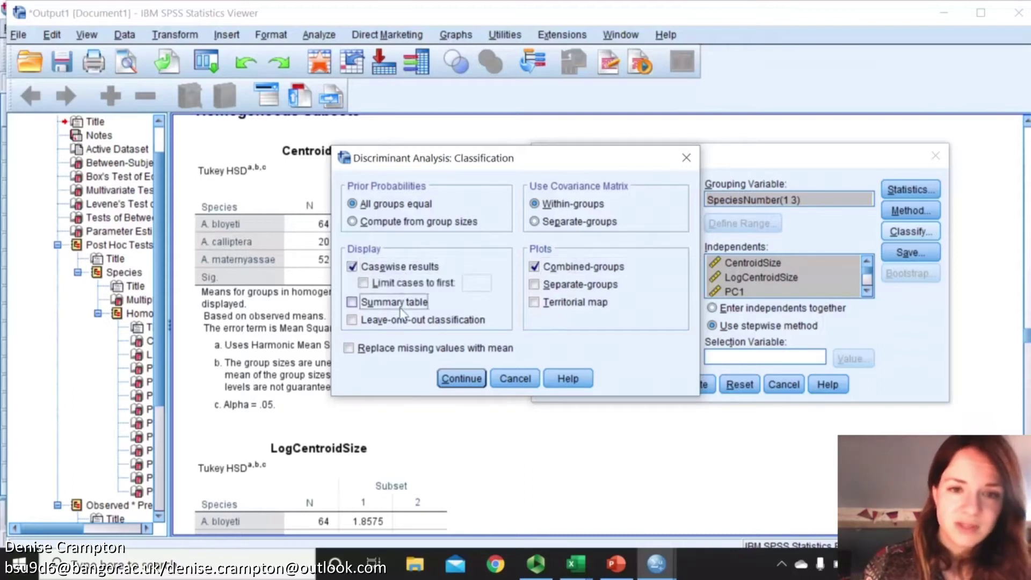
pyautogui.click(411, 320)
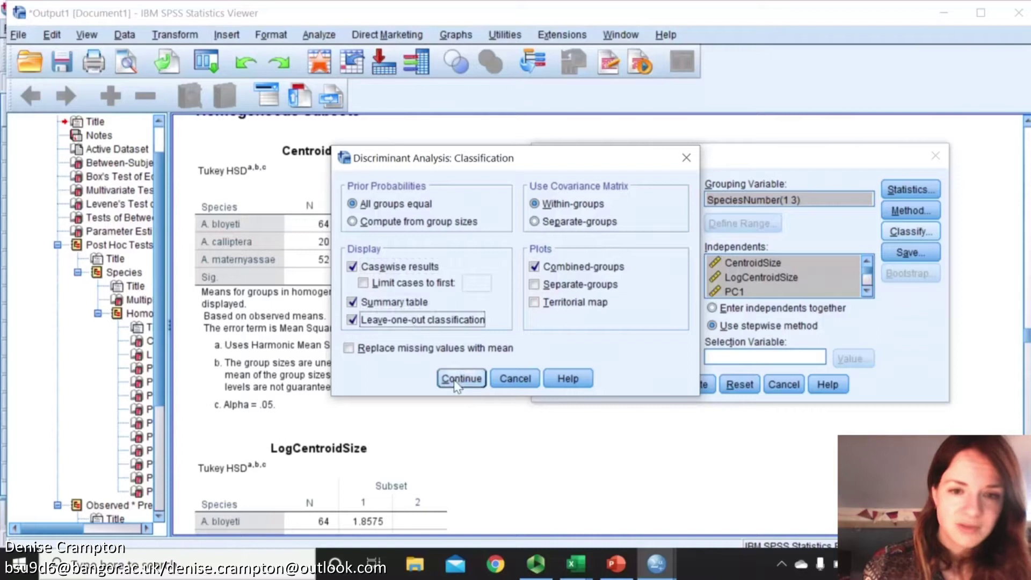
pyautogui.click(460, 379)
pyautogui.click(907, 256)
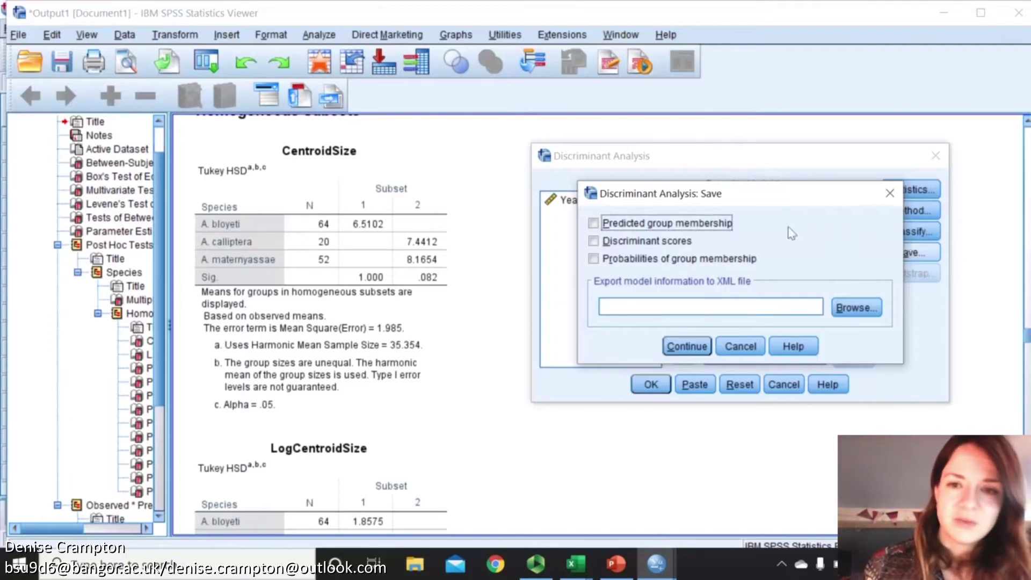
# Step: Save discriminant scores as new variables and run the discriminant analysis
pyautogui.moveTo(678, 197); pyautogui.dragTo(445, 149)
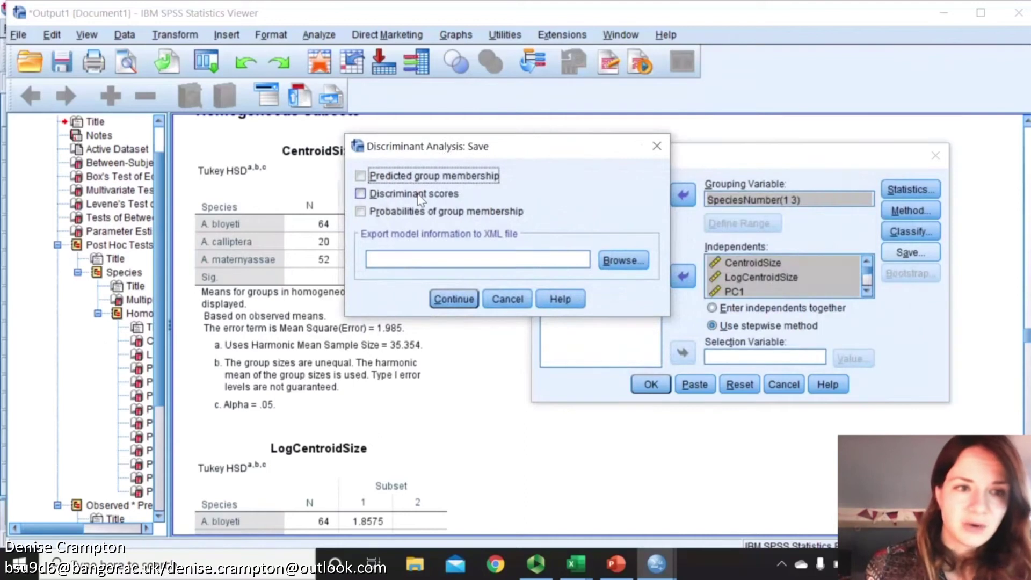
pyautogui.click(420, 199)
pyautogui.click(454, 301)
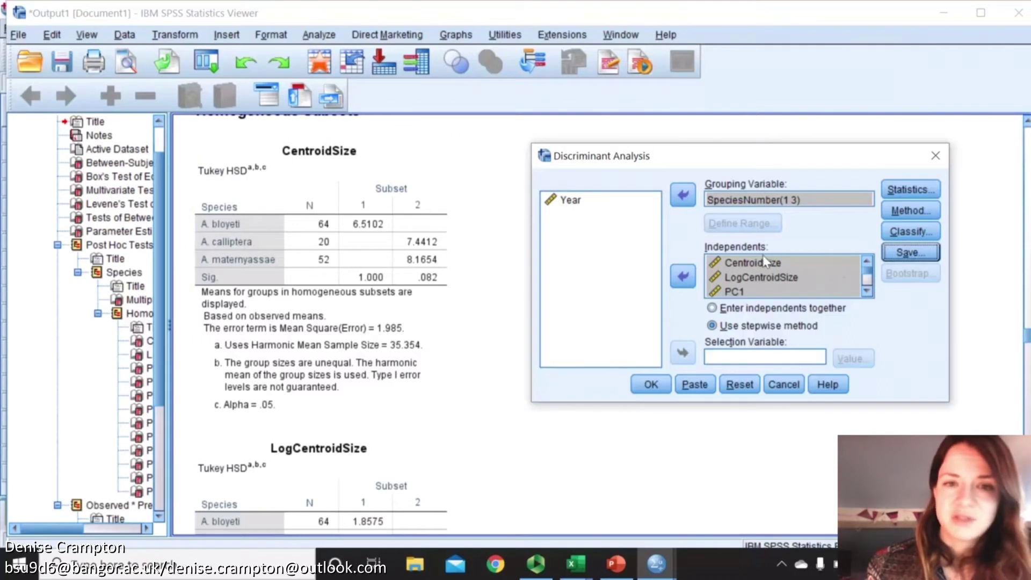
pyautogui.click(658, 385)
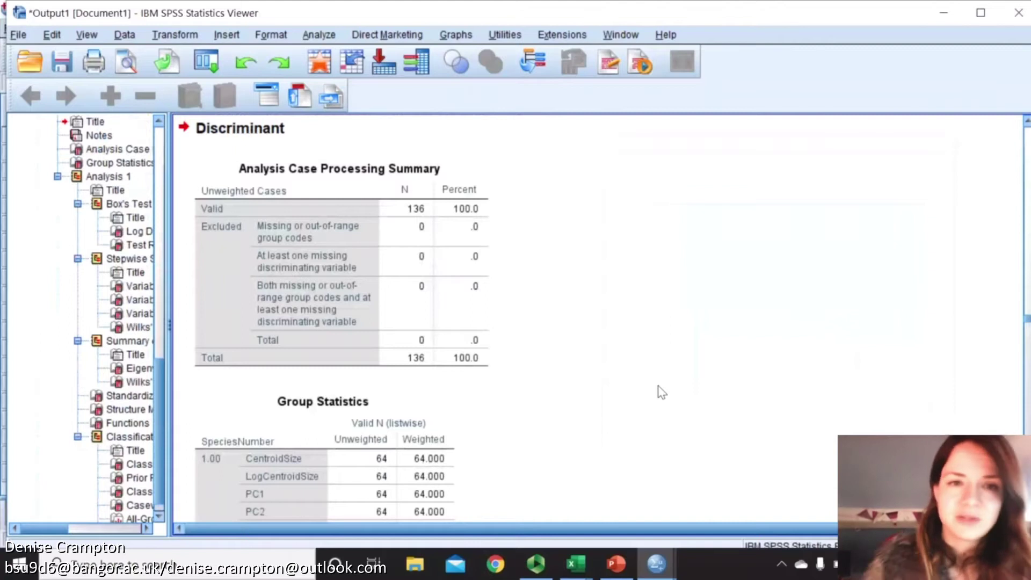
# Step: Move the Viewer aside and scroll past Box's M and Log Determinants to the Stepwise Statistics table
pyautogui.moveTo(546, 18); pyautogui.dragTo(661, 17)
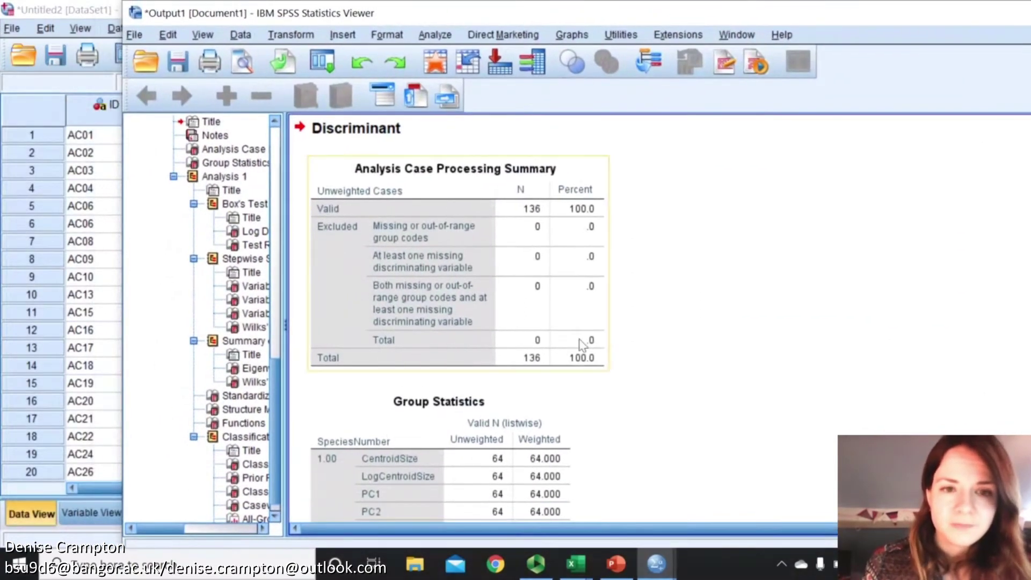
pyautogui.scroll(-8, 579, 340)
pyautogui.scroll(5, 579, 339)
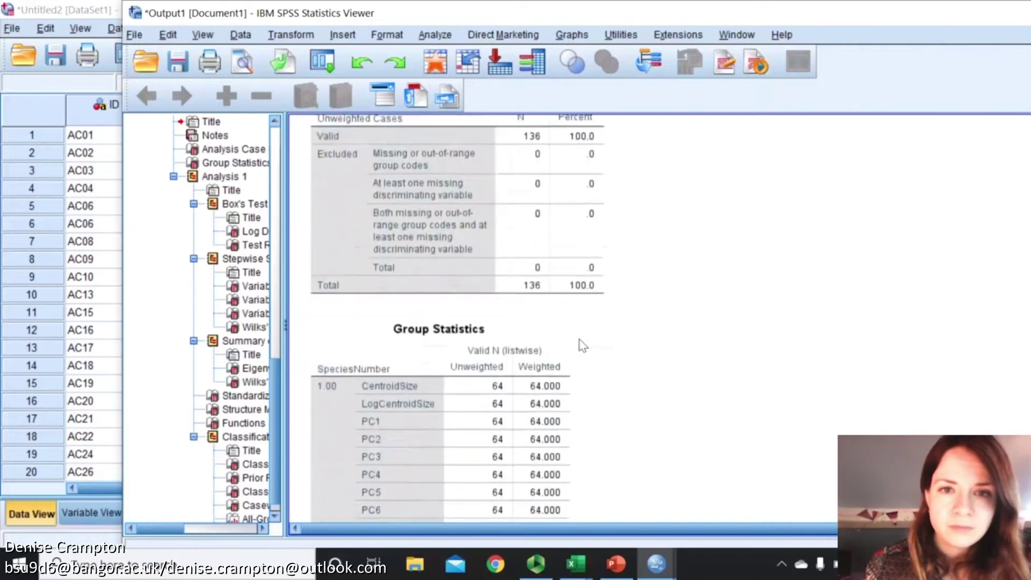
pyautogui.scroll(-8, 579, 339)
pyautogui.scroll(-9, 578, 339)
pyautogui.scroll(-8, 584, 345)
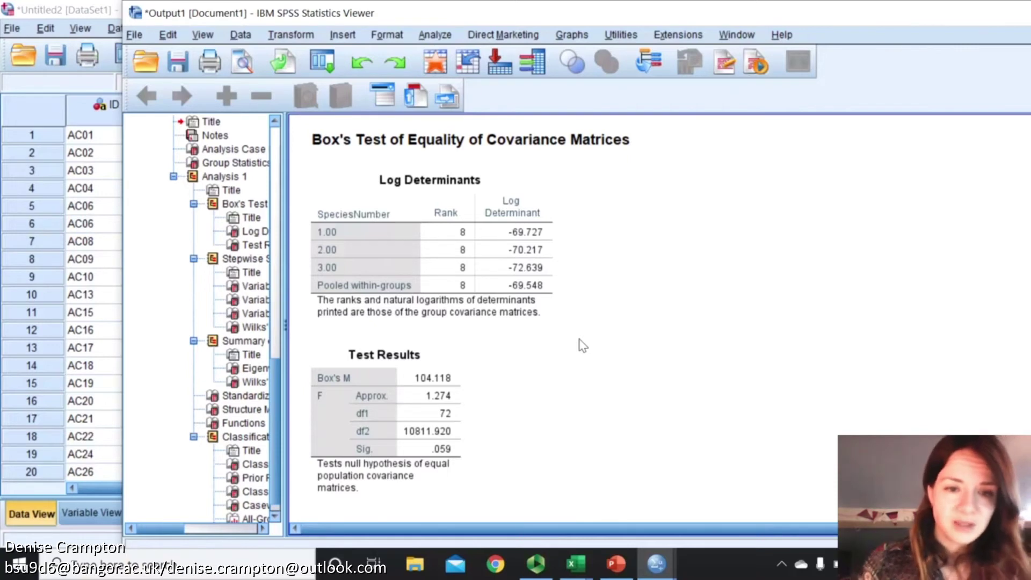
pyautogui.click(375, 411)
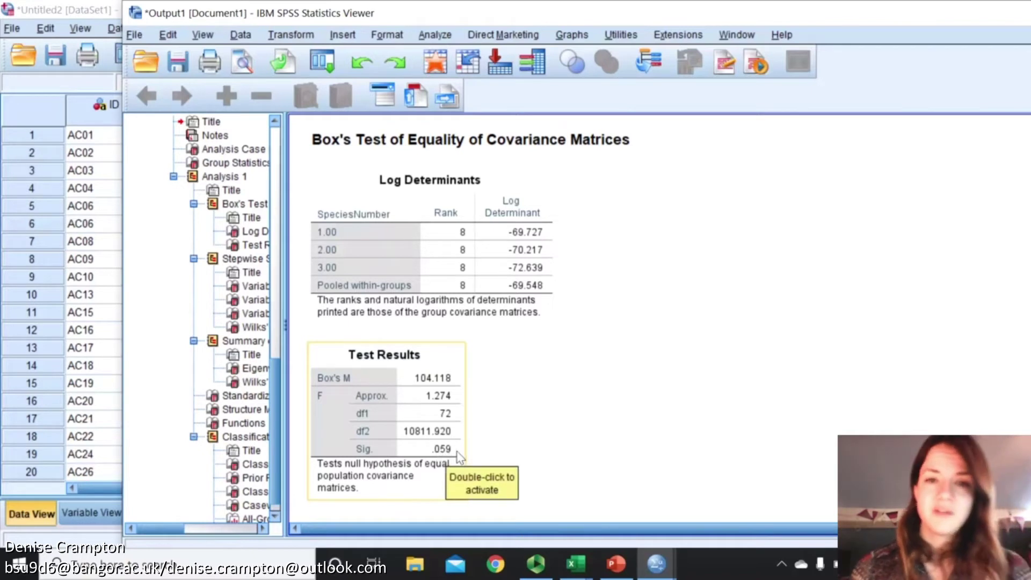
pyautogui.click(526, 212)
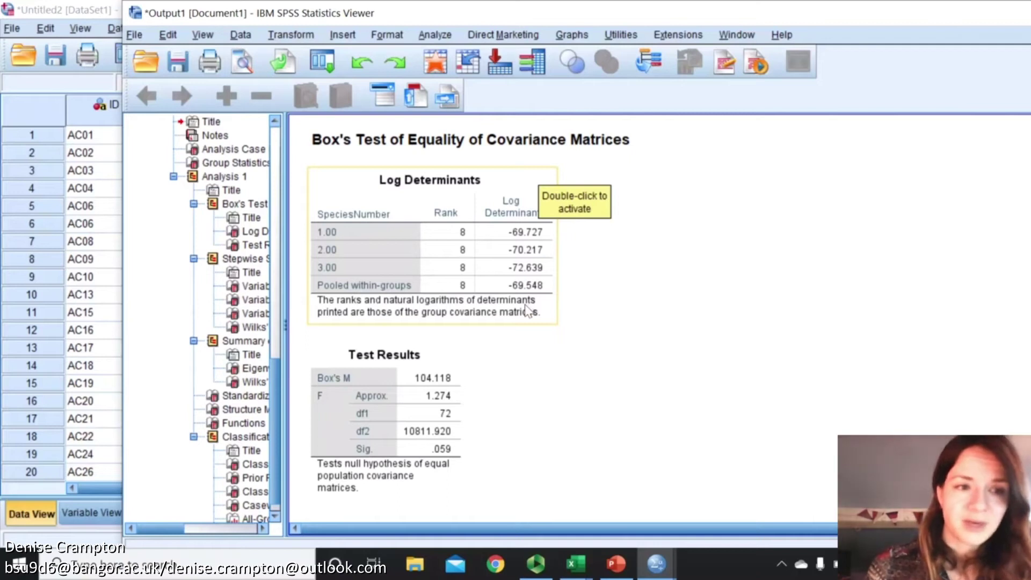
pyautogui.scroll(-3, 529, 311)
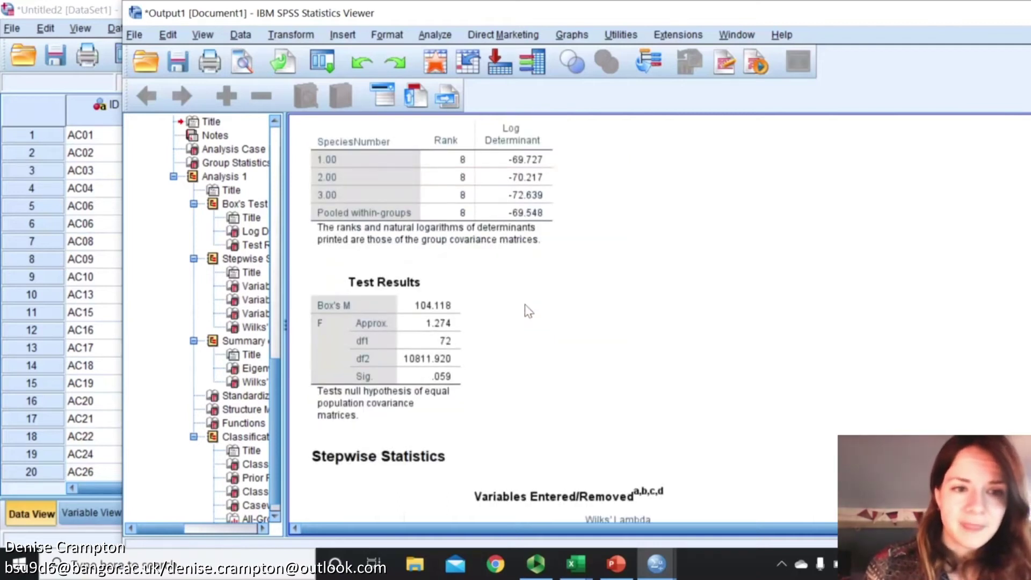
pyautogui.scroll(-10, 529, 310)
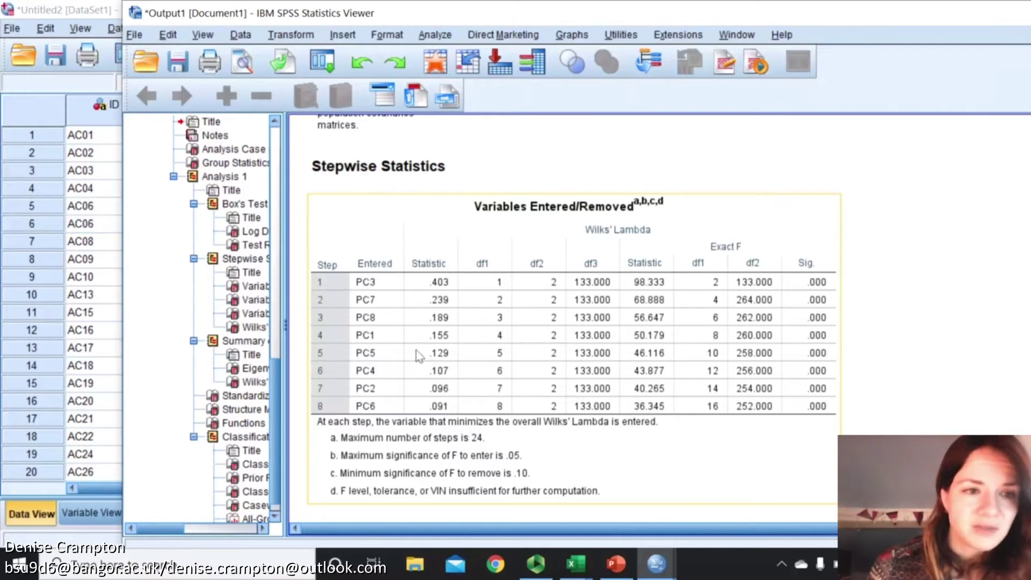
pyautogui.scroll(-3, 439, 395)
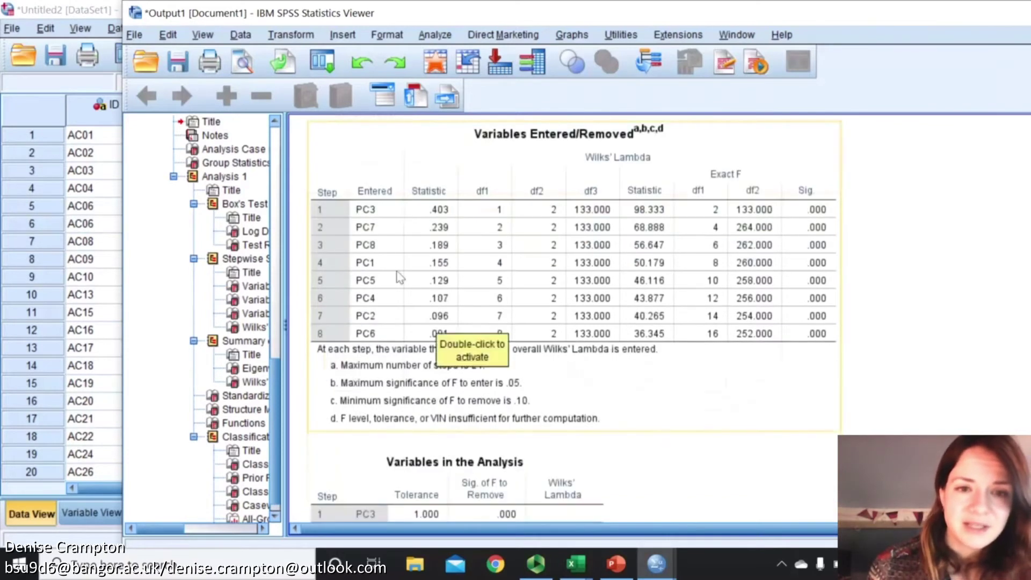
pyautogui.scroll(3, 387, 258)
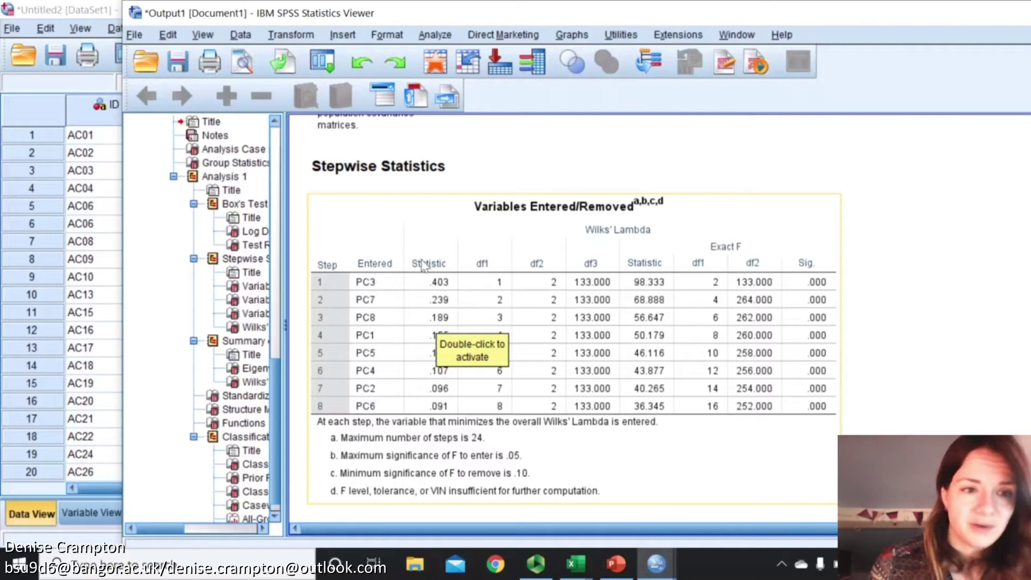
pyautogui.scroll(-5, 434, 374)
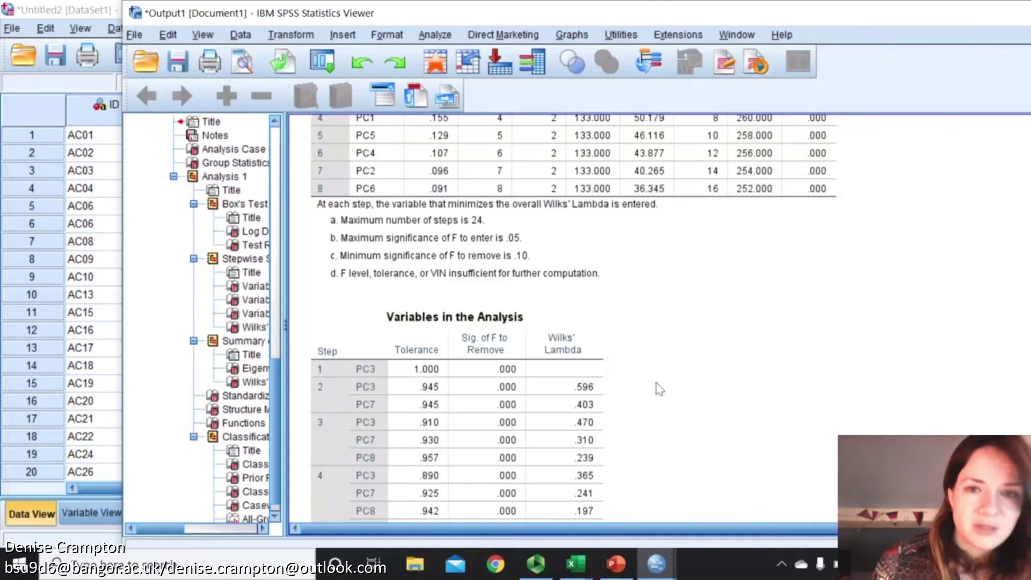
pyautogui.scroll(5, 701, 316)
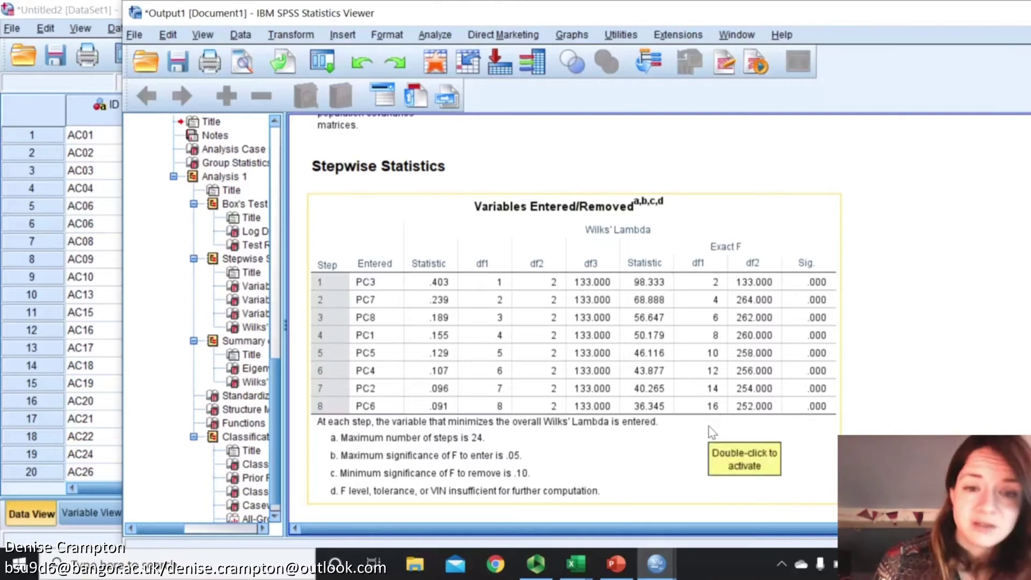
pyautogui.scroll(-8, 712, 432)
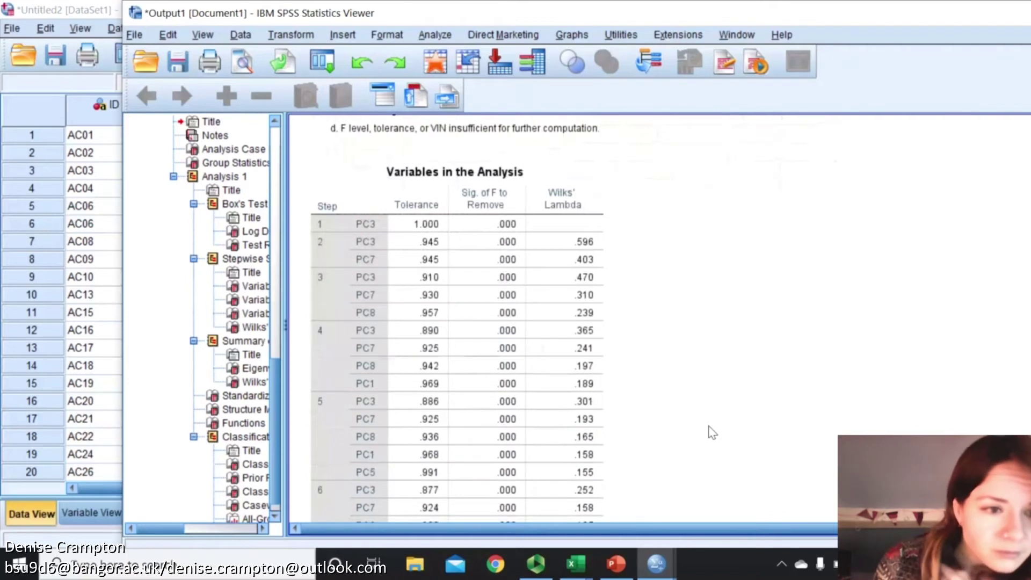
pyautogui.scroll(-12, 712, 432)
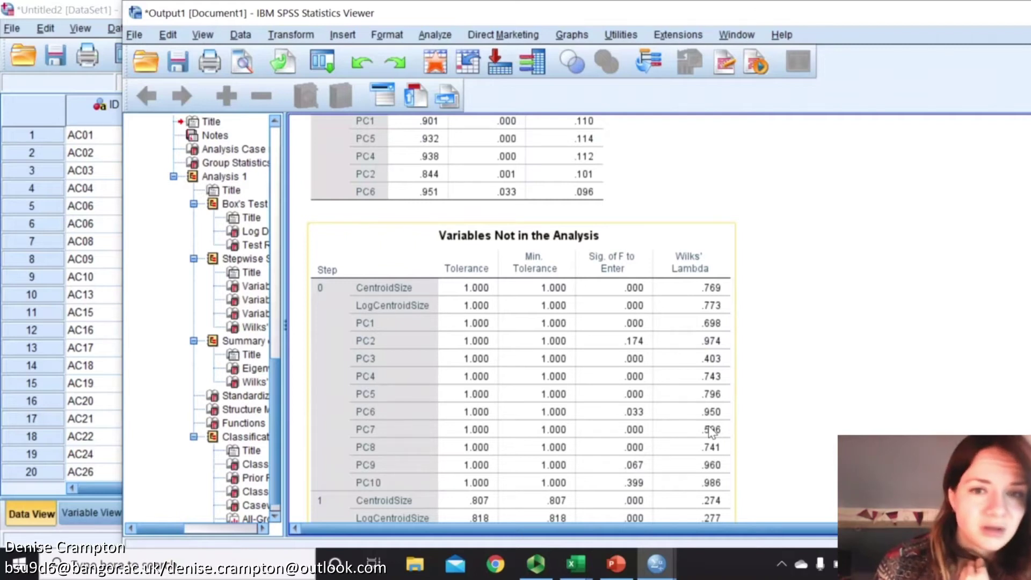
pyautogui.scroll(-15, 712, 432)
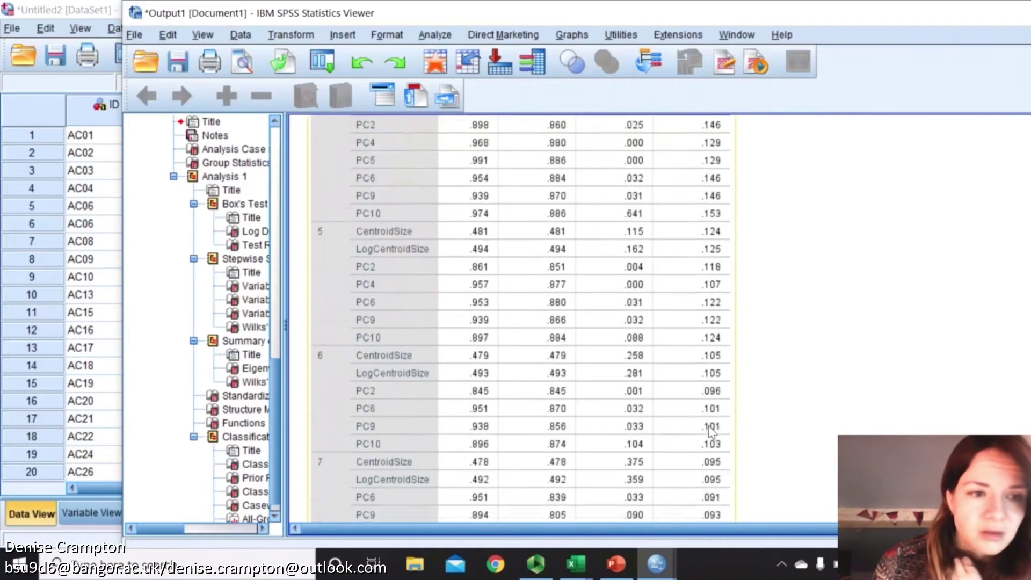
pyautogui.scroll(-12, 712, 432)
pyautogui.scroll(-15, 712, 432)
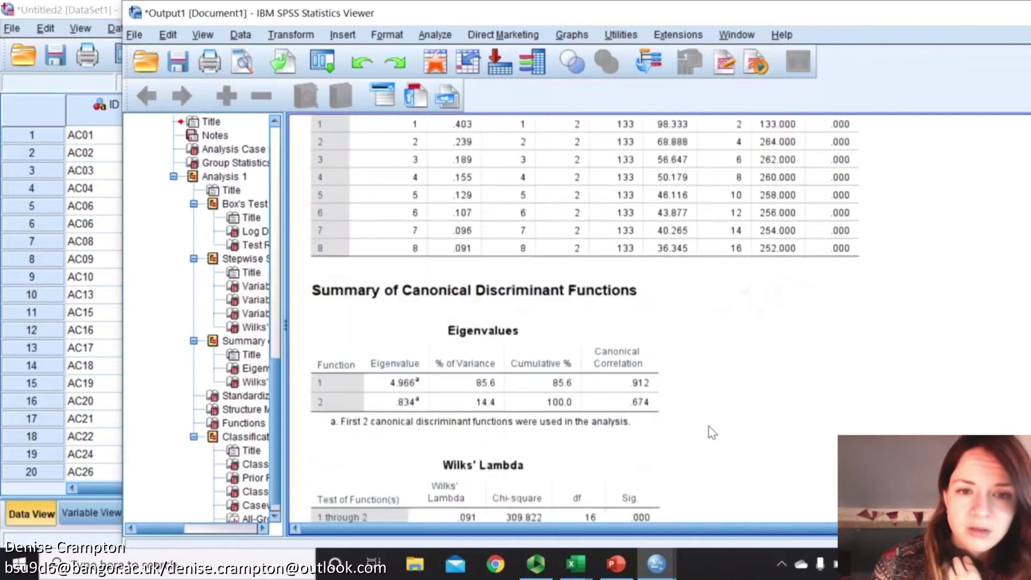
pyautogui.scroll(-15, 712, 432)
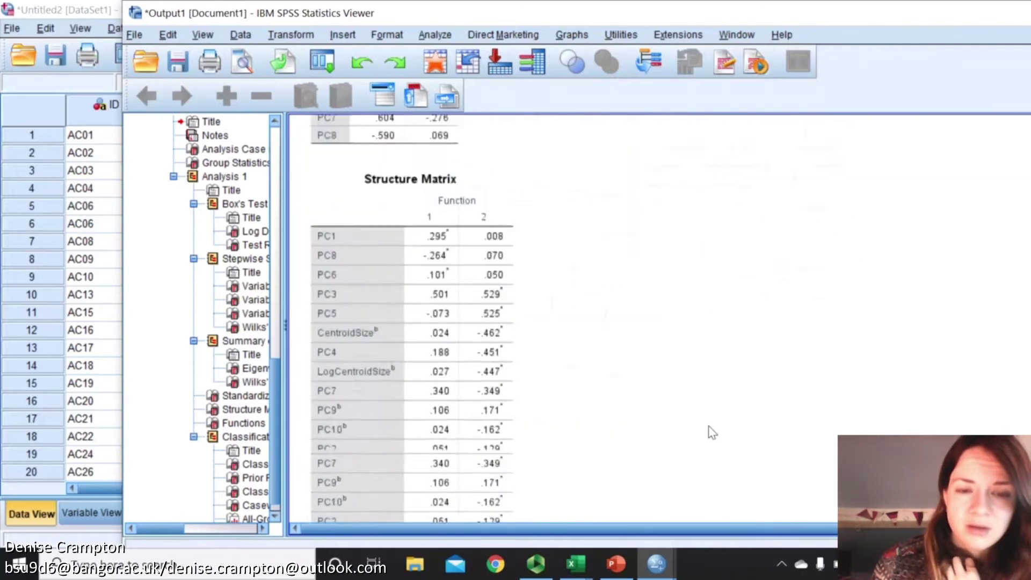
pyautogui.scroll(-5, 712, 432)
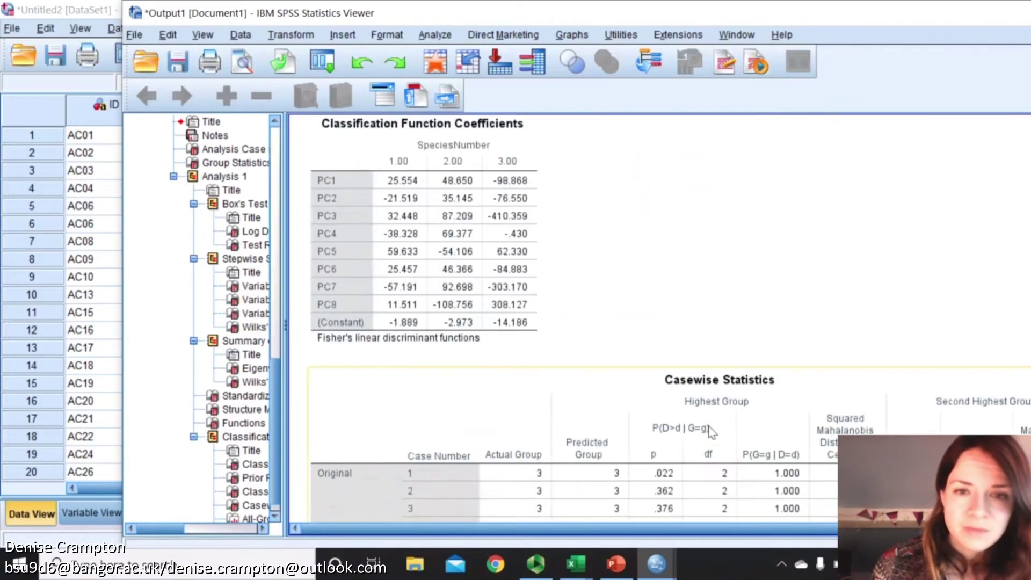
pyautogui.scroll(10, 712, 432)
pyautogui.scroll(15, 712, 432)
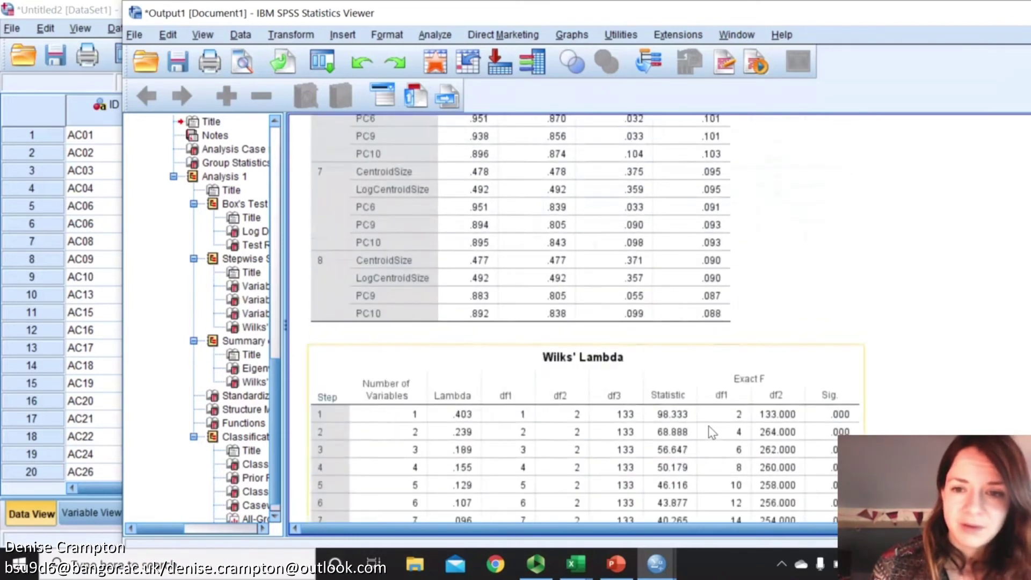
pyautogui.scroll(-5, 712, 432)
pyautogui.scroll(-3, 712, 433)
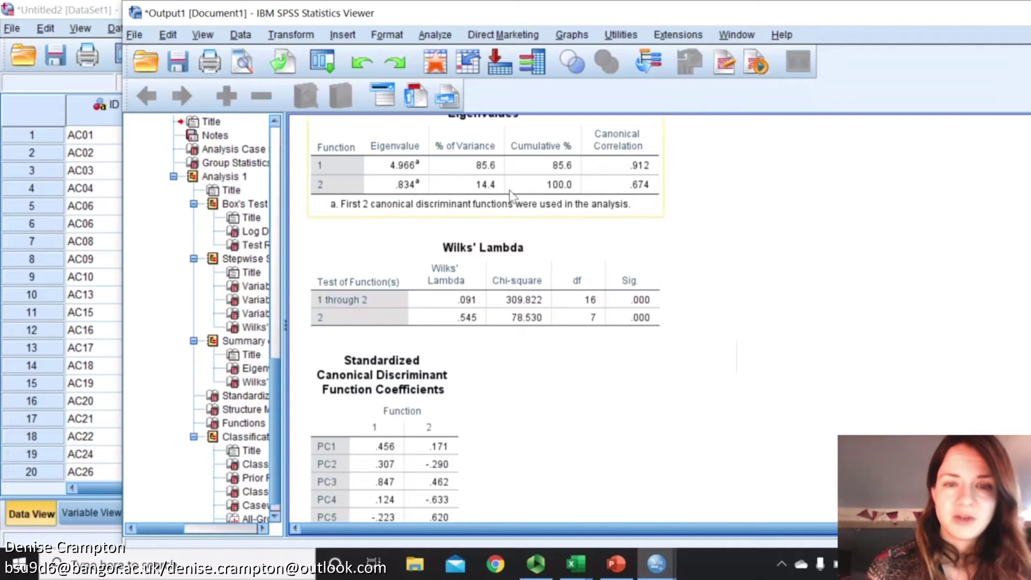
pyautogui.scroll(3, 311, 244)
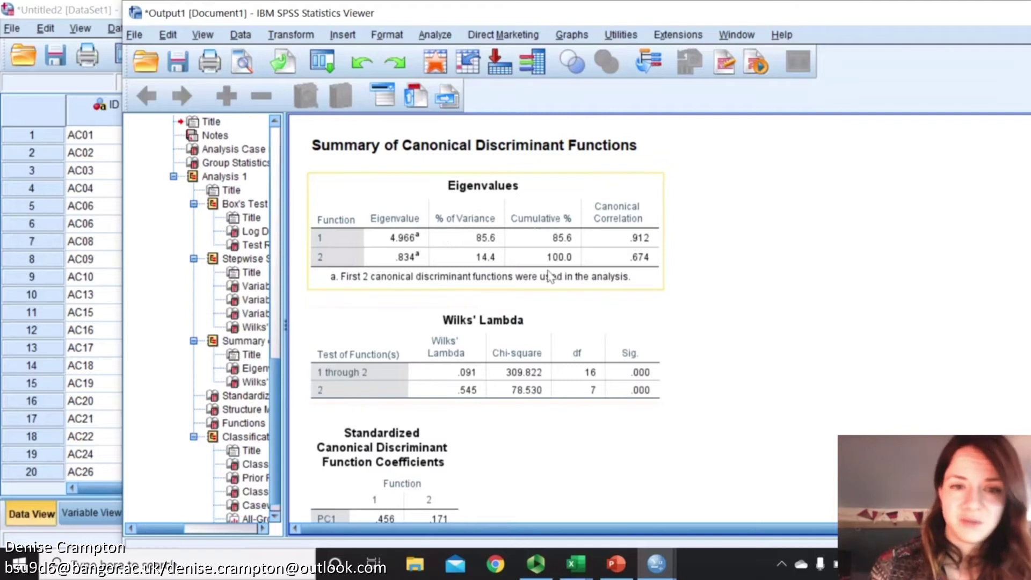
pyautogui.scroll(-20, 549, 277)
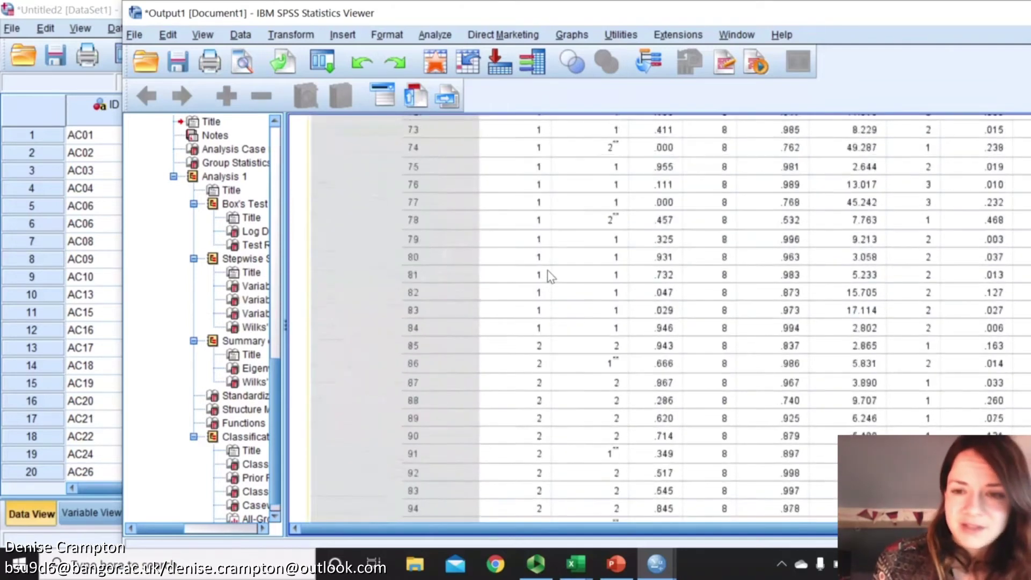
pyautogui.scroll(-15, 549, 276)
pyautogui.scroll(5, 549, 276)
pyautogui.scroll(-5, 549, 277)
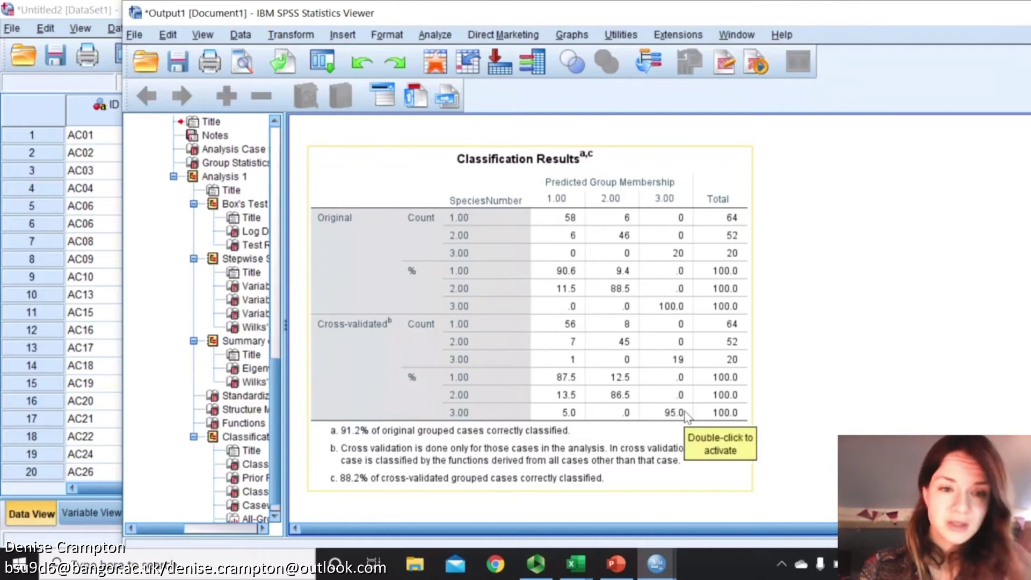
# Step: Scroll back through the output and restore the Viewer to a smaller window over the Data Editor
pyautogui.scroll(10, 687, 417)
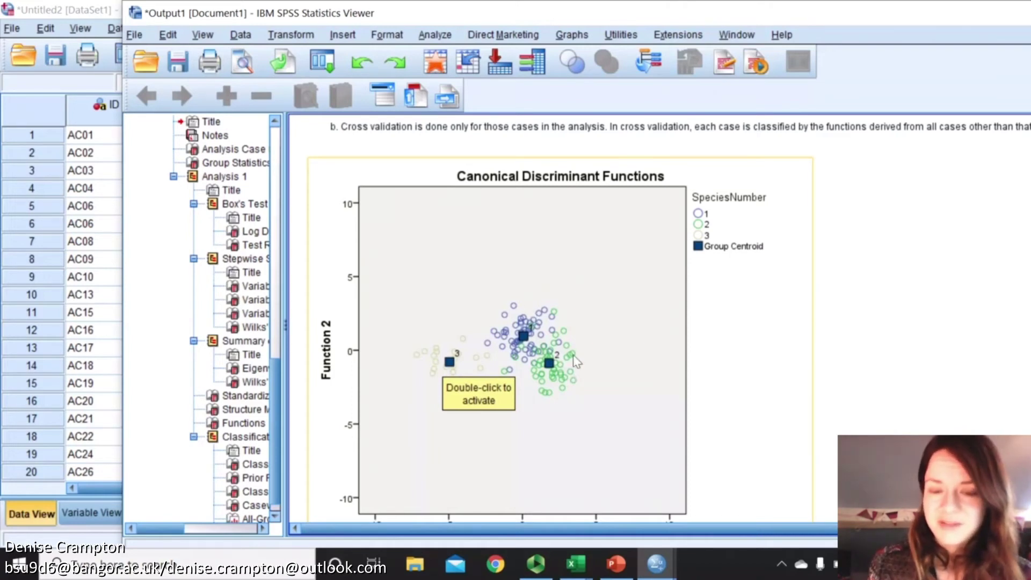
pyautogui.scroll(5, 564, 444)
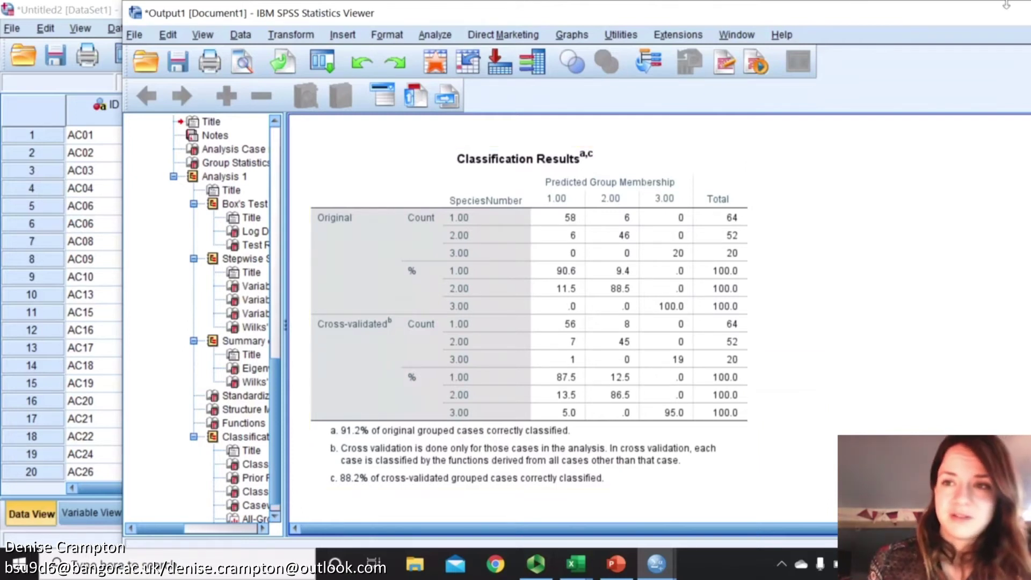
pyautogui.moveTo(1005, 4); pyautogui.dragTo(827, 74)
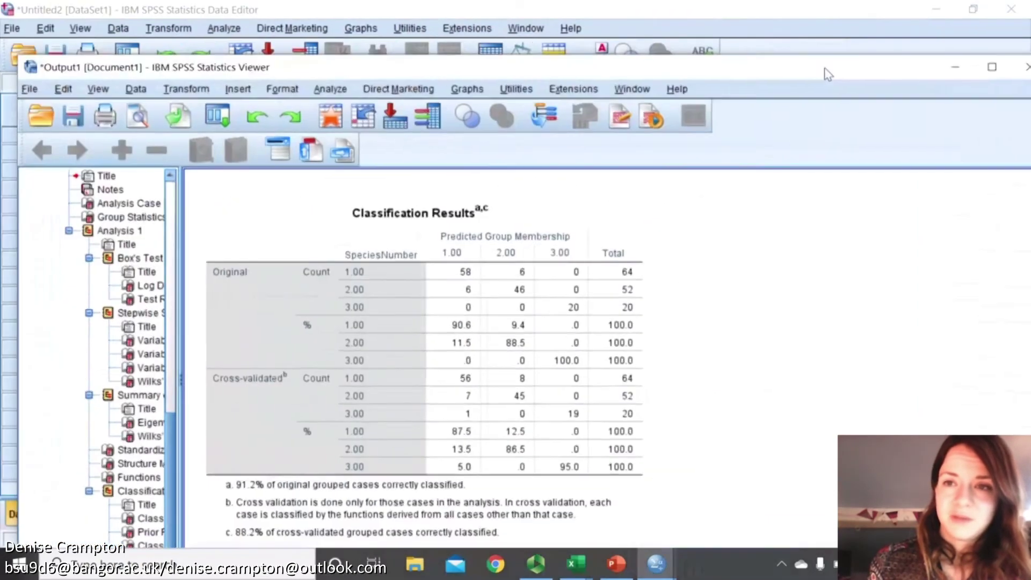
# Step: Minimize the Output Viewer and Data Editor to reveal the Excel PC scores workbook
pyautogui.click(952, 67)
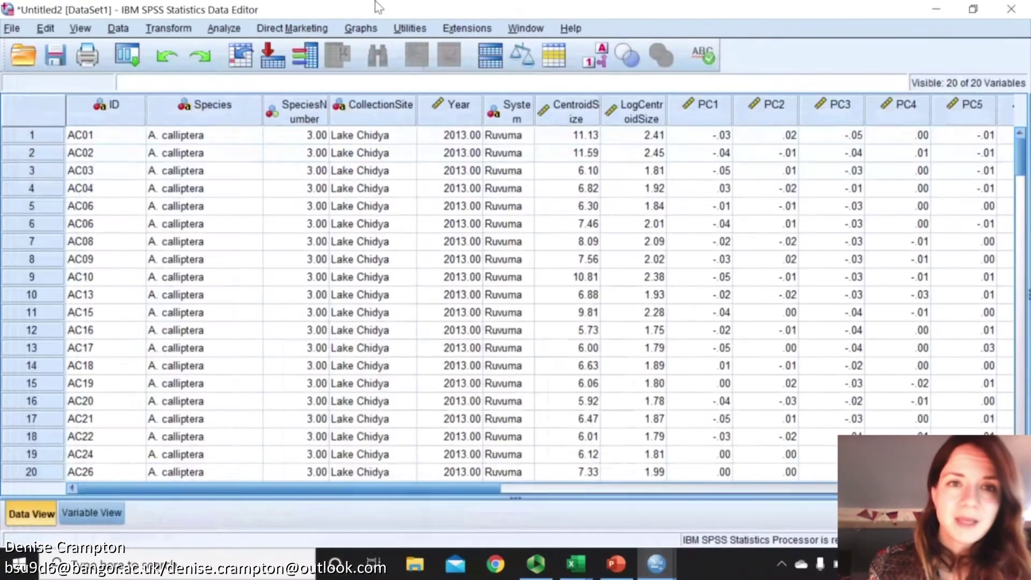
pyautogui.click(223, 30)
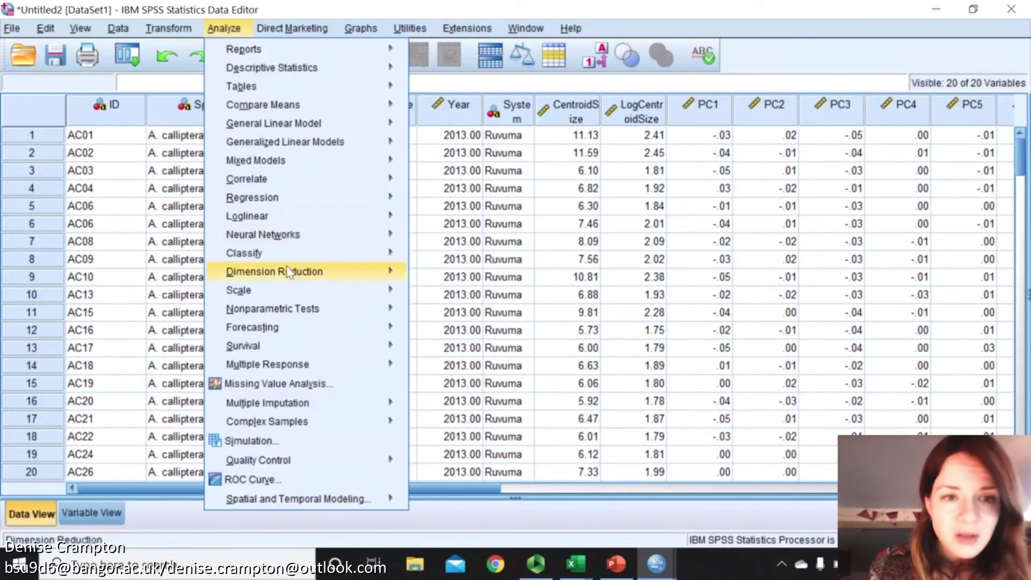
pyautogui.click(444, 361)
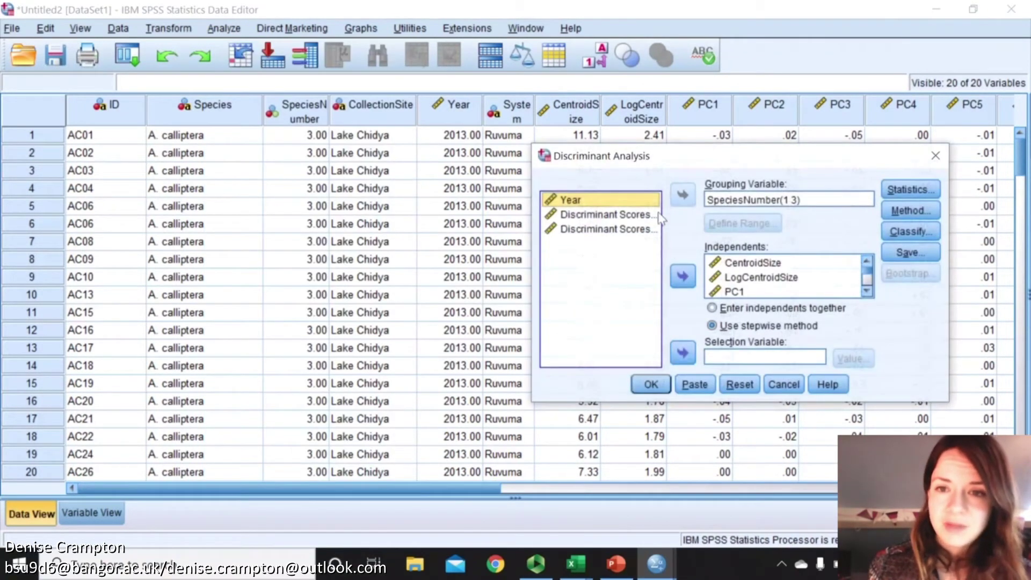
pyautogui.click(939, 157)
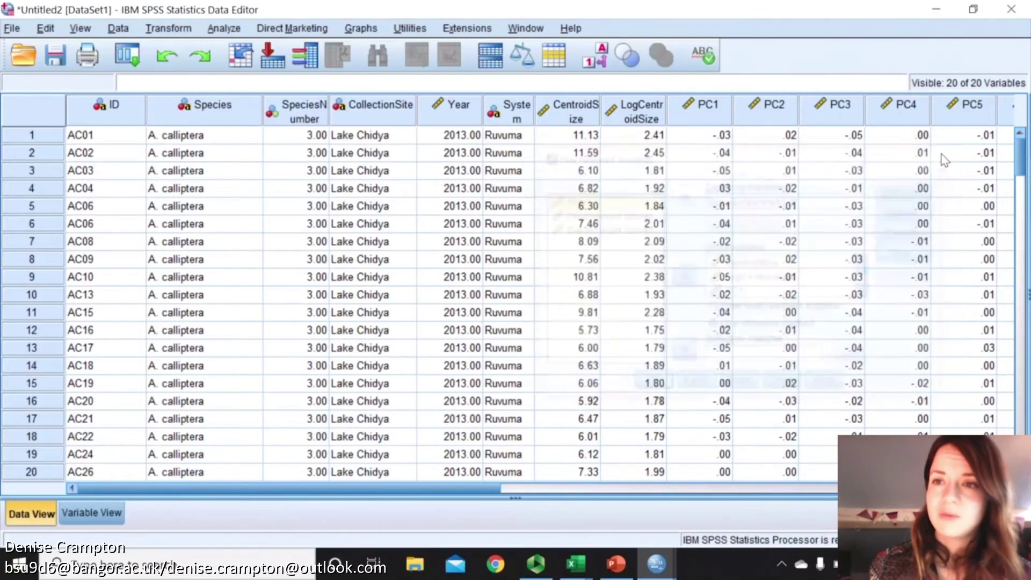
pyautogui.click(935, 7)
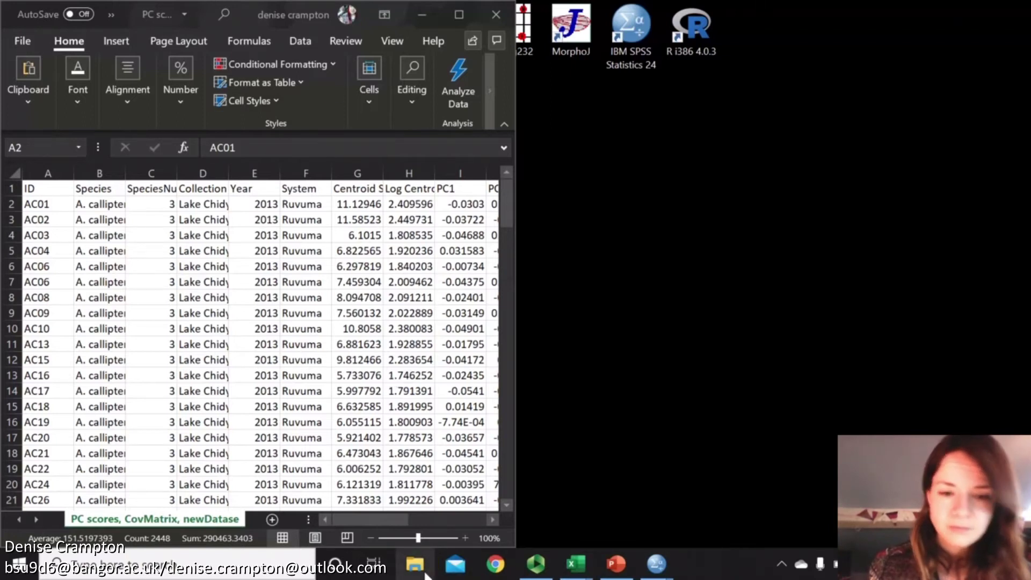
# Step: Open Example_CM from the BSX-3070_GM Tutorial\Part 5_ SPSS folder in File Explorer
pyautogui.click(415, 564)
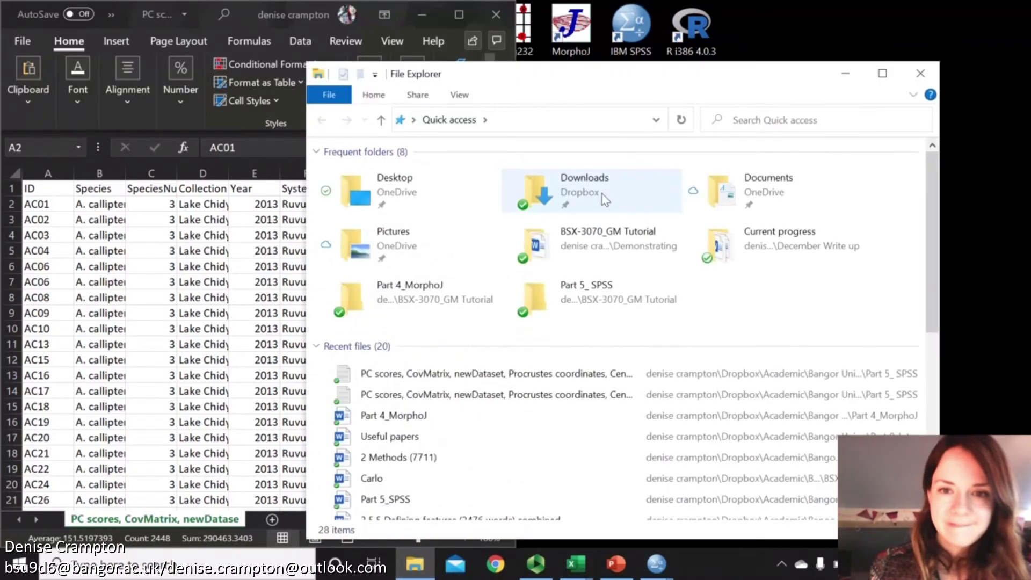
pyautogui.doubleClick(537, 241)
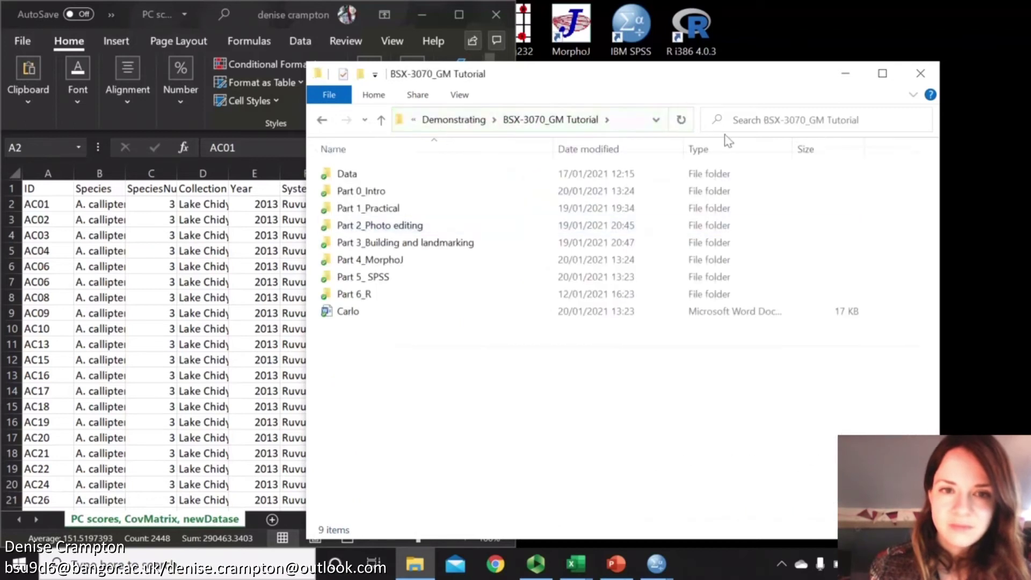
pyautogui.doubleClick(376, 276)
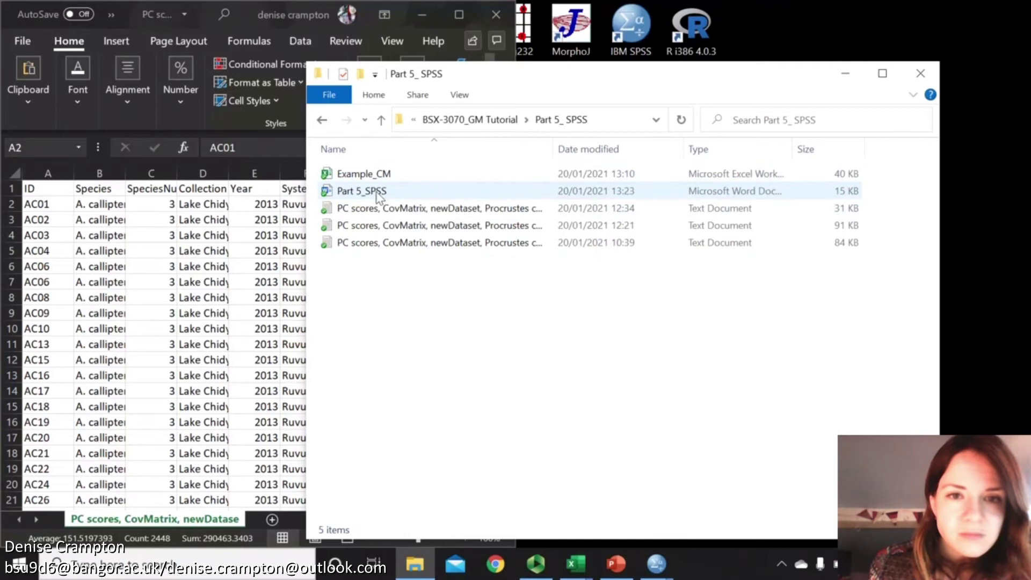
pyautogui.click(385, 175)
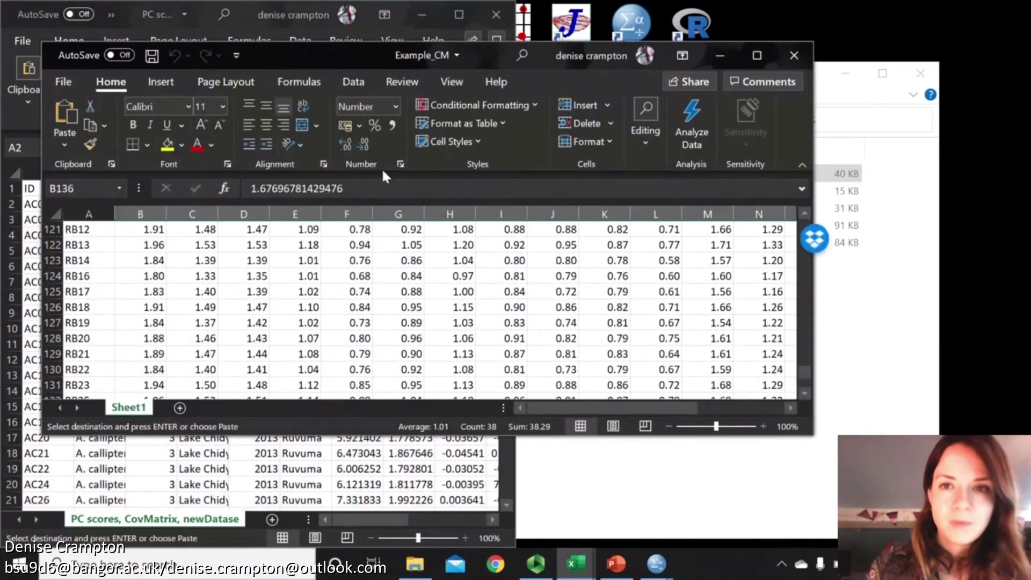
# Step: Copy the measurement values in B2:T137 of Example_CM, then minimize that workbook
pyautogui.doubleClick(355, 55)
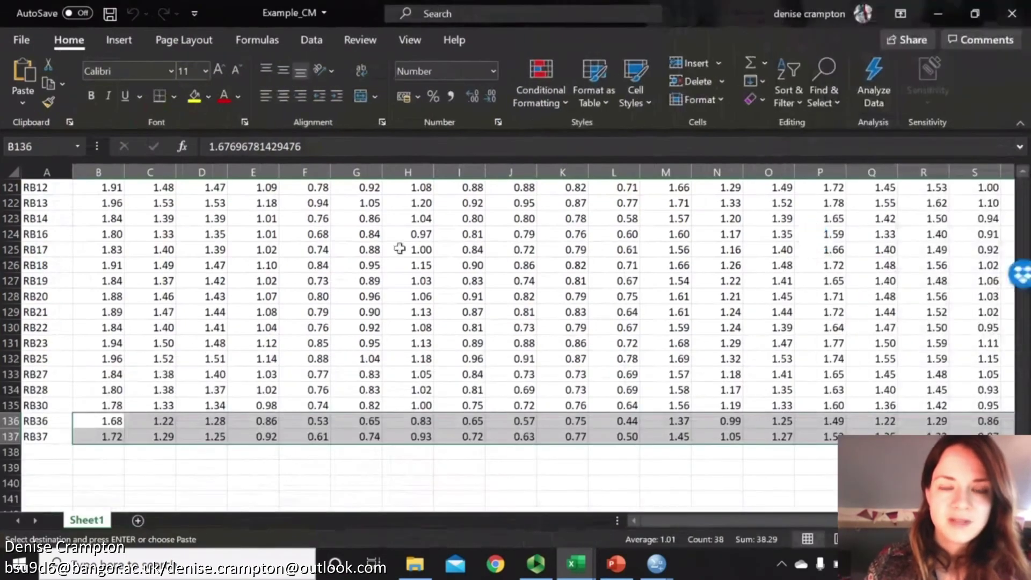
pyautogui.scroll(20, 400, 248)
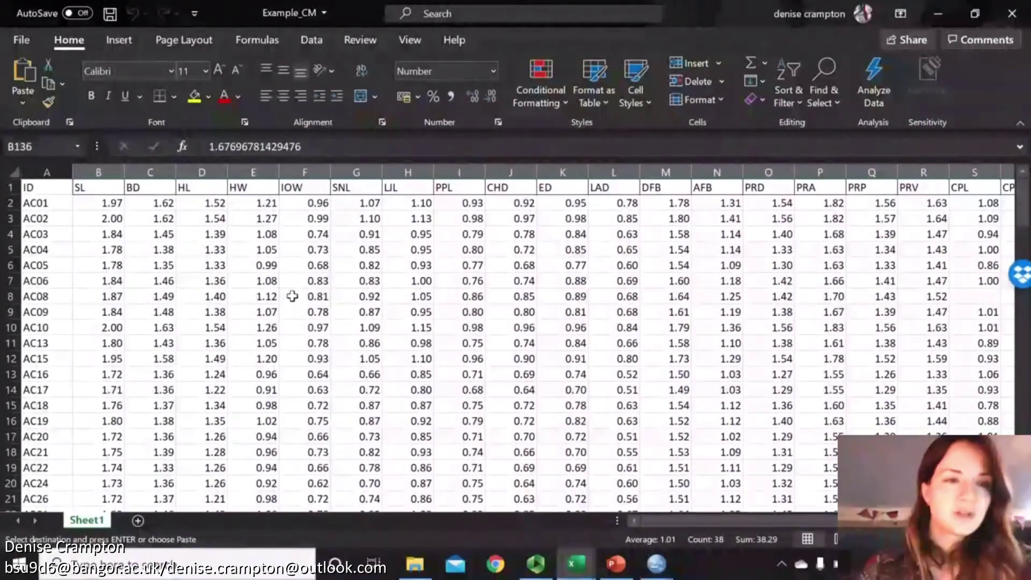
pyautogui.moveTo(106, 203); pyautogui.dragTo(934, 486)
pyautogui.hotkey('ctrl', 'c')
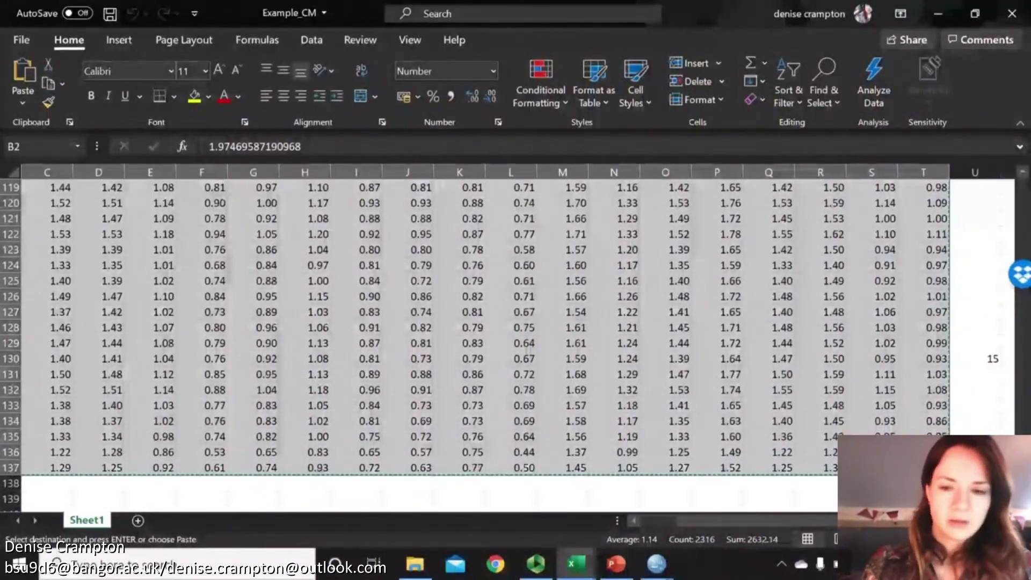
pyautogui.click(937, 9)
# Step: Paste the copied Example_CM measurements as new columns from VAR00019 and list the variable definitions
pyautogui.moveTo(656, 564)
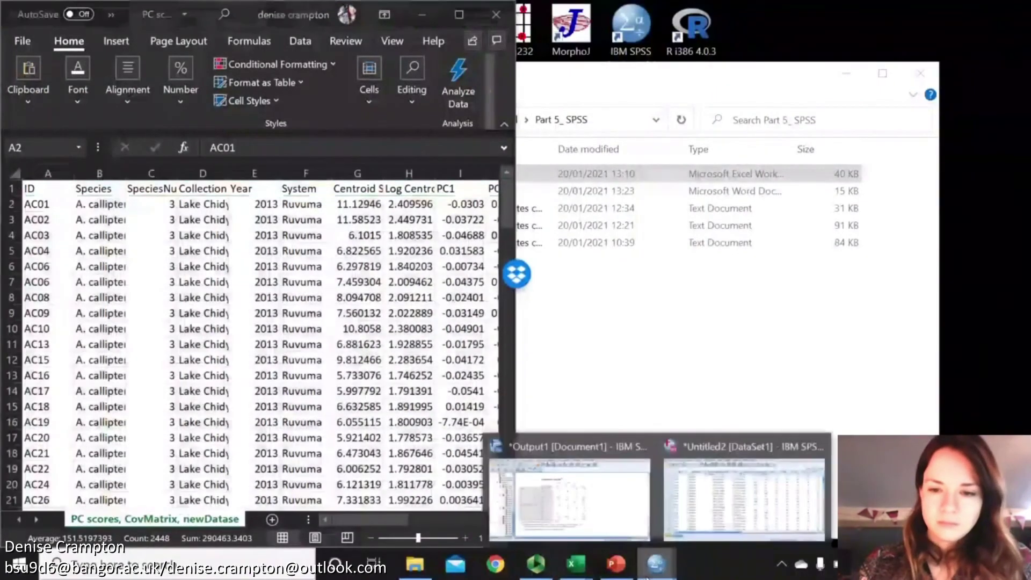
pyautogui.click(716, 505)
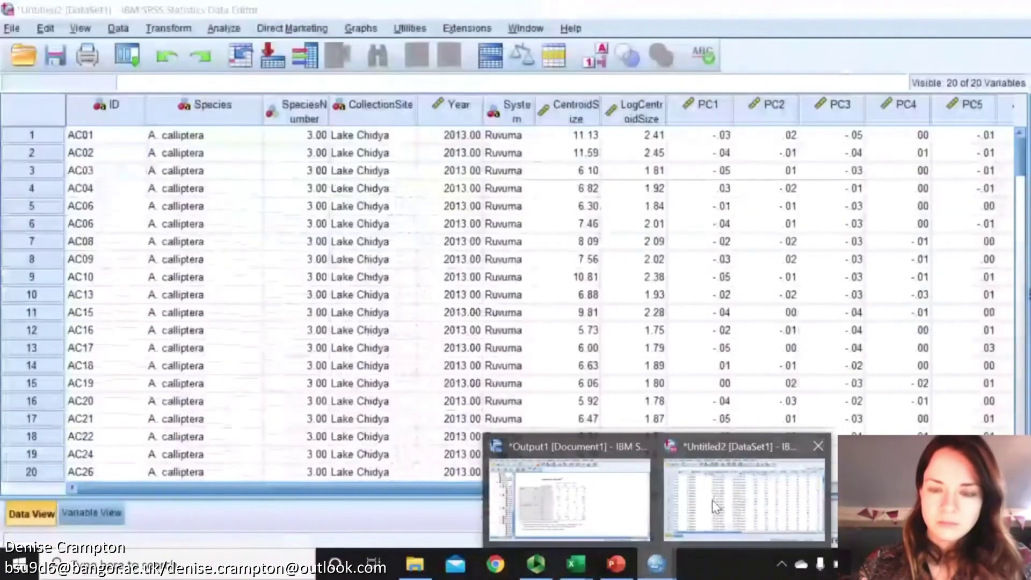
pyautogui.click(694, 263)
pyautogui.moveTo(444, 499); pyautogui.dragTo(768, 503)
pyautogui.click(852, 175)
pyautogui.click(844, 139)
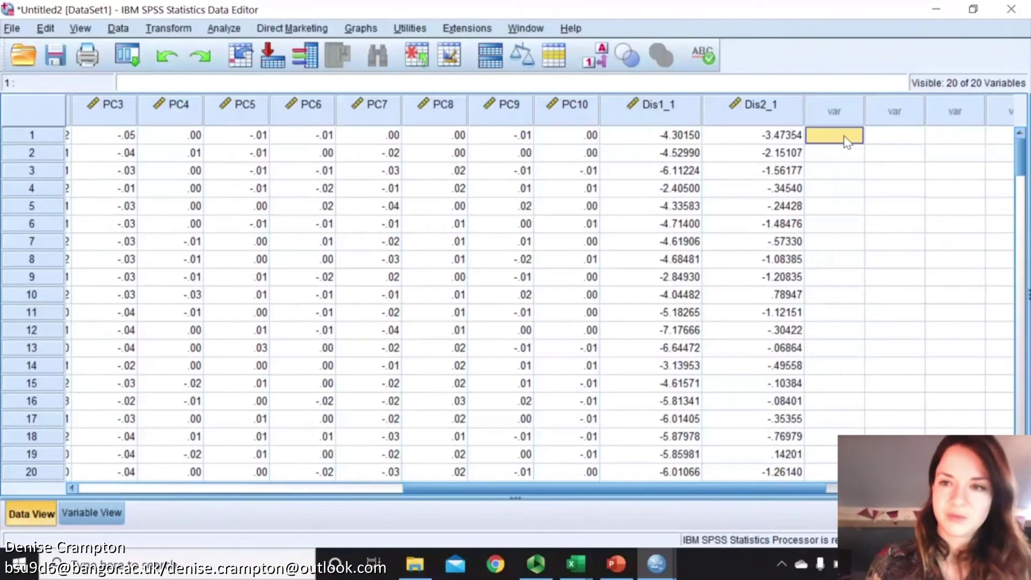
pyautogui.hotkey('ctrl', 'v')
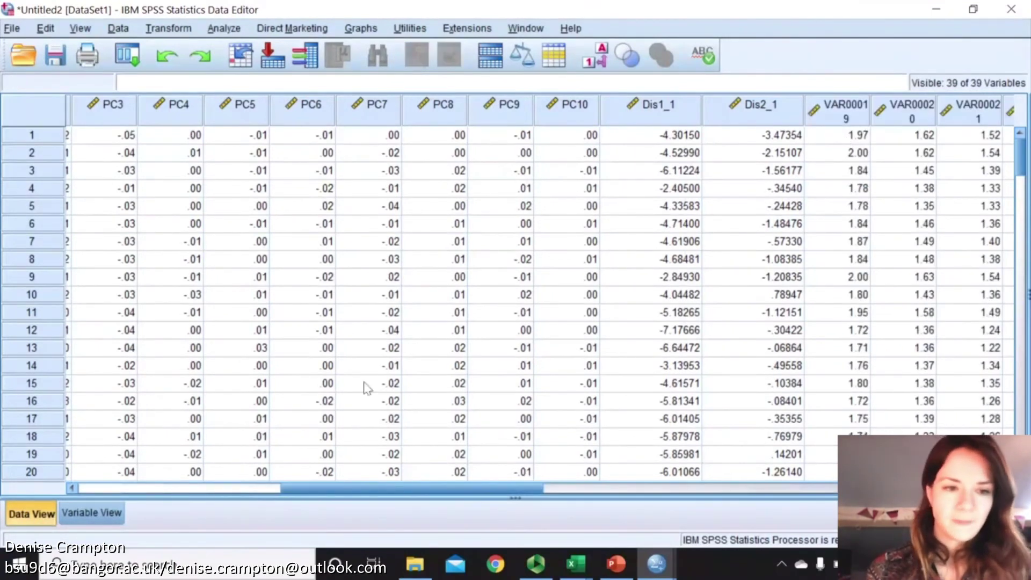
pyautogui.click(91, 513)
pyautogui.doubleClick(330, 8)
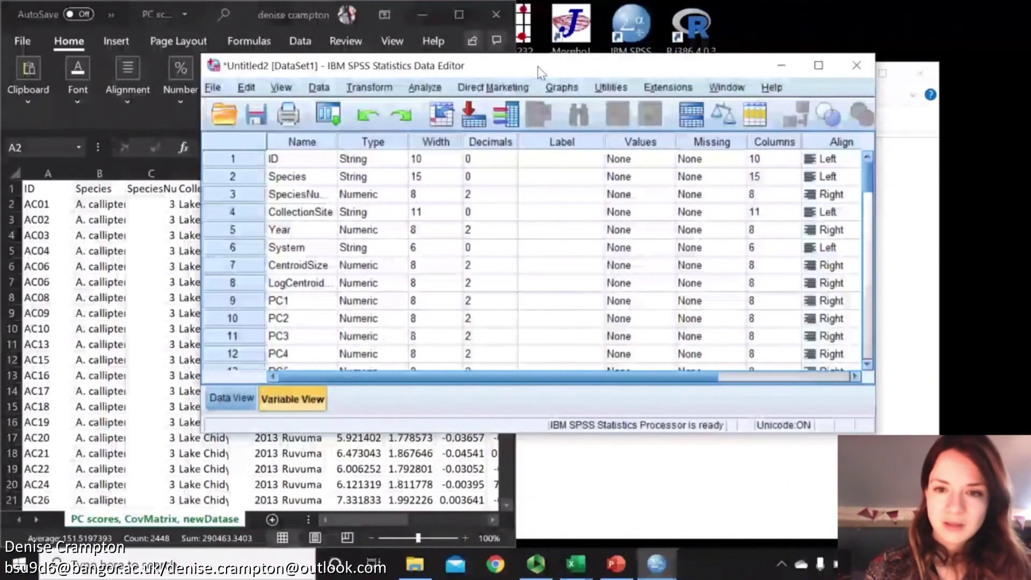
# Step: Name variables 21–29 SL, BD, HL, HW, IOW, LJL, PPL, CHD and ED
pyautogui.moveTo(537, 66); pyautogui.dragTo(1030, 70)
pyautogui.write('SI')
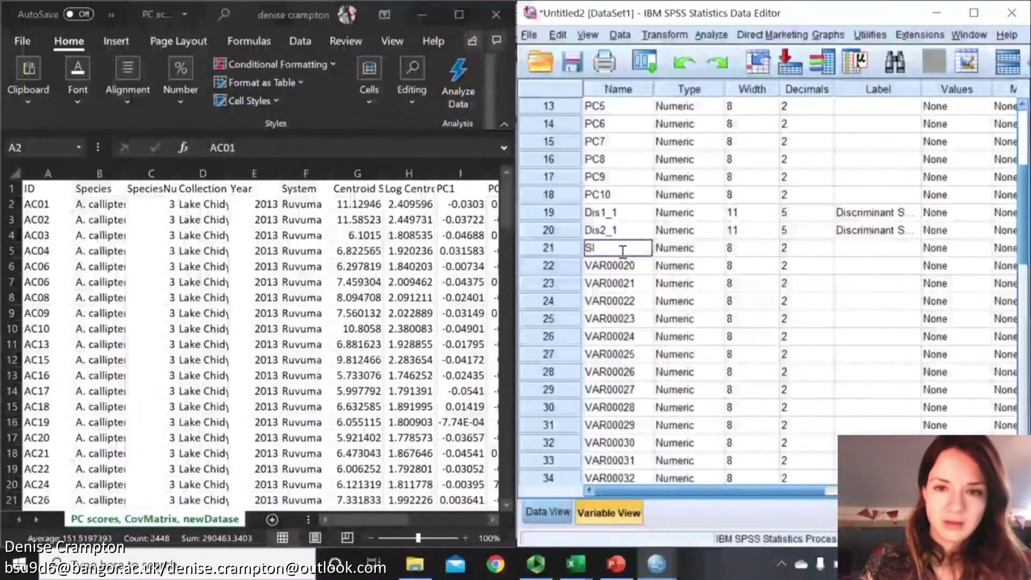
pyautogui.write('L')
pyautogui.press('Return')
pyautogui.write('BD')
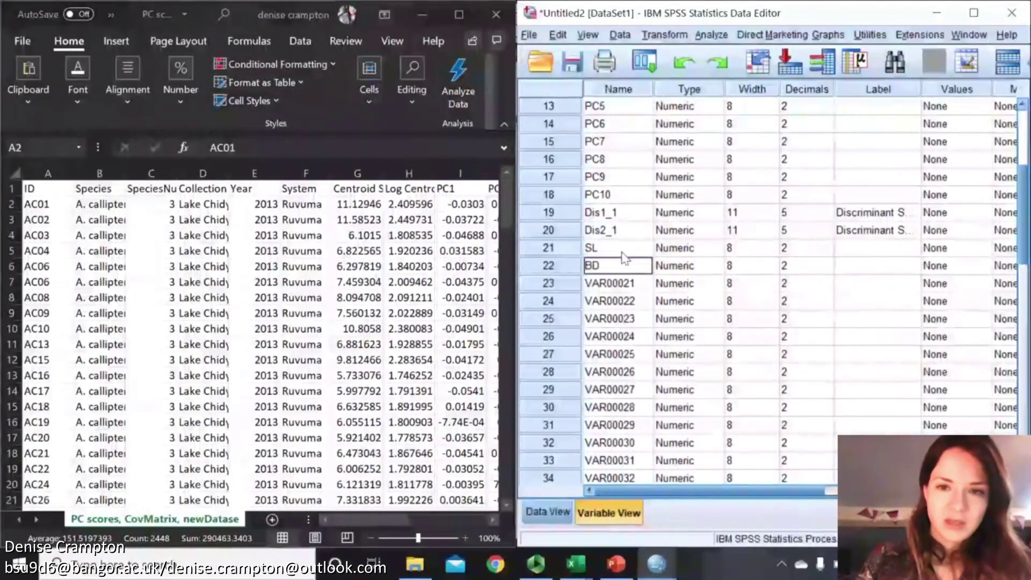
pyautogui.press('Return')
pyautogui.write('HL')
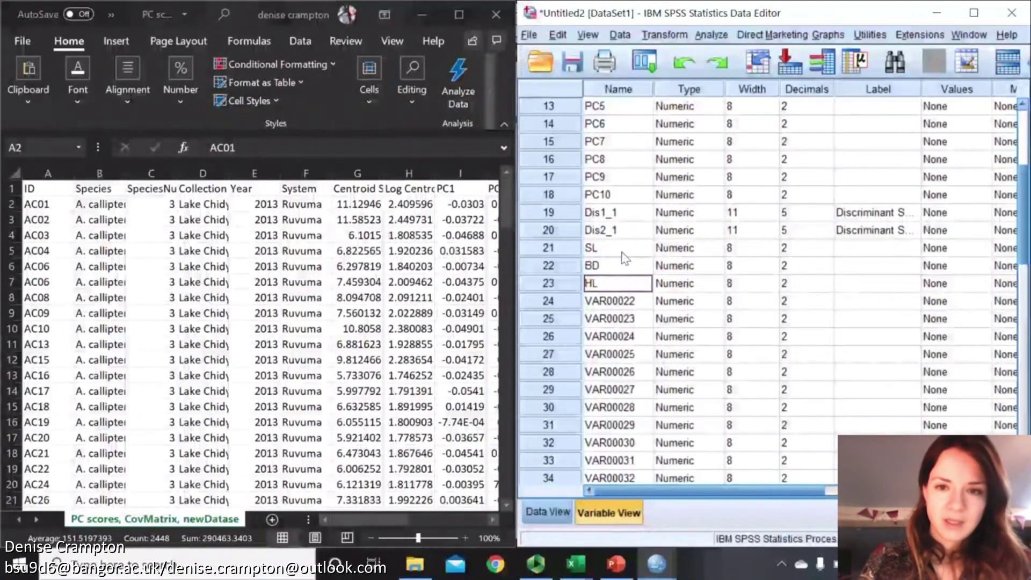
pyautogui.press('Return')
pyautogui.write('IO')
pyautogui.press('BackSpace')
pyautogui.press('BackSpace')
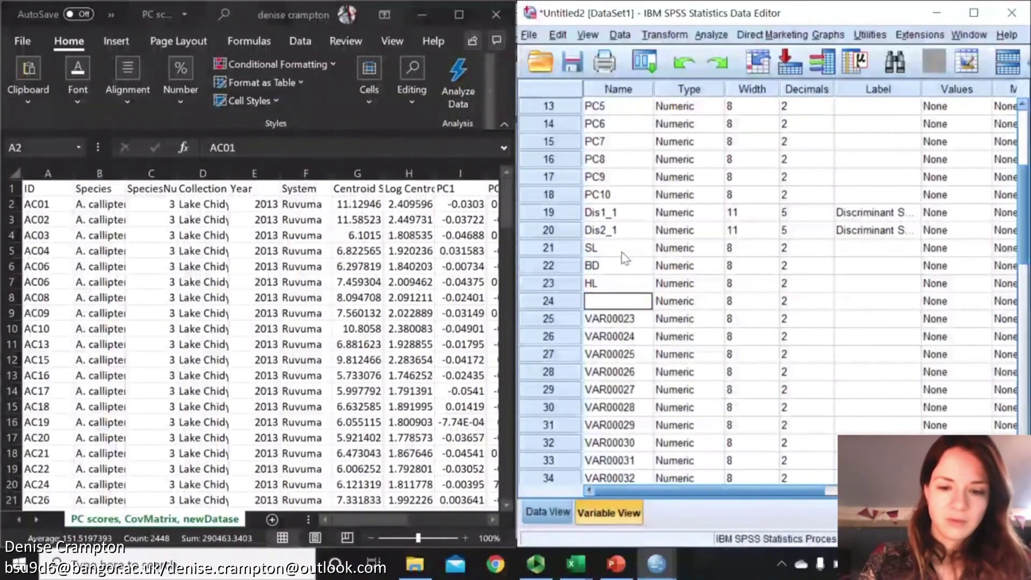
pyautogui.write('HW')
pyautogui.press('Return')
pyautogui.write('IOW')
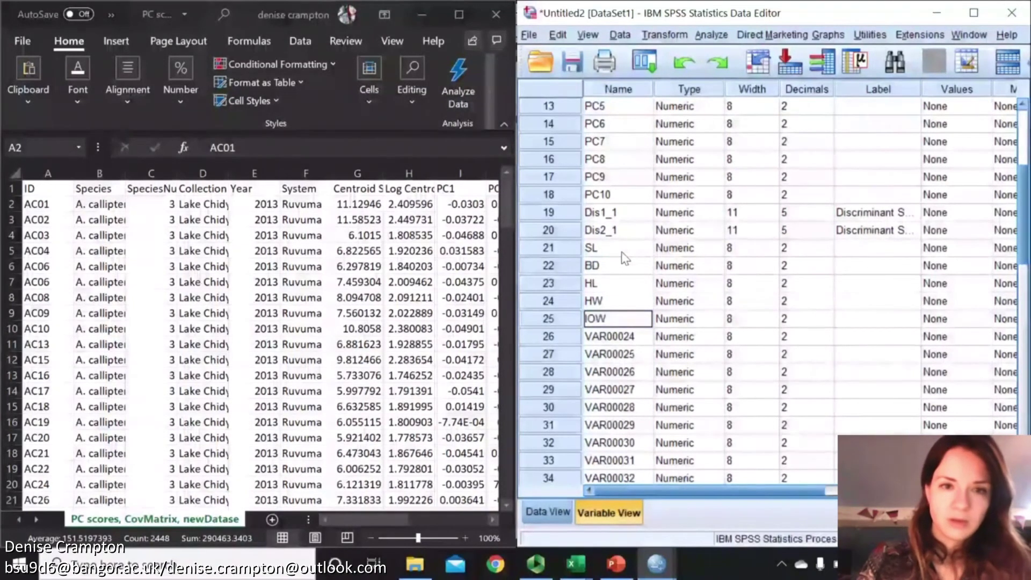
pyautogui.press('Return')
pyautogui.write('LJL')
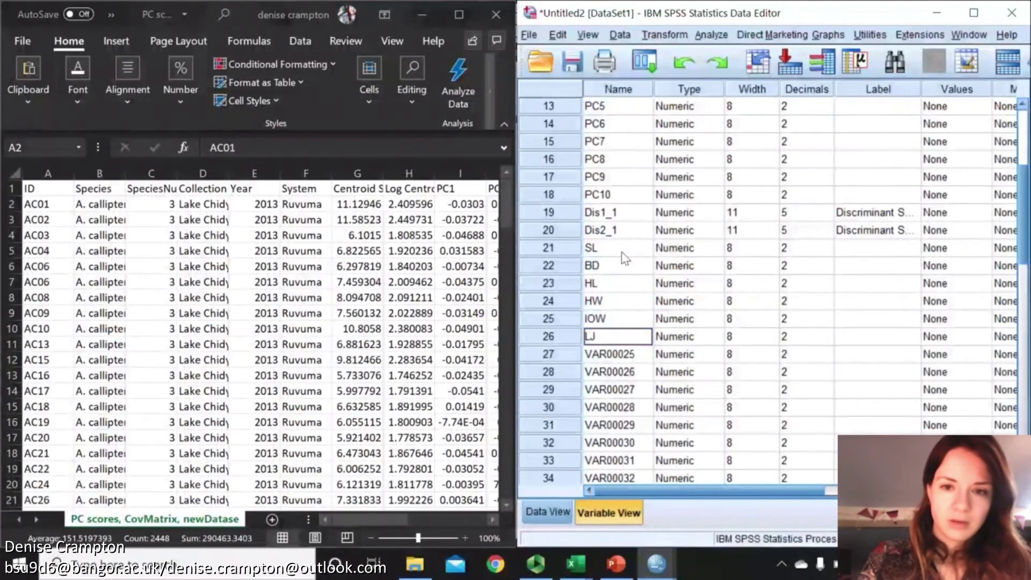
pyautogui.press('Return')
pyautogui.write('PPLCH')
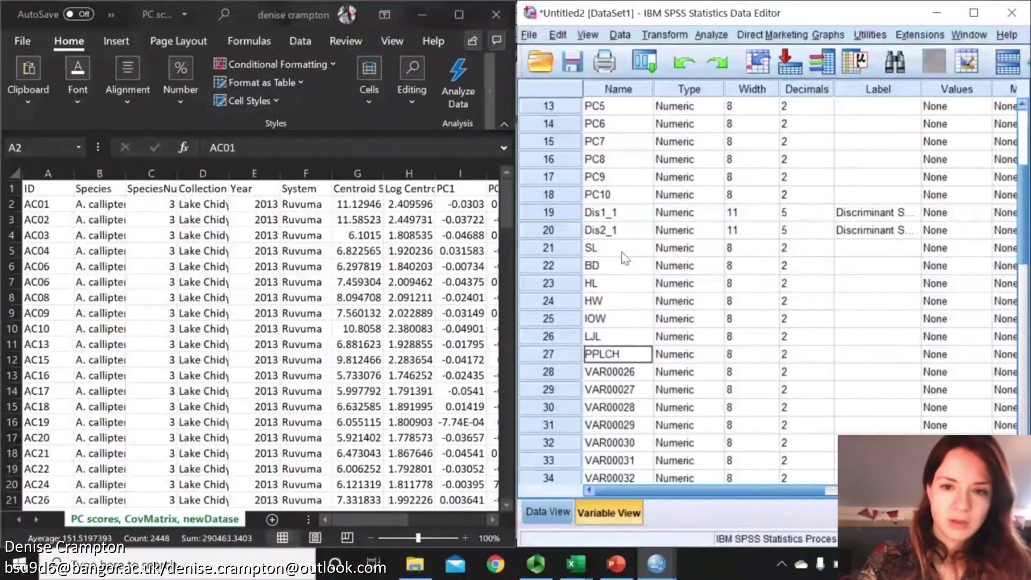
pyautogui.press('Return')
pyautogui.write('CHD')
pyautogui.press('Return')
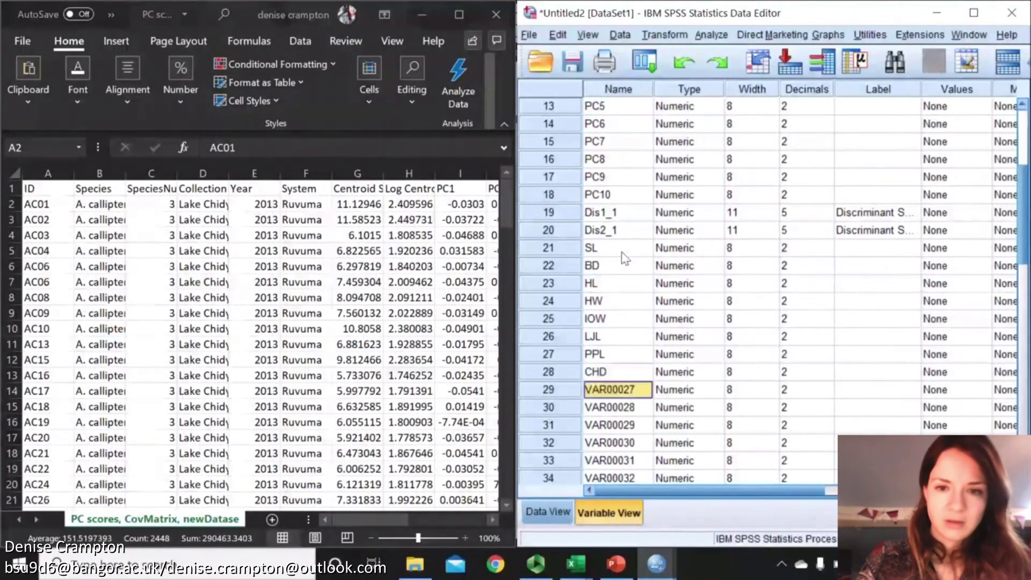
pyautogui.write('ED')
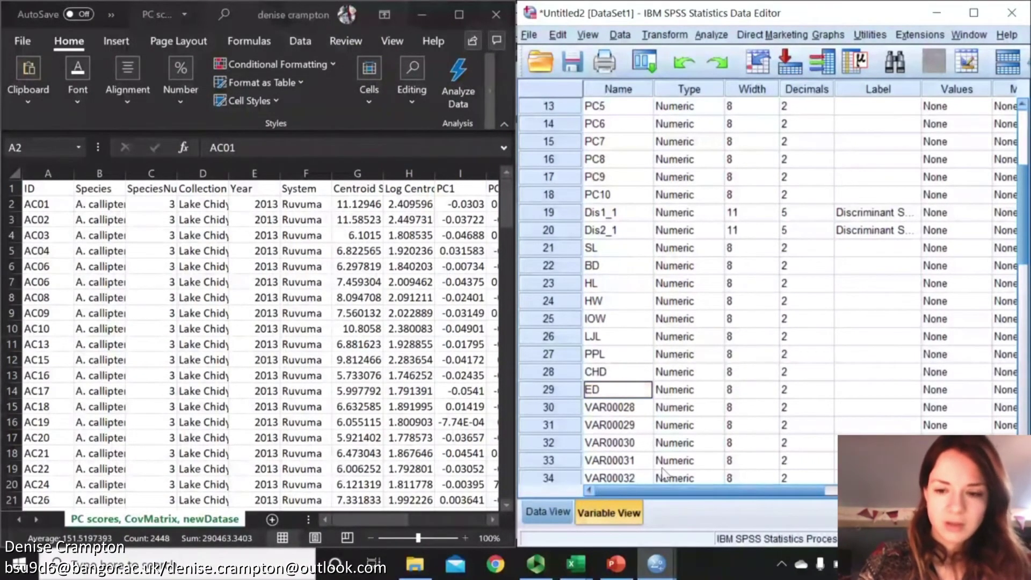
pyautogui.press('Return')
# Step: Name variables 30–39 LAD, DFB, AFB, PRD, PRA, PRP, PRV, CPL and CPD
pyautogui.write('LAD')
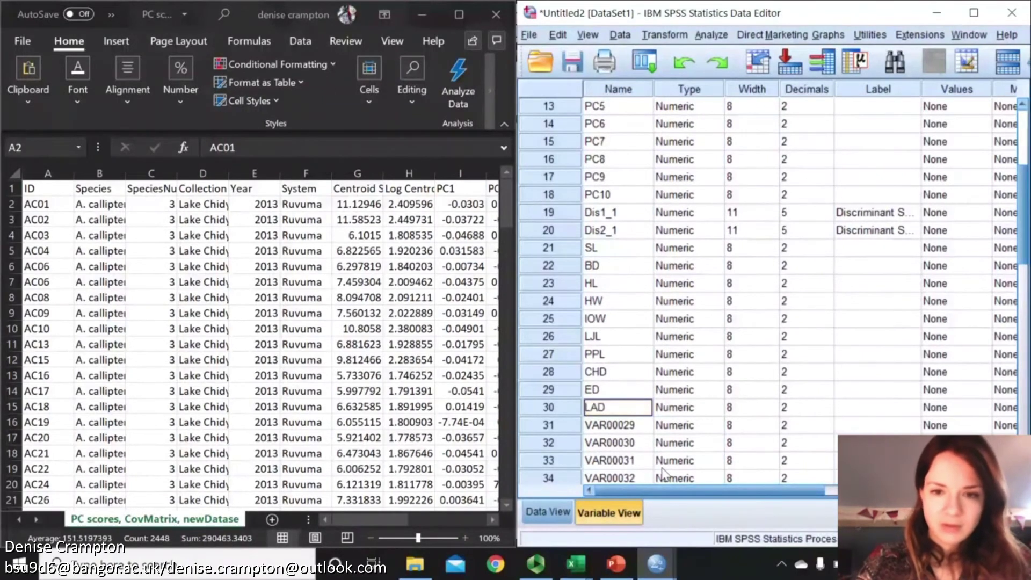
pyautogui.press('Return')
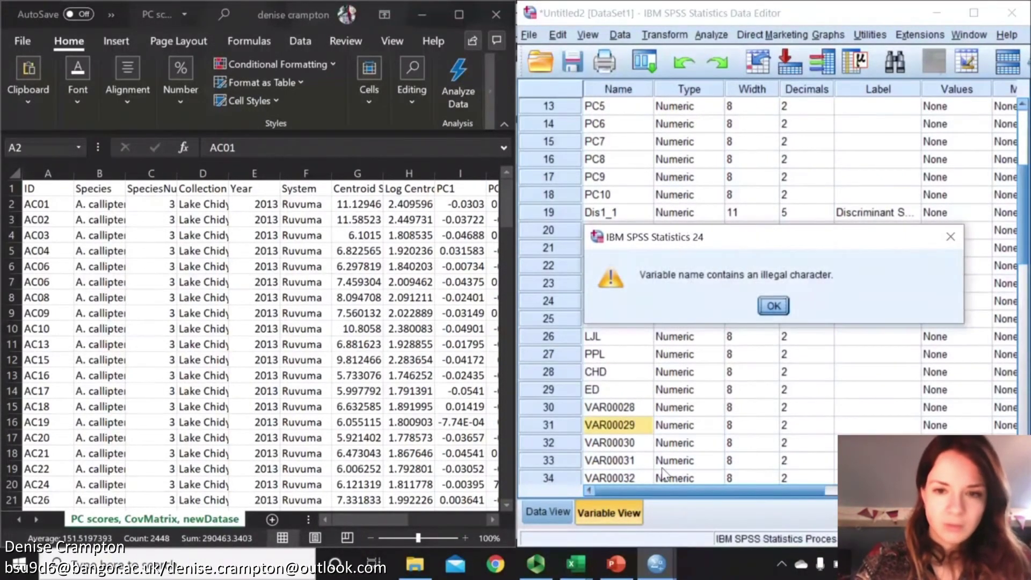
pyautogui.press('Return')
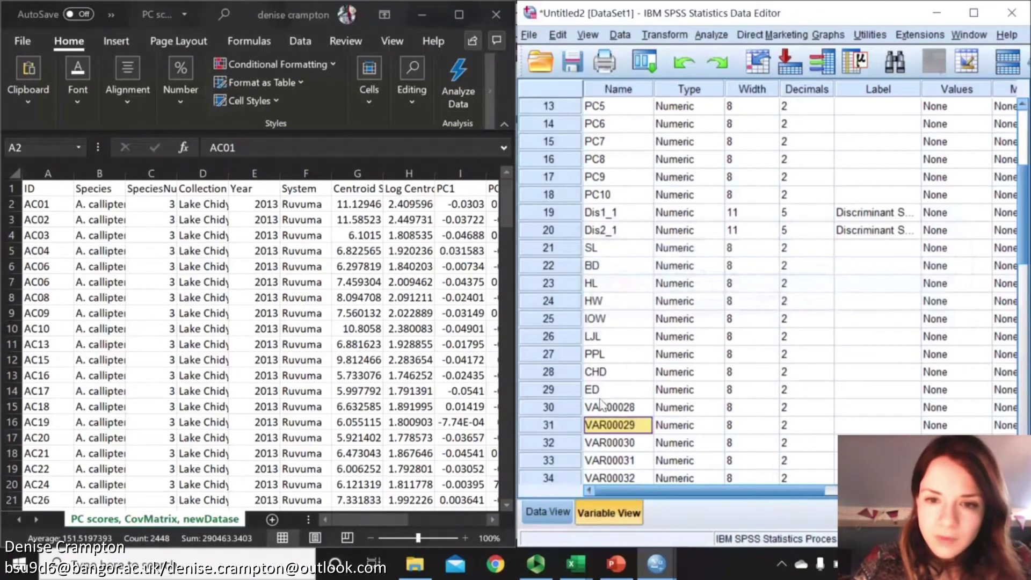
pyautogui.click(601, 407)
pyautogui.write('LAD')
pyautogui.press('Return')
pyautogui.write('DFB')
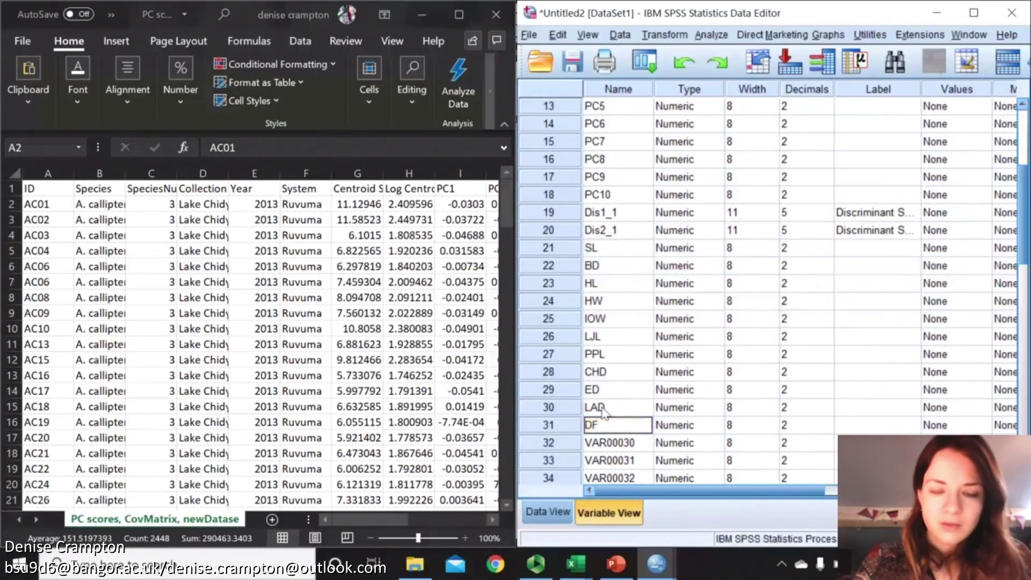
pyautogui.press('Return')
pyautogui.write('AFB')
pyautogui.press('Return')
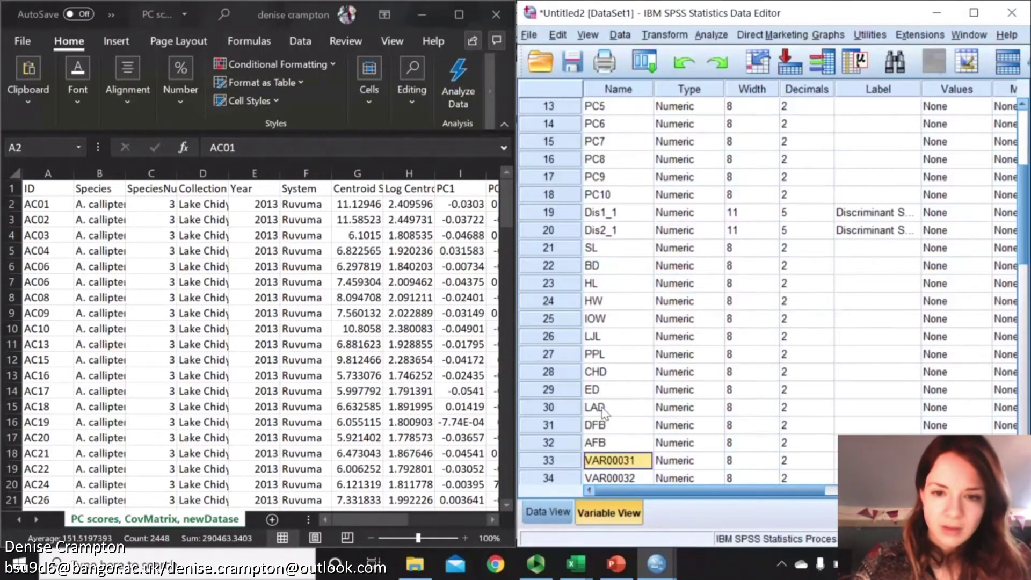
pyautogui.write('PRD')
pyautogui.press('Return')
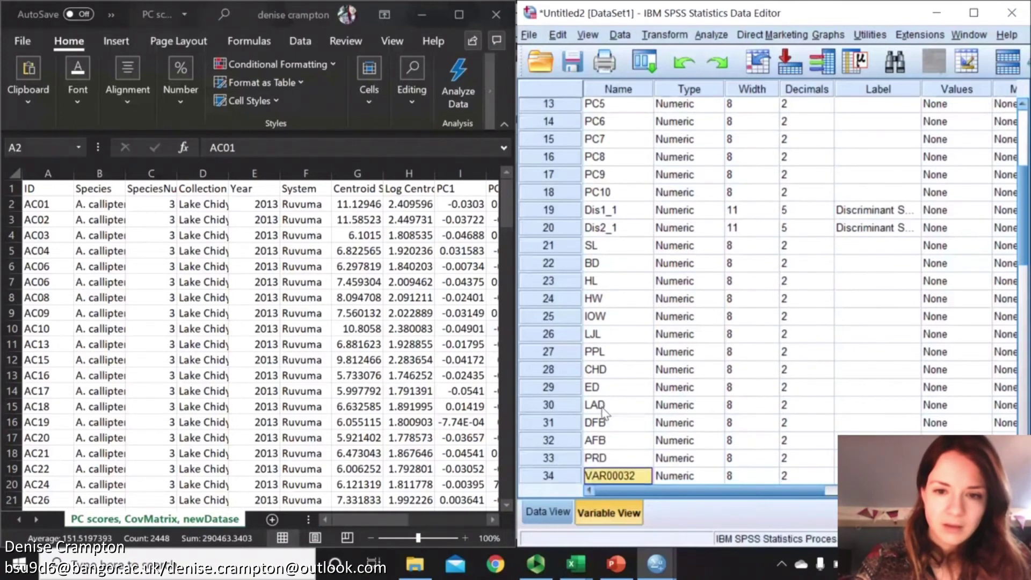
pyautogui.write('PRA')
pyautogui.press('Return')
pyautogui.write('PRP')
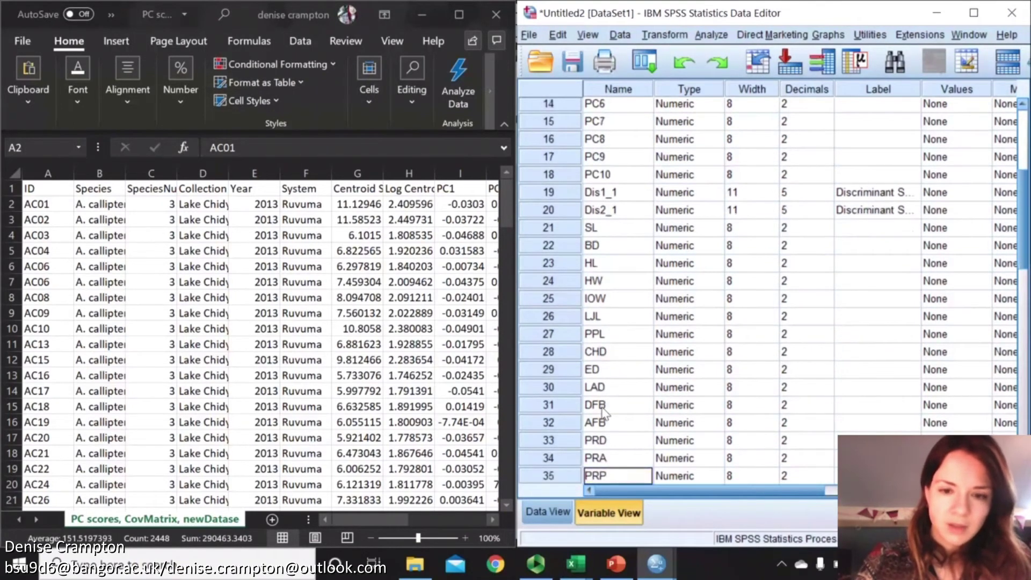
pyautogui.press('Return')
pyautogui.write('PRV')
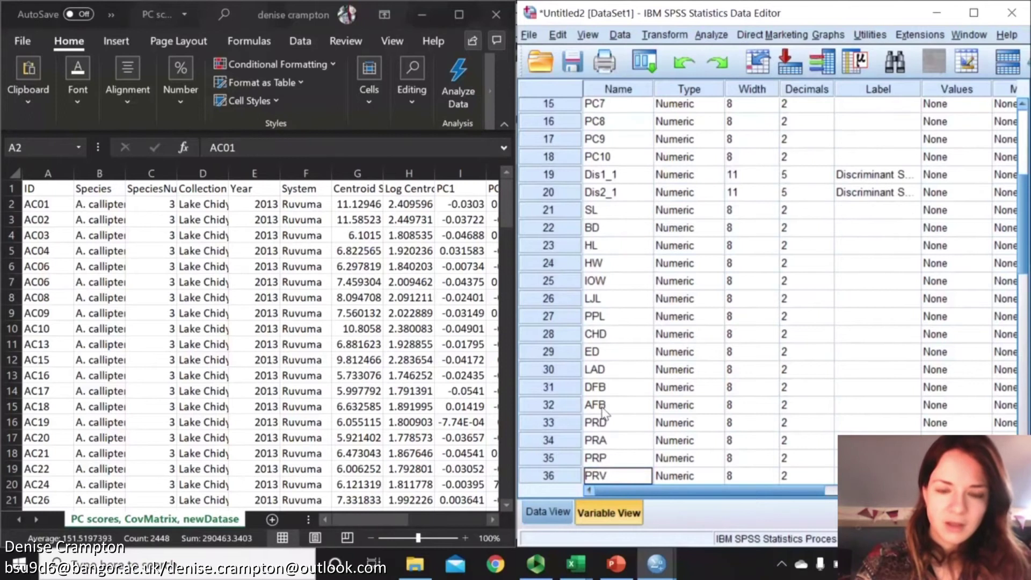
pyautogui.press('Return')
pyautogui.write('CPL')
pyautogui.press('Return')
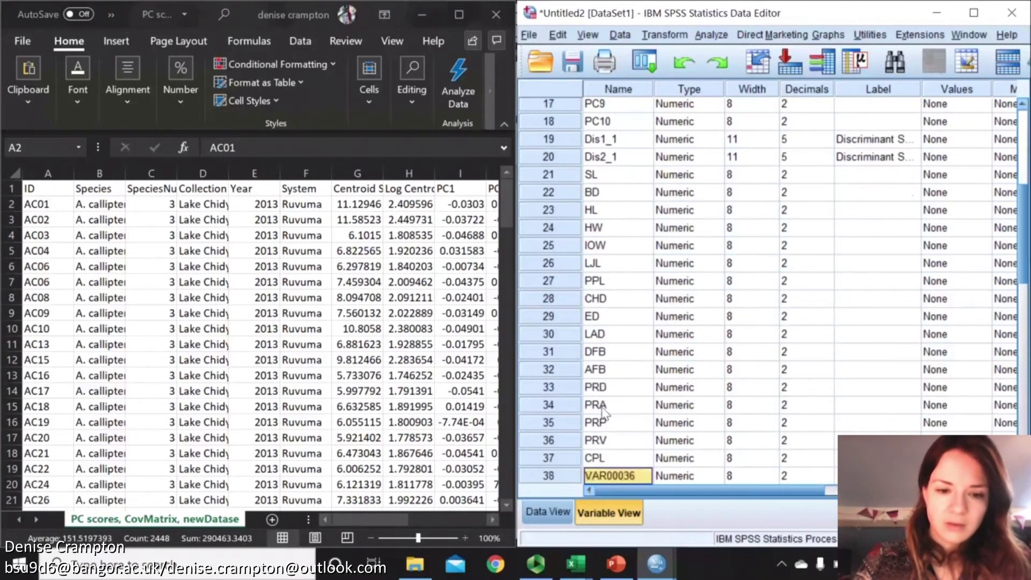
pyautogui.write('PD')
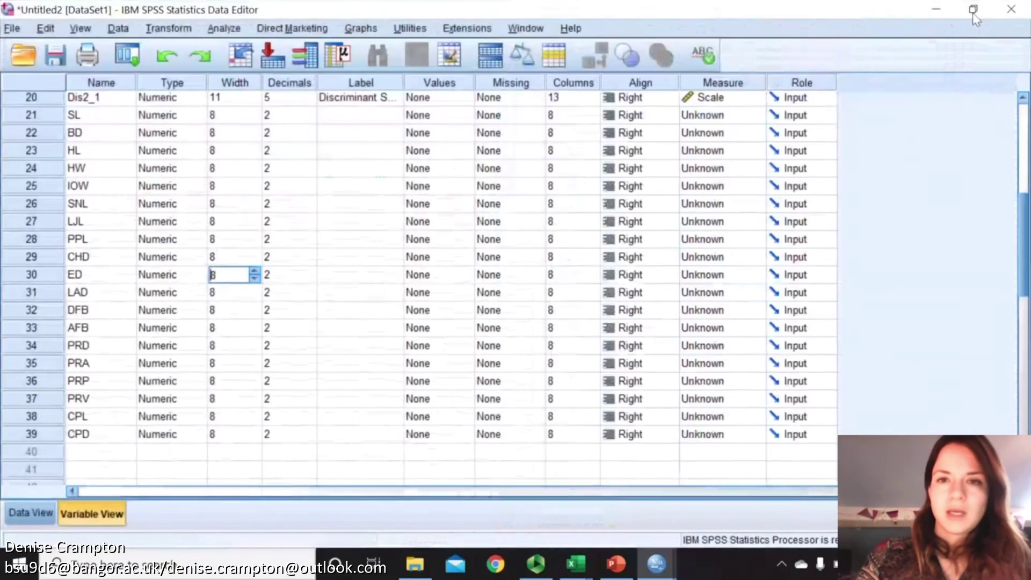
# Step: Open Discriminant Analysis and empty the previous Independents list
pyautogui.scroll(3, 166, 278)
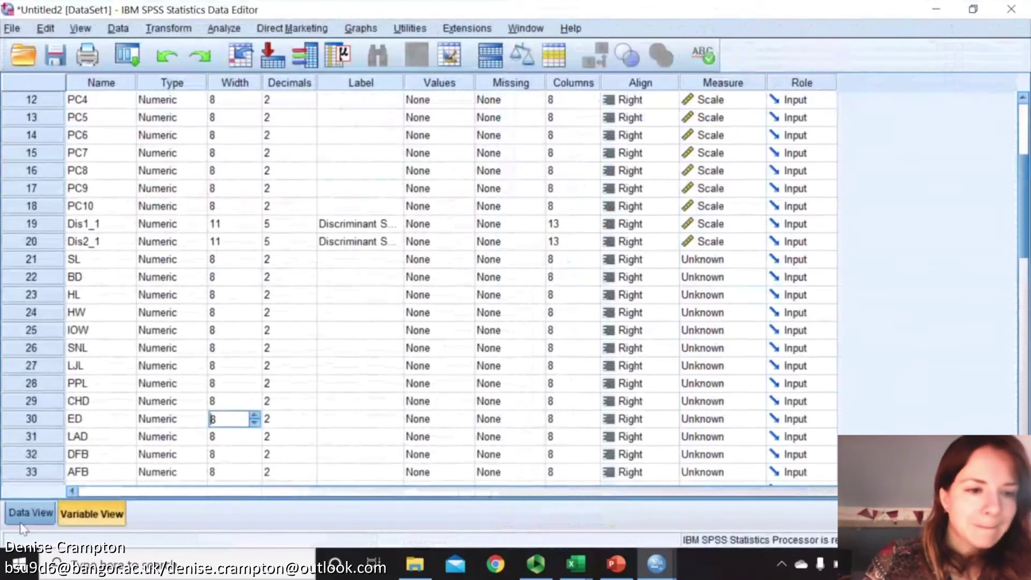
pyautogui.click(31, 512)
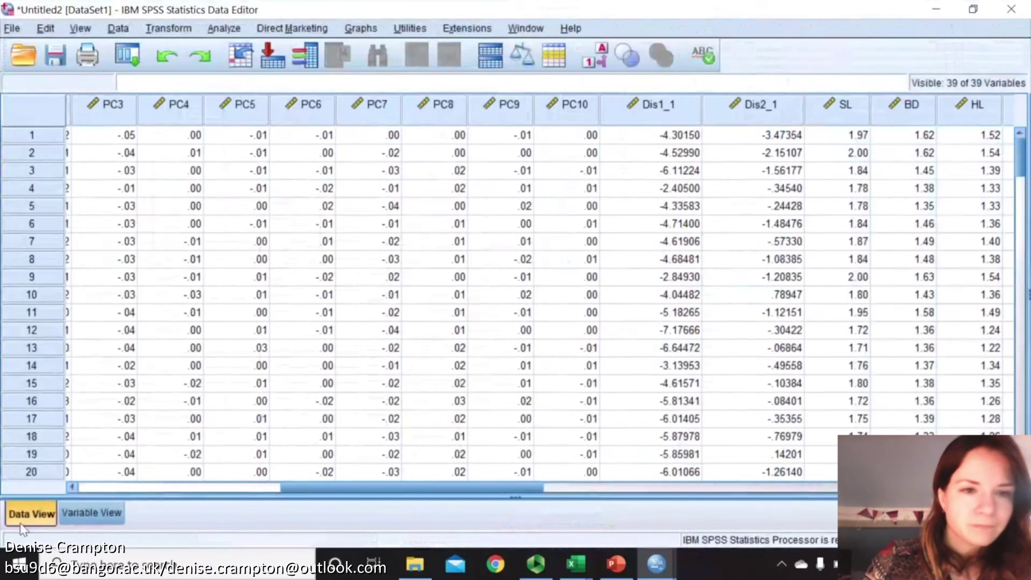
pyautogui.click(237, 31)
pyautogui.moveTo(279, 260)
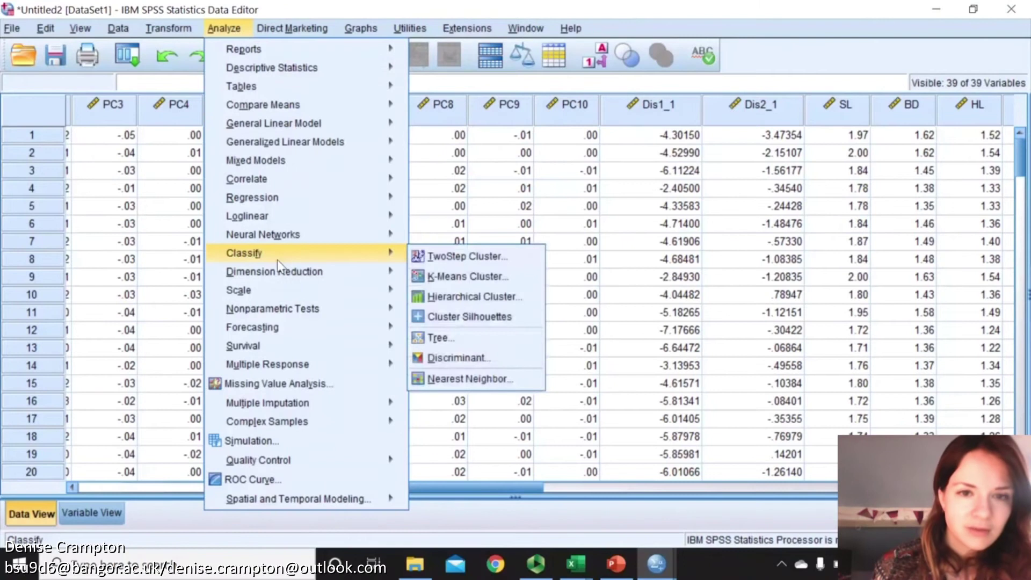
pyautogui.click(456, 358)
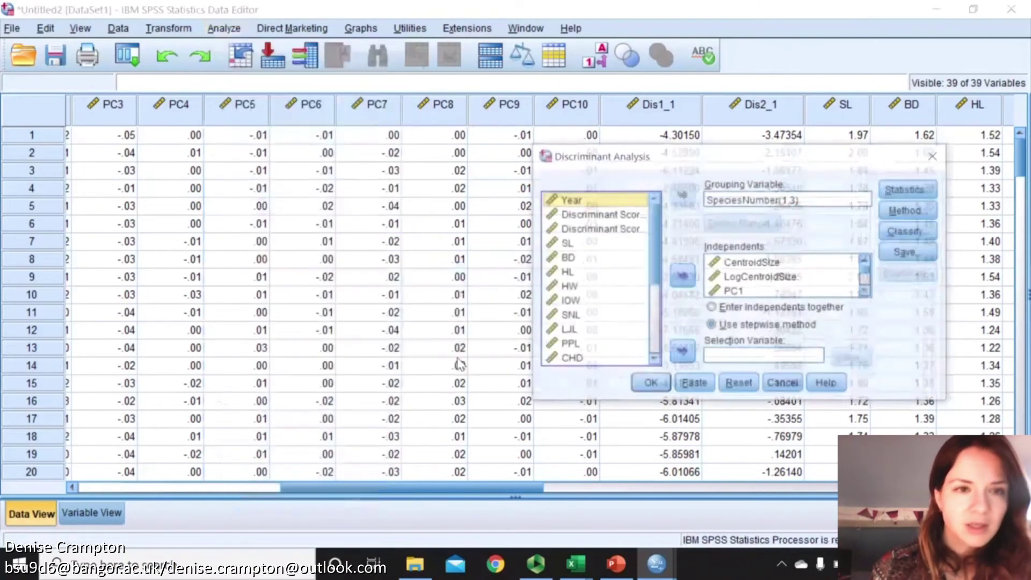
pyautogui.click(591, 244)
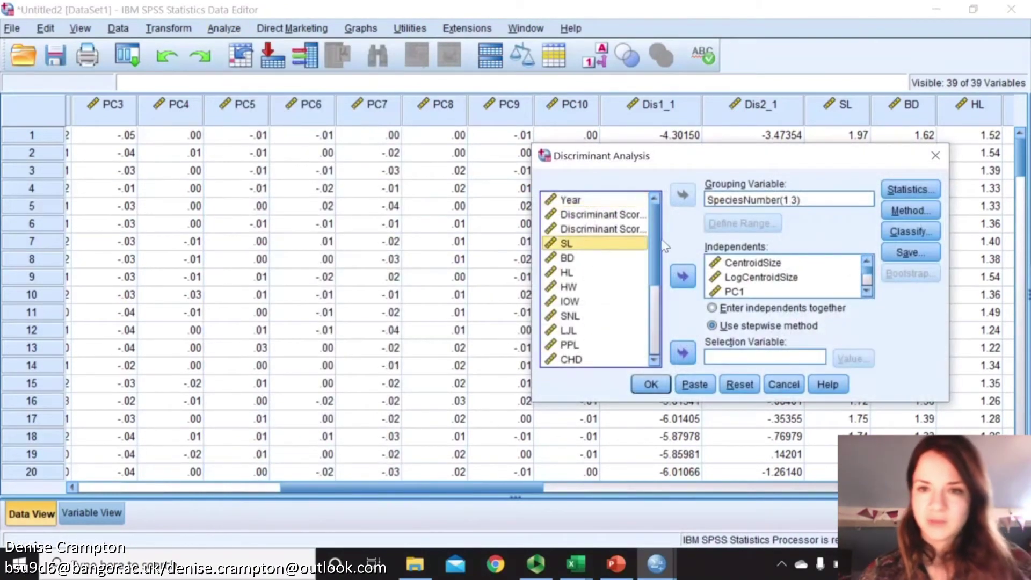
pyautogui.click(730, 275)
pyautogui.hotkey('ctrl', 'a')
pyautogui.click(682, 276)
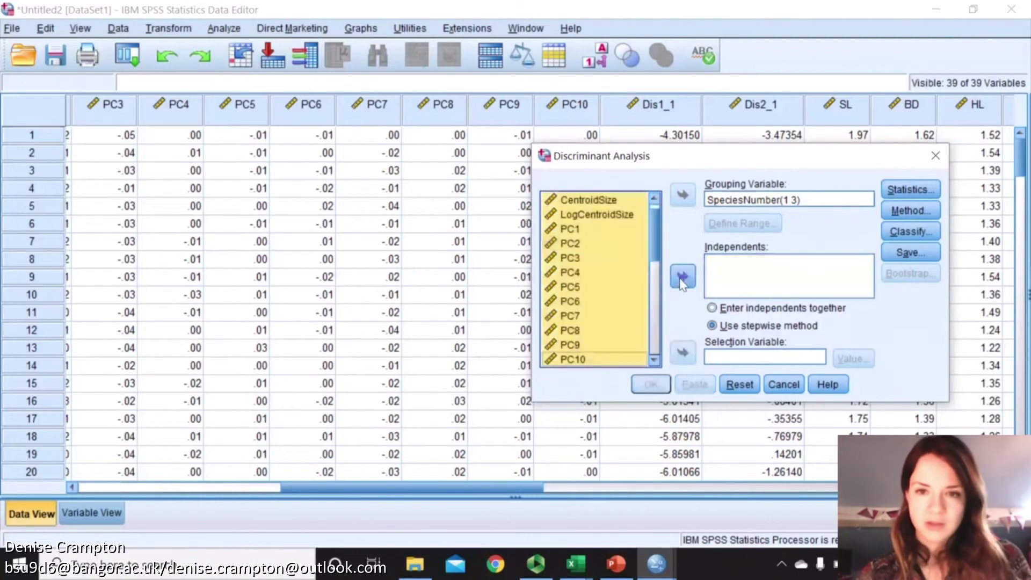
pyautogui.click(654, 199)
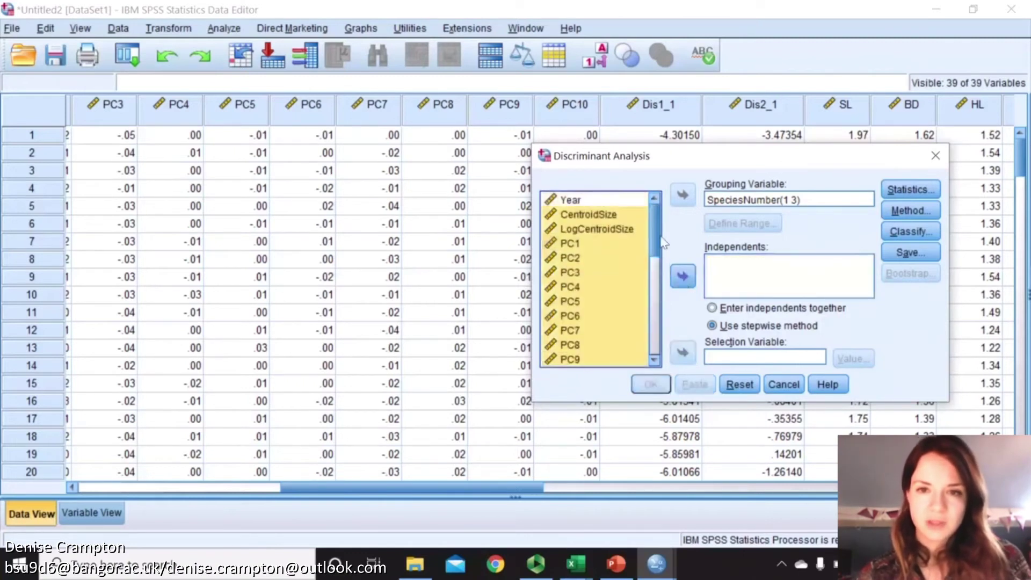
pyautogui.click(607, 244)
# Step: Add CentroidSize through PC4 as independent variables
pyautogui.click(625, 214)
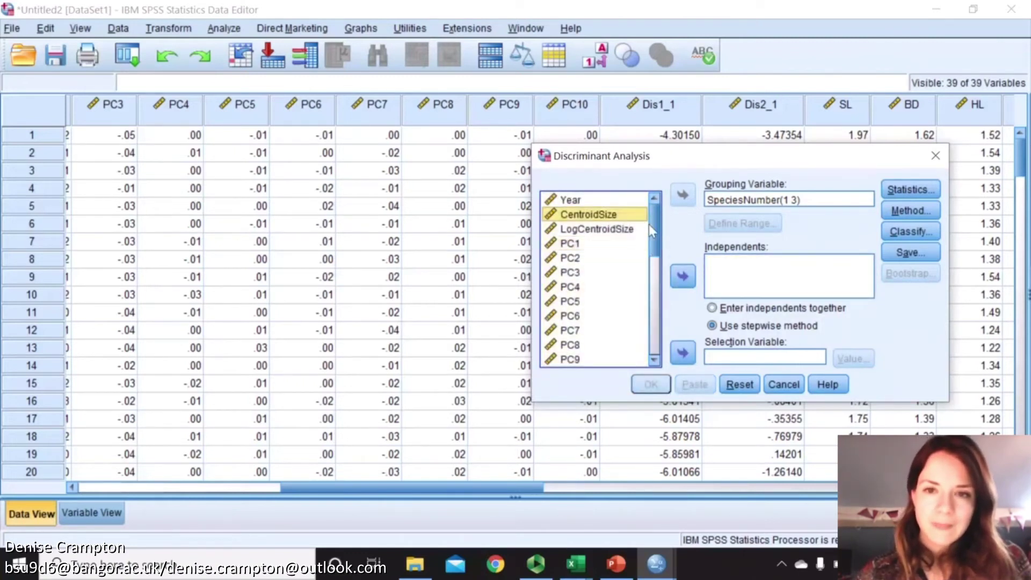
pyautogui.moveTo(649, 223); pyautogui.dragTo(572, 282)
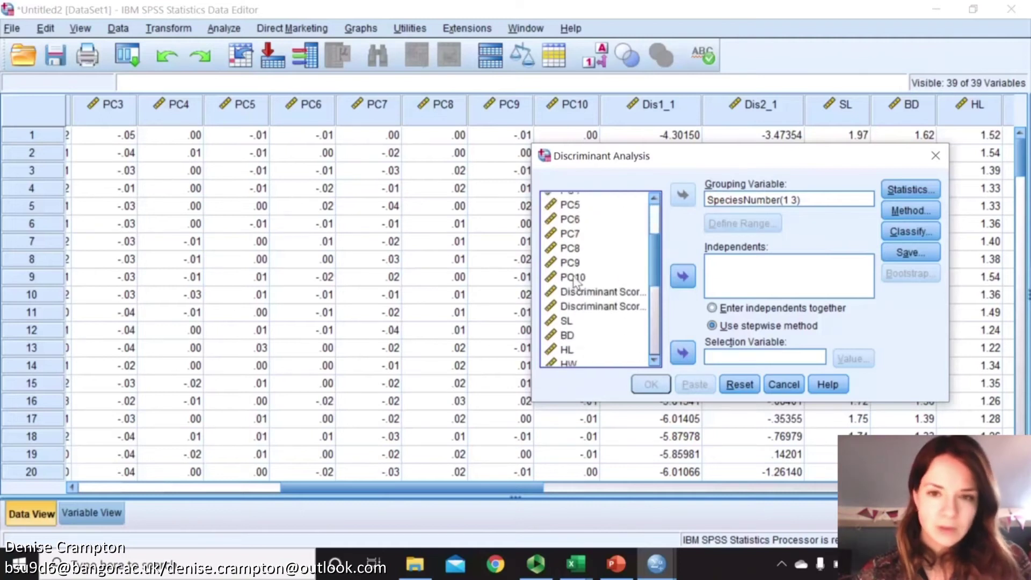
pyautogui.keyDown('shift'); pyautogui.click(574, 282); pyautogui.keyUp('shift')
pyautogui.click(616, 248)
pyautogui.scroll(3, 655, 237)
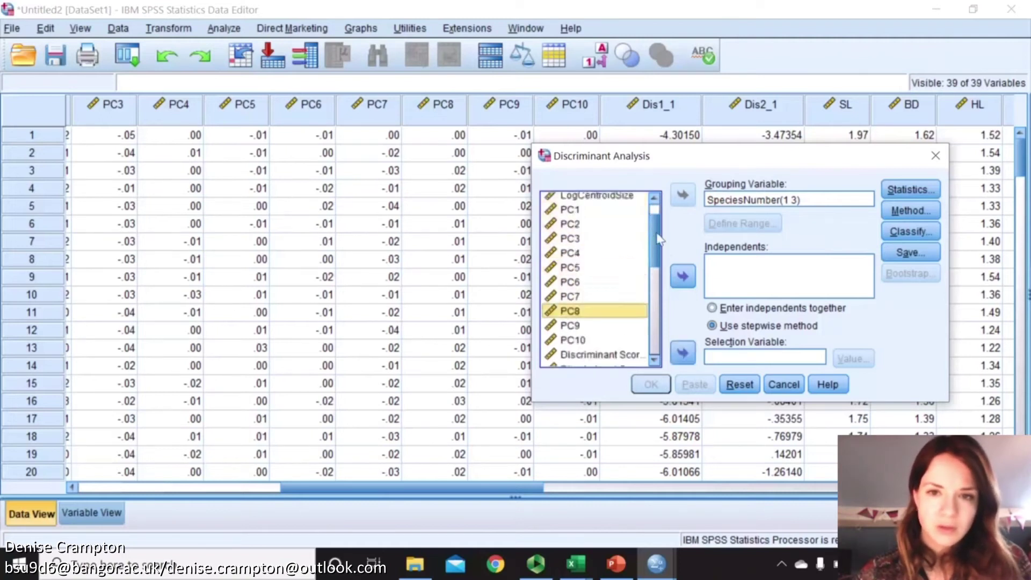
pyautogui.click(615, 215)
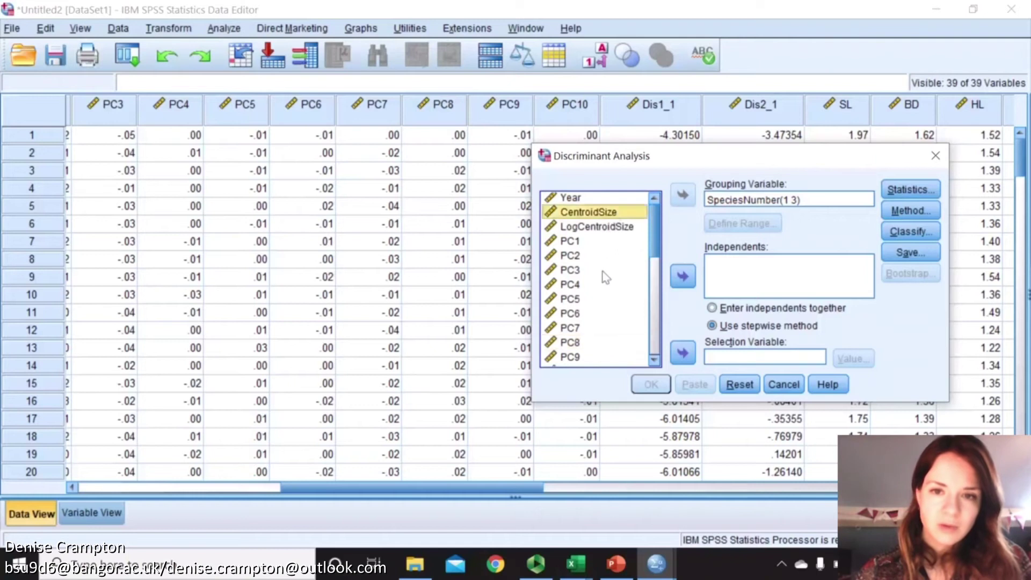
pyautogui.keyDown('shift'); pyautogui.click(600, 290); pyautogui.keyUp('shift')
pyautogui.click(683, 276)
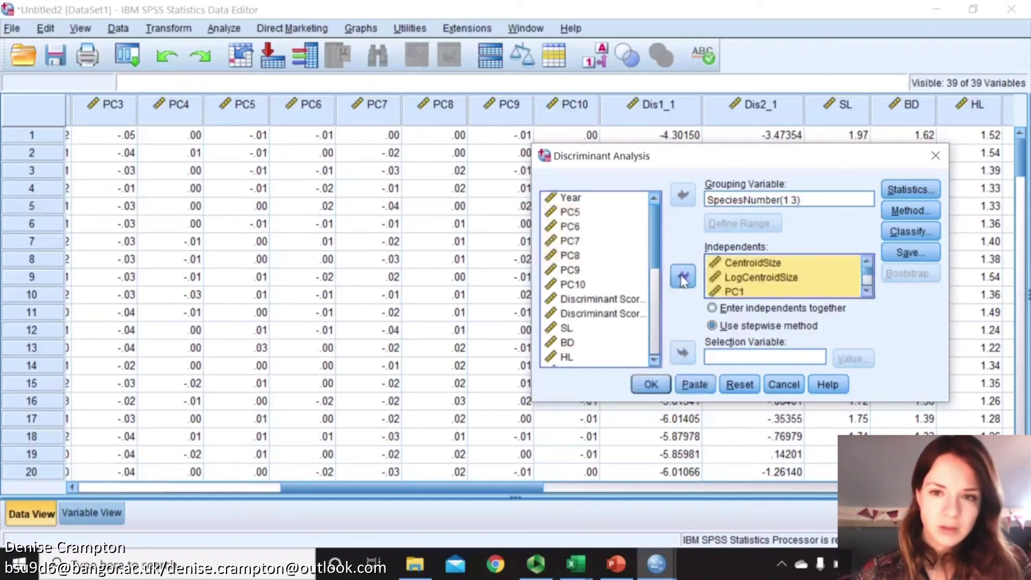
# Step: Add SL through CPD as independents and run the stepwise discriminant analysis
pyautogui.scroll(-1, 590, 284)
pyautogui.click(587, 289)
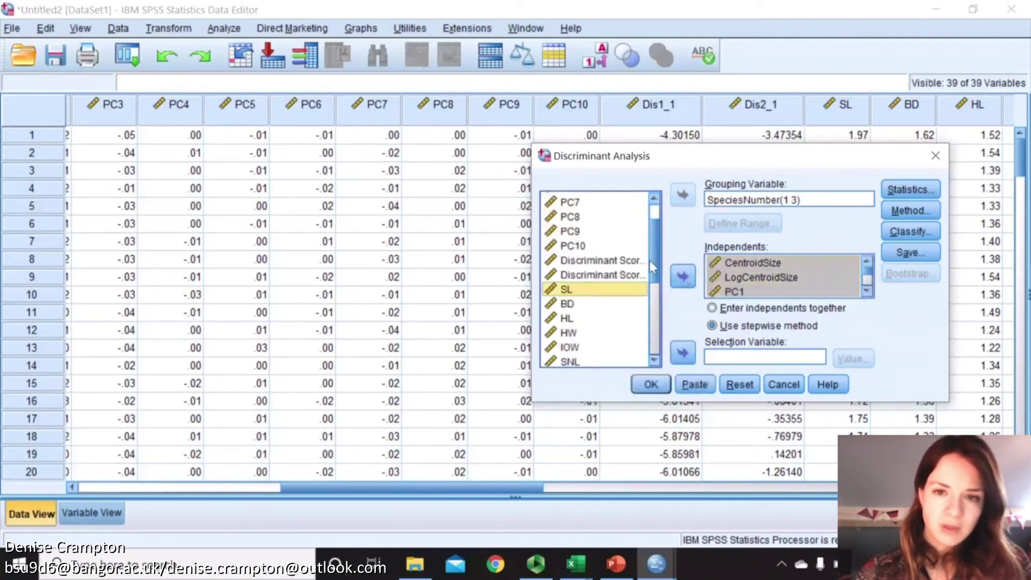
pyautogui.scroll(-5, 649, 260)
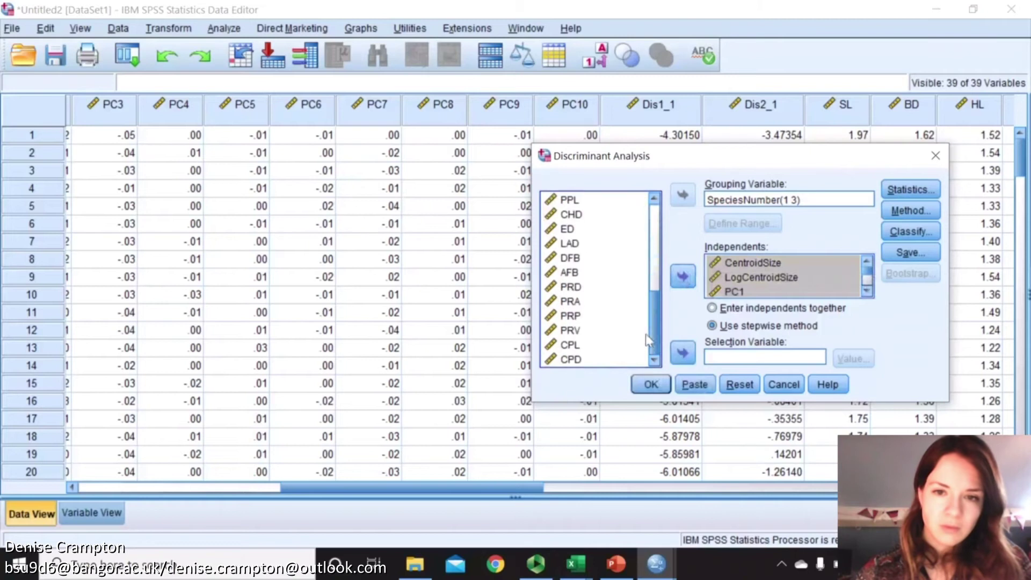
pyautogui.keyDown('shift'); pyautogui.click(580, 364); pyautogui.keyUp('shift')
pyautogui.click(683, 276)
pyautogui.click(664, 387)
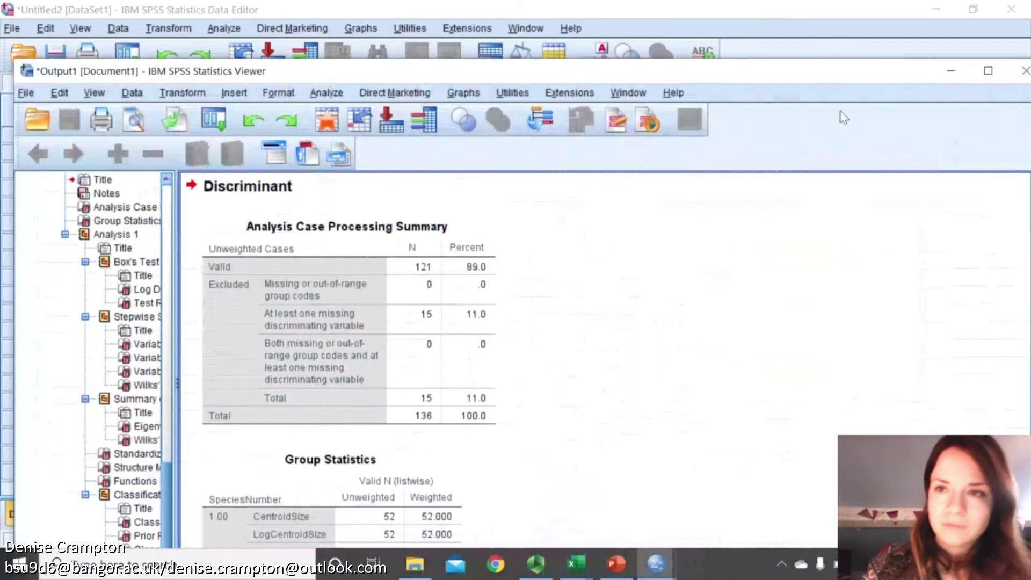
# Step: Maximize the output and scroll past Box's M and Log Determinants to Classification Results (95.9%, 94.2%)
pyautogui.click(988, 70)
pyautogui.scroll(-5, 585, 354)
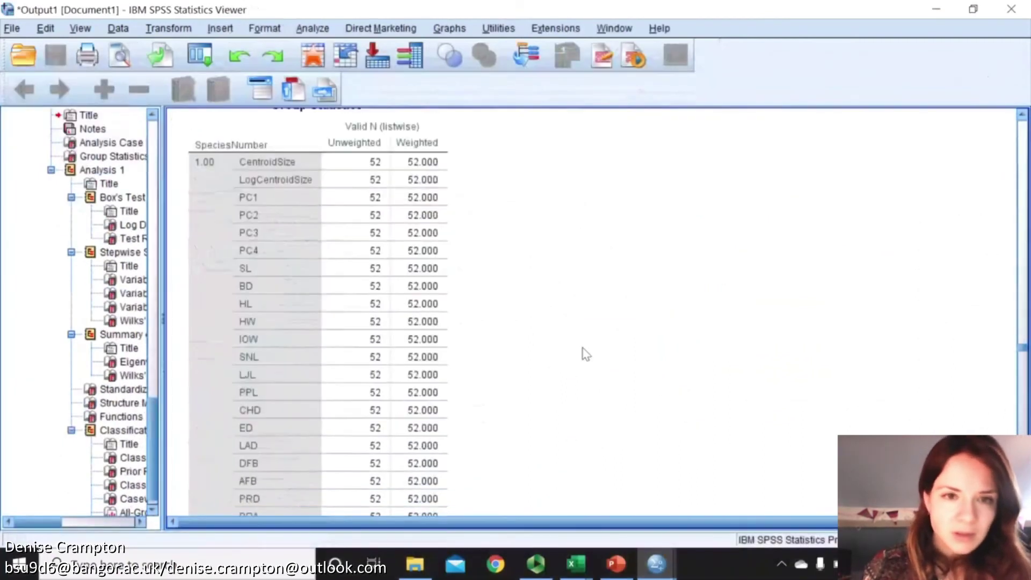
pyautogui.scroll(-15, 585, 354)
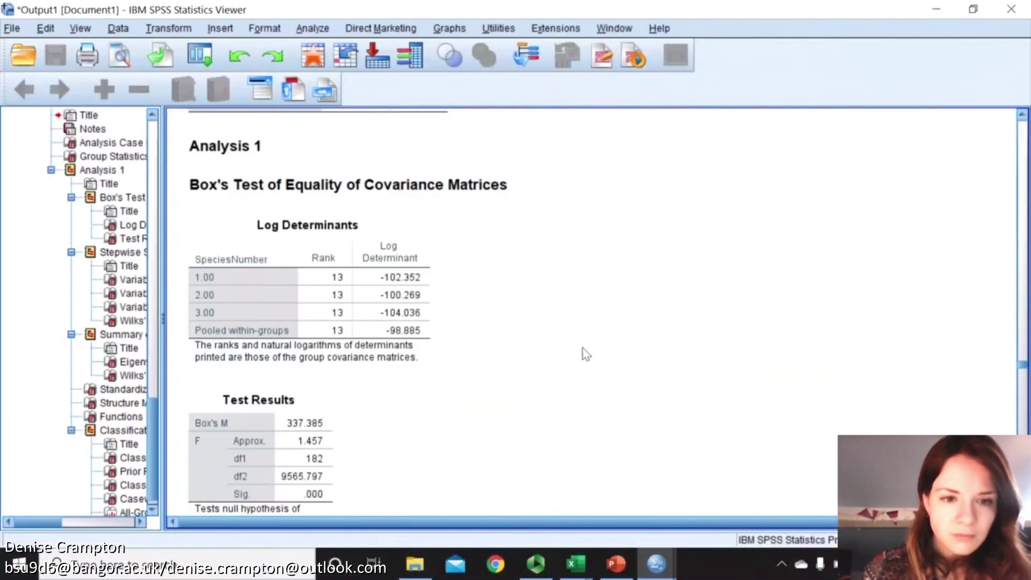
pyautogui.scroll(-3, 586, 355)
pyautogui.click(292, 407)
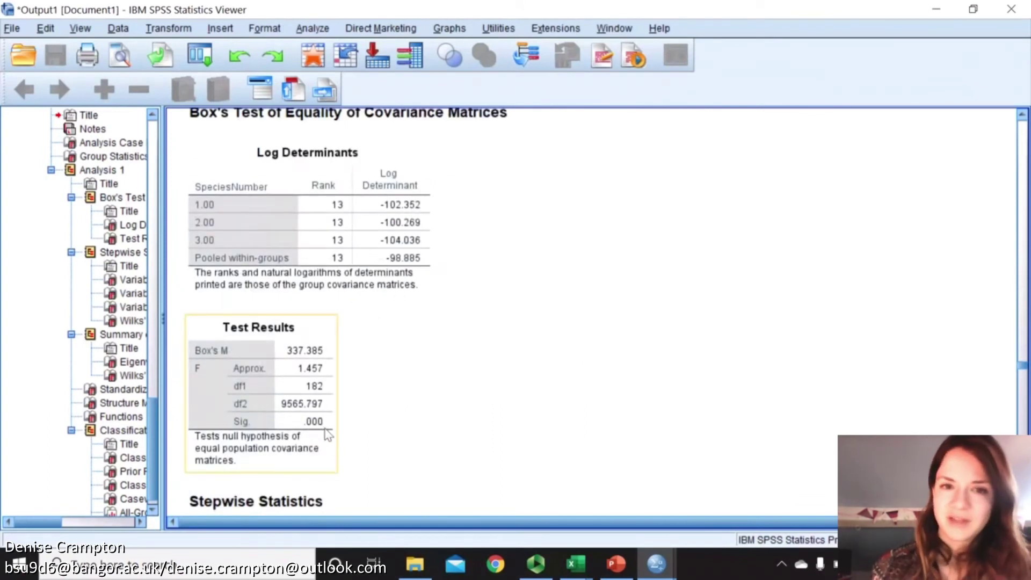
pyautogui.click(429, 236)
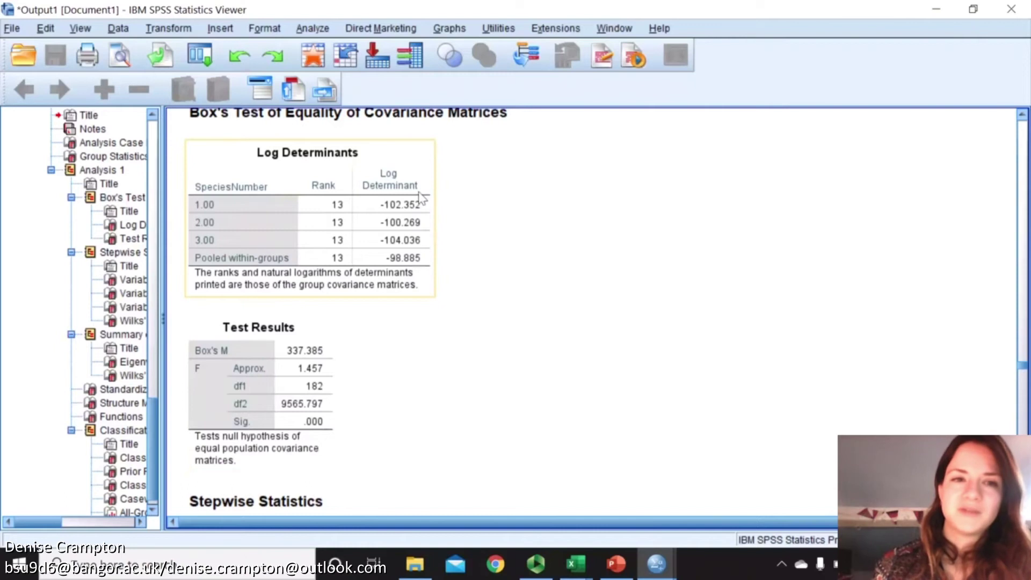
pyautogui.scroll(-10, 546, 312)
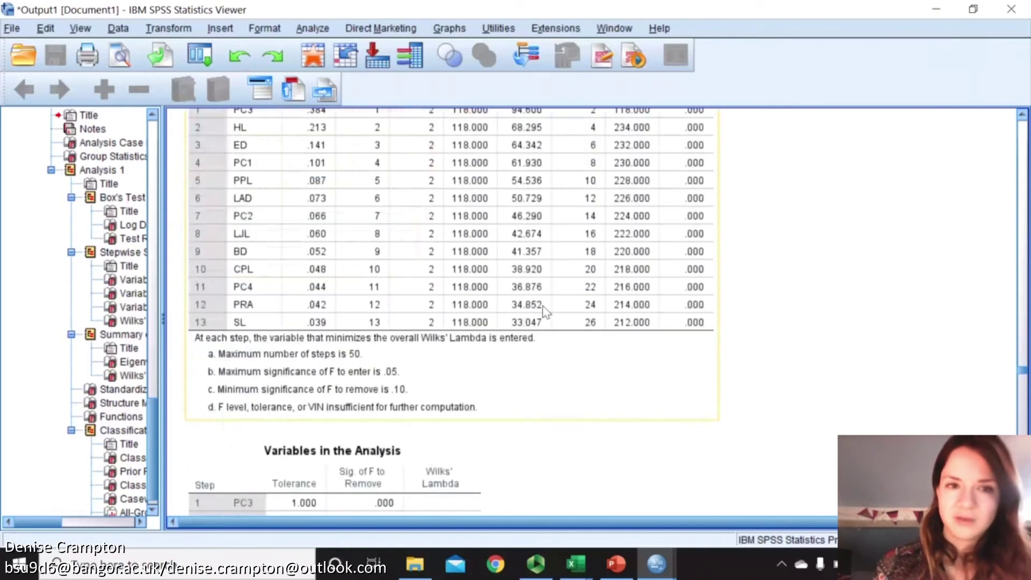
pyautogui.scroll(-3, 546, 312)
pyautogui.scroll(6, 547, 312)
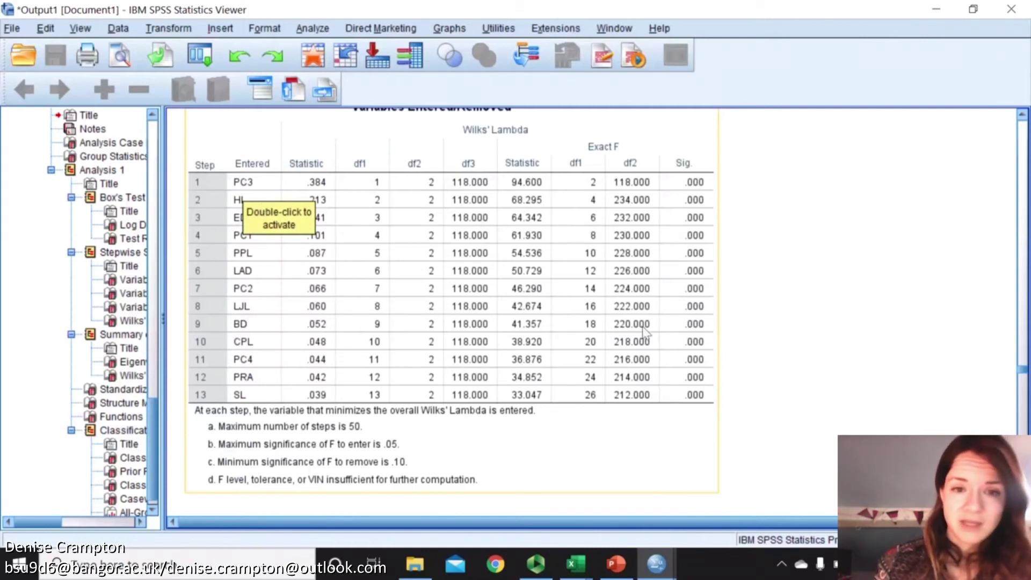
pyautogui.scroll(-10, 646, 333)
pyautogui.scroll(-15, 646, 333)
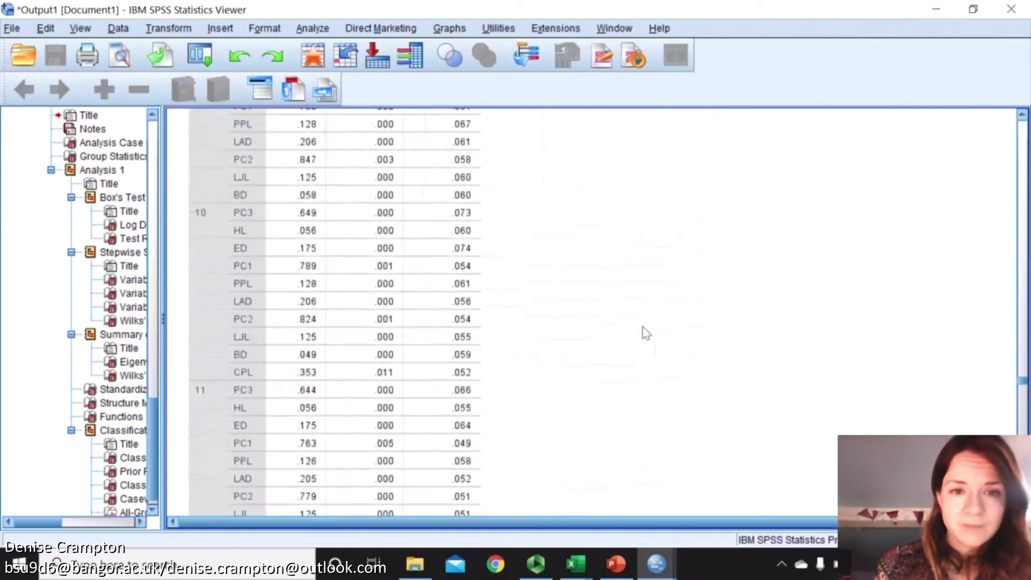
pyautogui.scroll(-15, 646, 332)
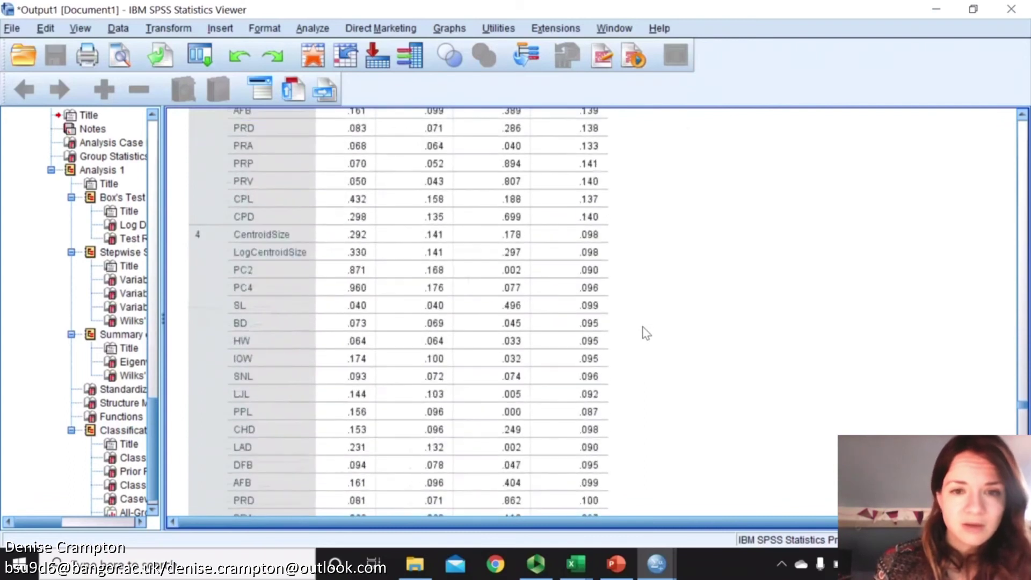
pyautogui.scroll(-20, 647, 333)
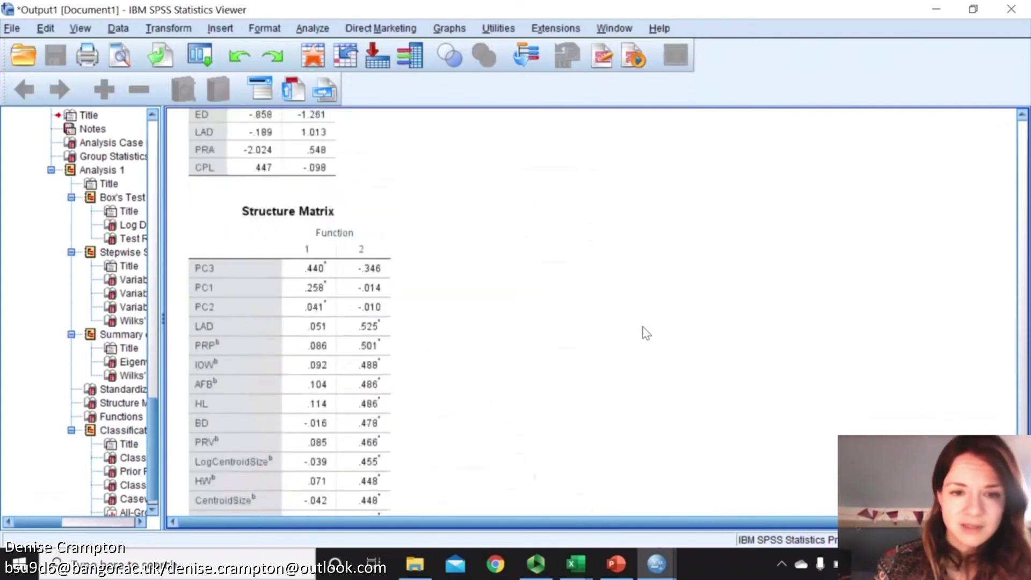
pyautogui.scroll(-5, 646, 333)
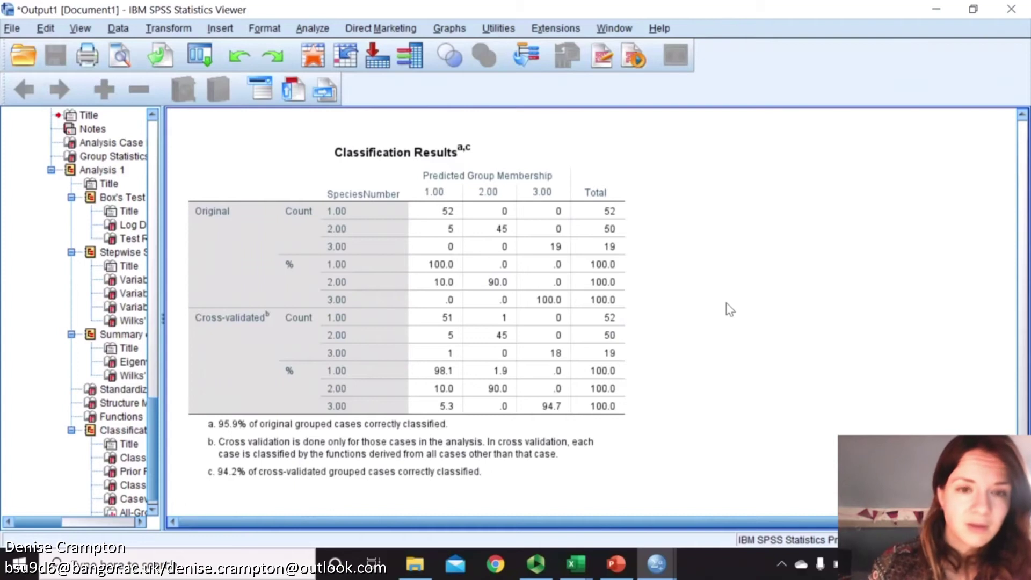
pyautogui.scroll(10, 729, 310)
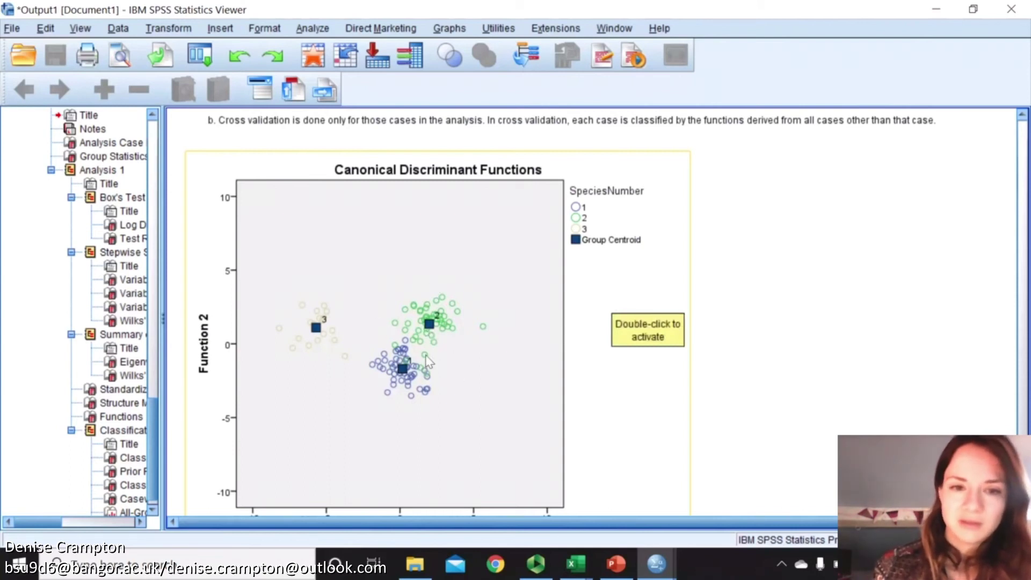
pyautogui.scroll(-10, 456, 371)
pyautogui.scroll(-3, 458, 374)
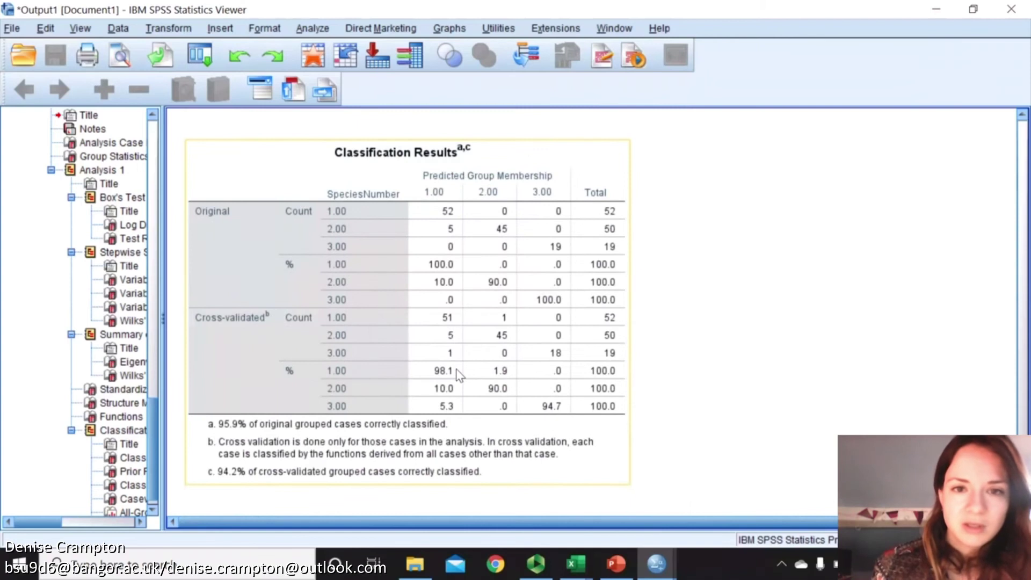
pyautogui.scroll(12, 458, 374)
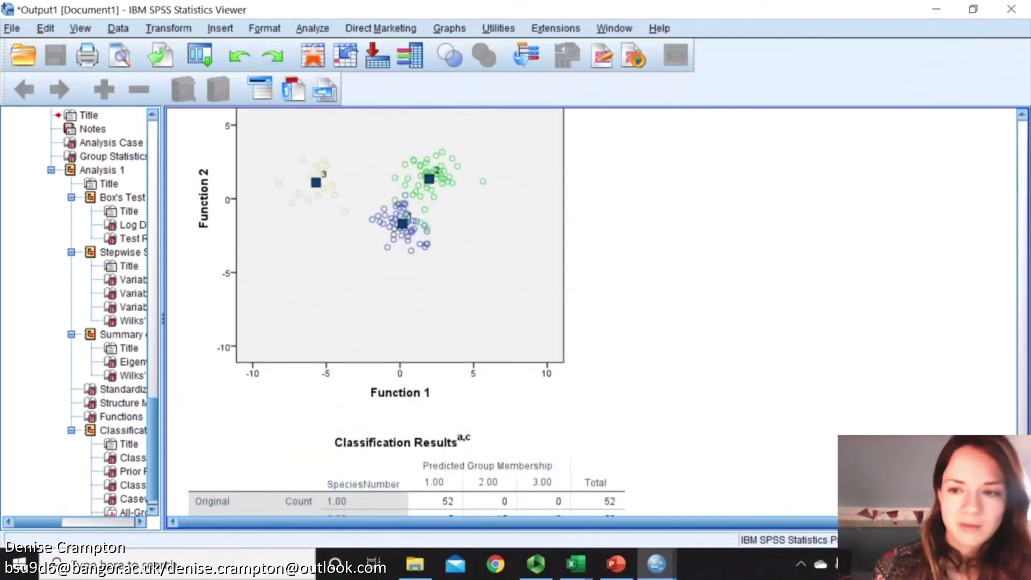
pyautogui.scroll(-12, 406, 312)
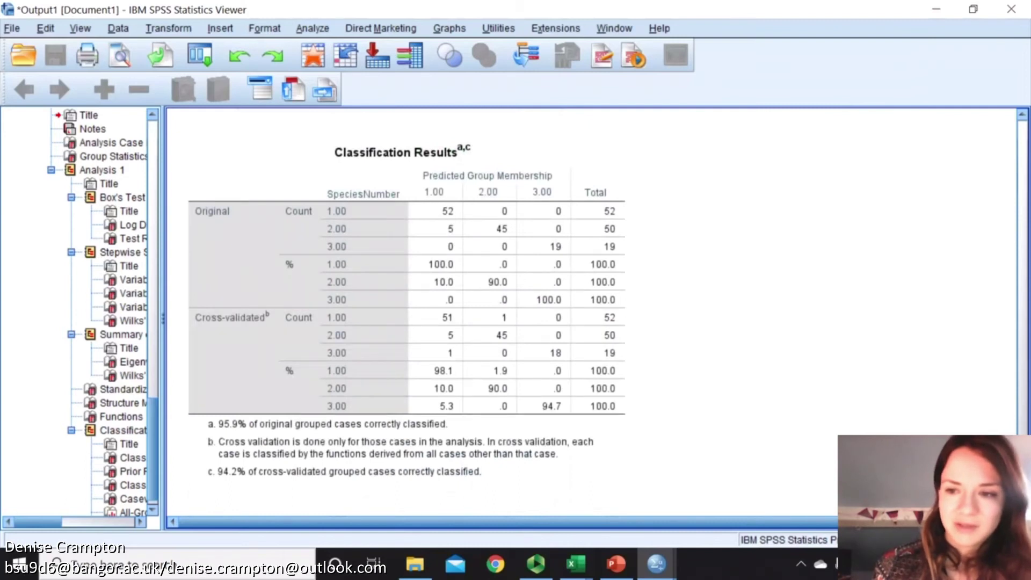
pyautogui.scroll(20, 591, 311)
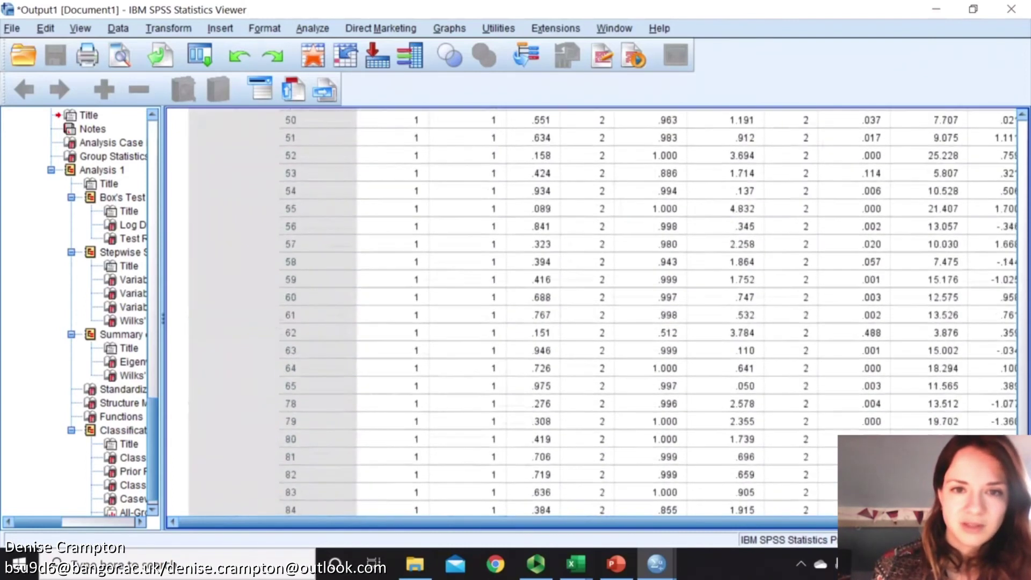
pyautogui.scroll(20, 591, 312)
pyautogui.scroll(-14, 591, 311)
pyautogui.scroll(9, 590, 311)
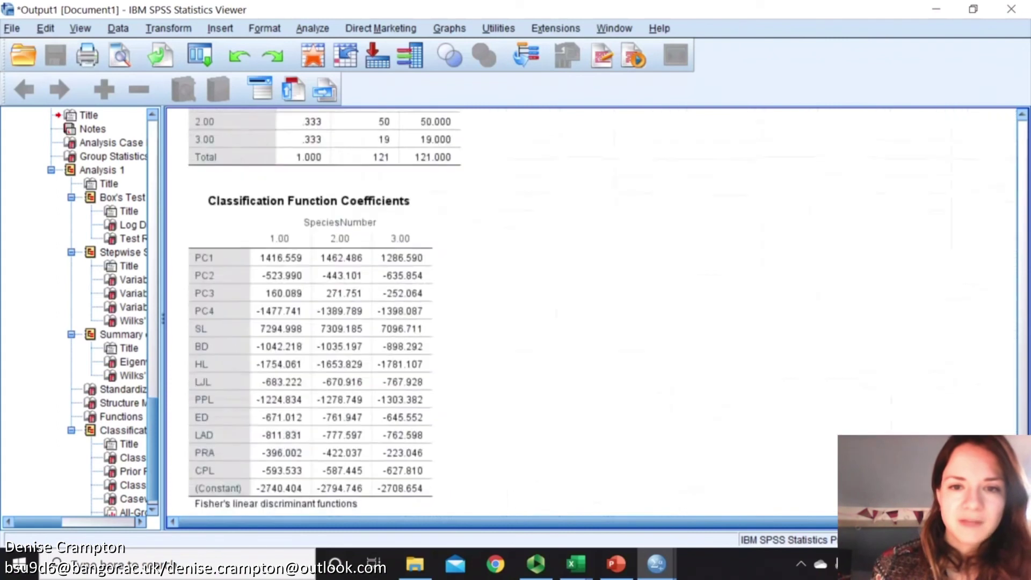
pyautogui.scroll(-7, 591, 311)
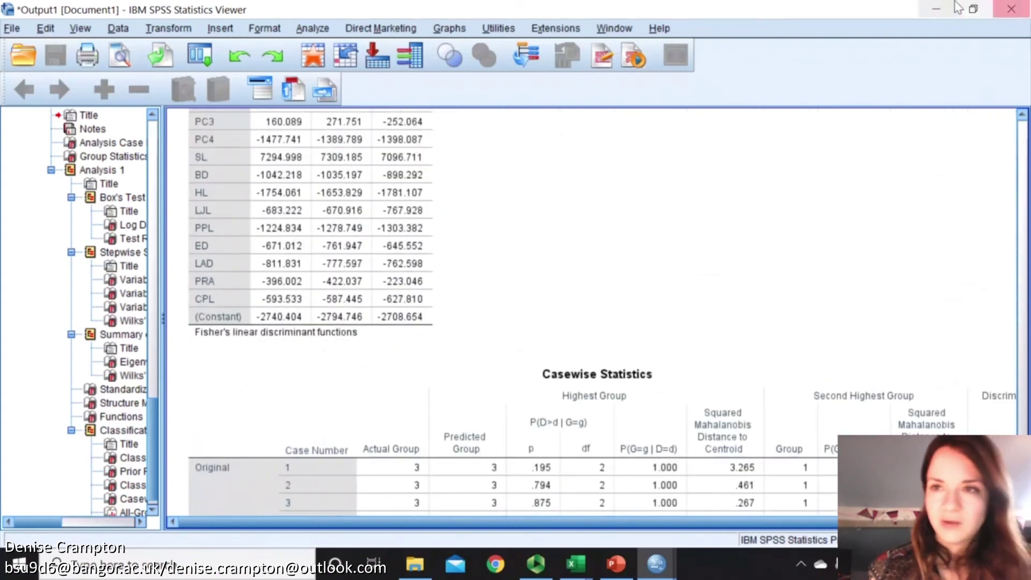
# Step: Blank the SpeciesNumber values in rows 5–7, 66–68 and 134–135
pyautogui.click(946, 6)
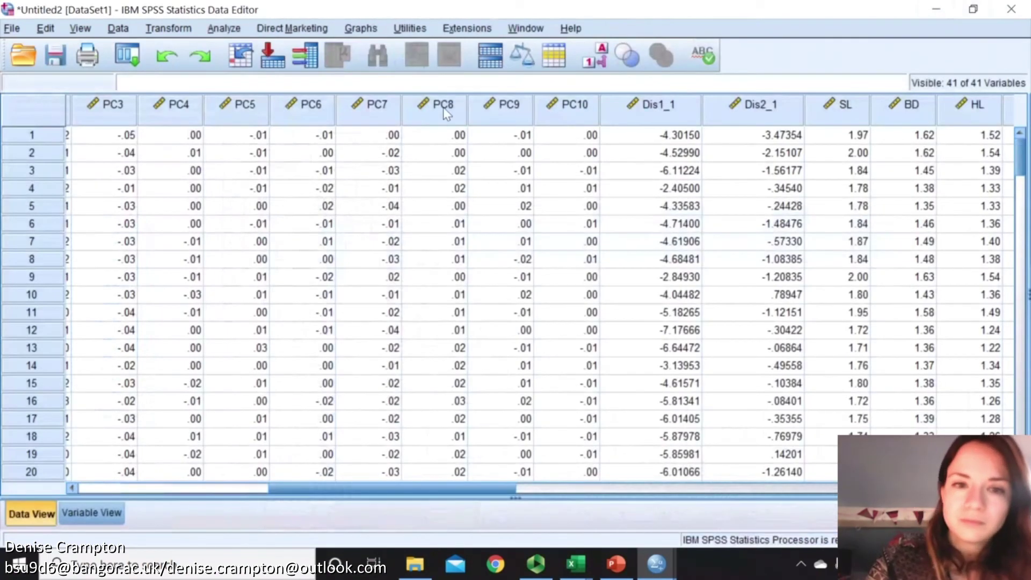
pyautogui.moveTo(349, 489); pyautogui.dragTo(161, 488)
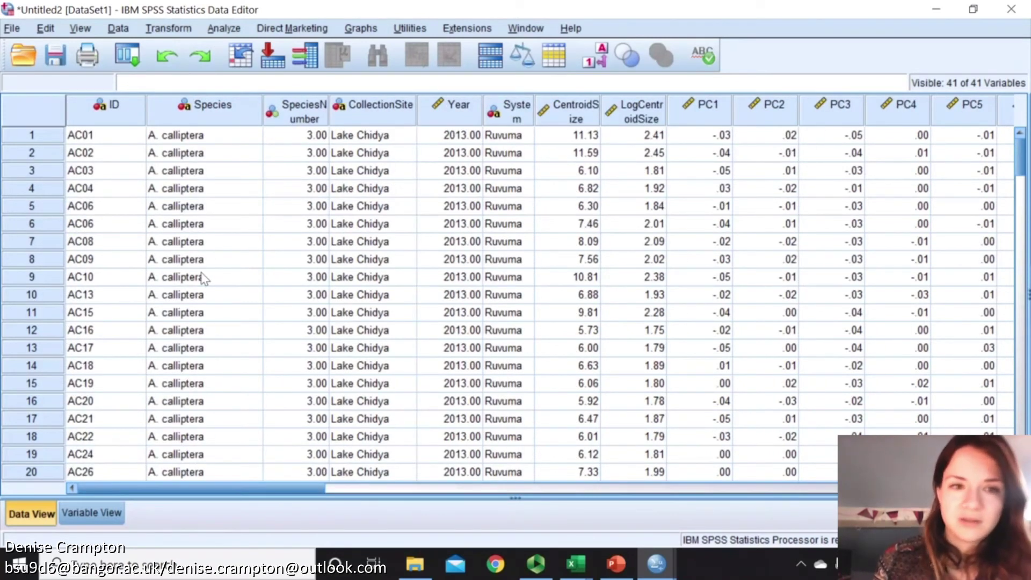
pyautogui.scroll(-8, 202, 275)
pyautogui.scroll(2, 202, 275)
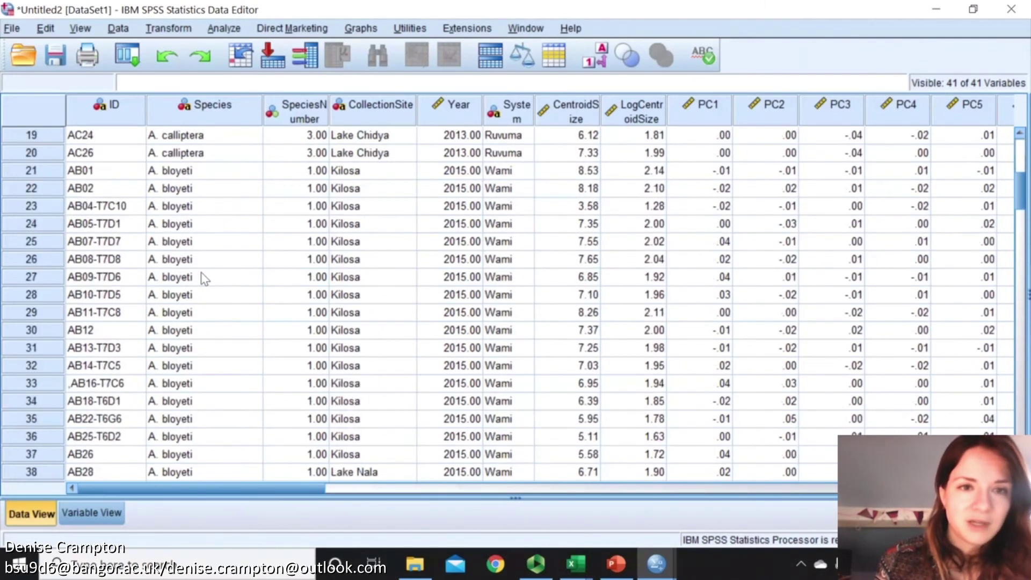
pyautogui.scroll(5, 201, 272)
pyautogui.moveTo(320, 155); pyautogui.dragTo(318, 189)
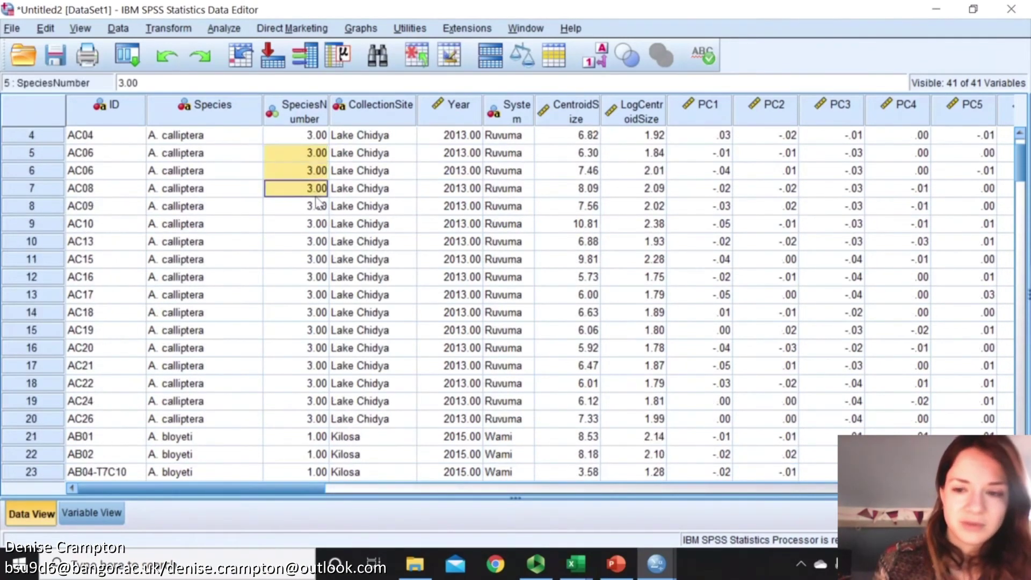
pyautogui.press('Delete')
pyautogui.scroll(-18, 317, 203)
pyautogui.click(305, 277)
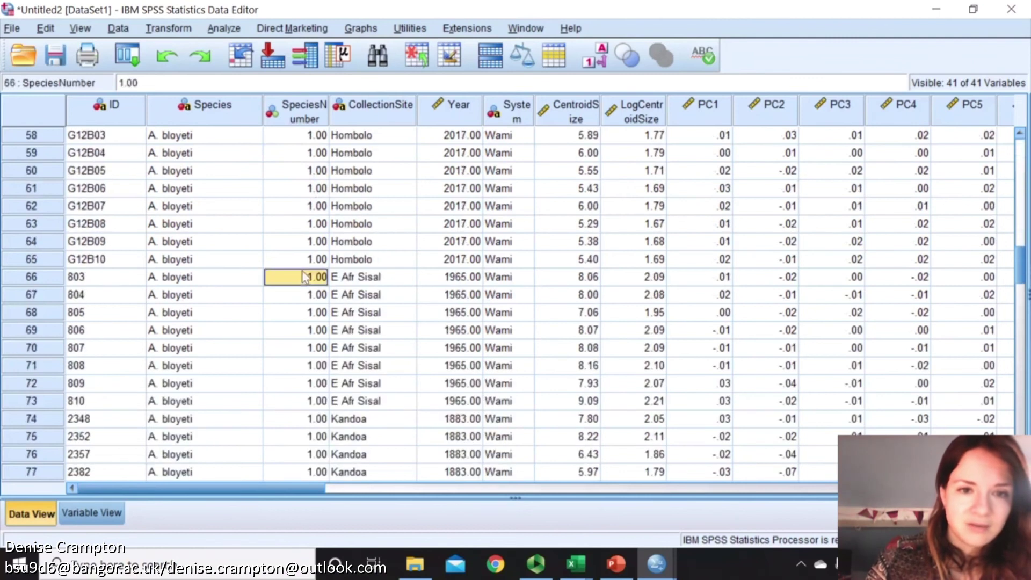
pyautogui.moveTo(305, 277); pyautogui.dragTo(307, 315)
pyautogui.press('Delete')
pyautogui.scroll(-17, 307, 317)
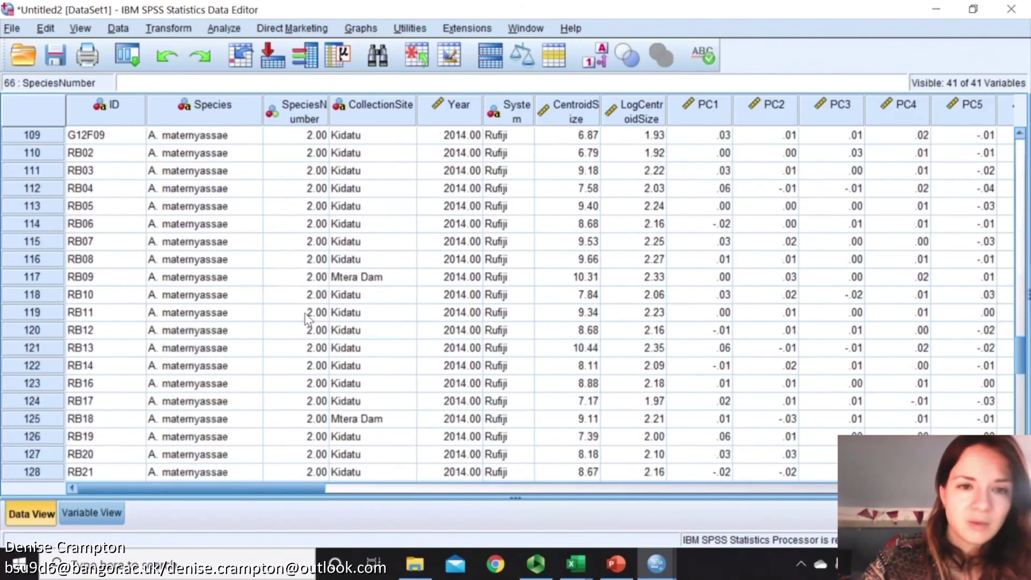
pyautogui.scroll(-8, 305, 317)
pyautogui.moveTo(293, 157); pyautogui.dragTo(296, 183)
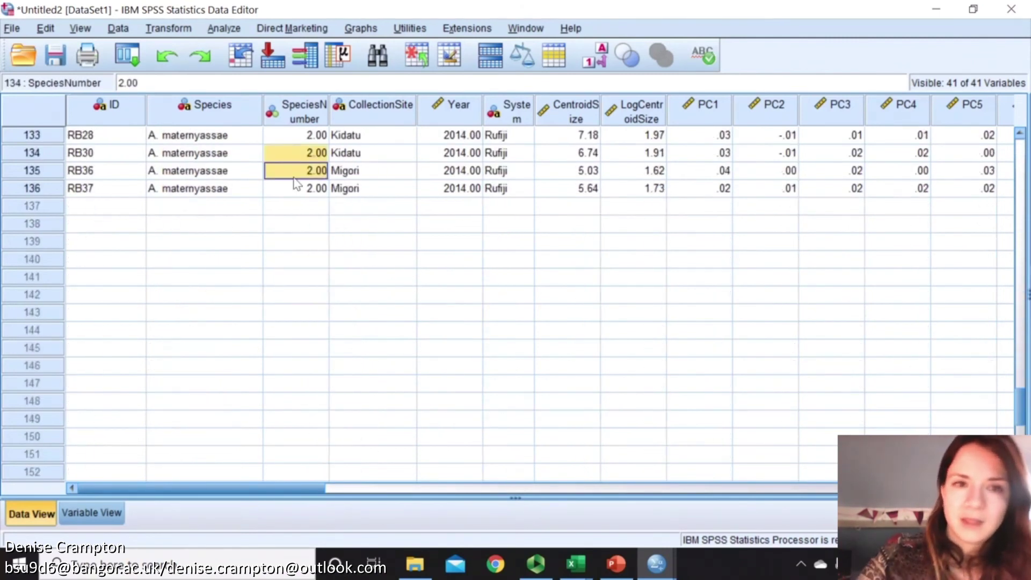
pyautogui.press('Delete')
# Step: Open the Discriminant Analysis dialog from Analyze > Classify
pyautogui.scroll(1, 375, 306)
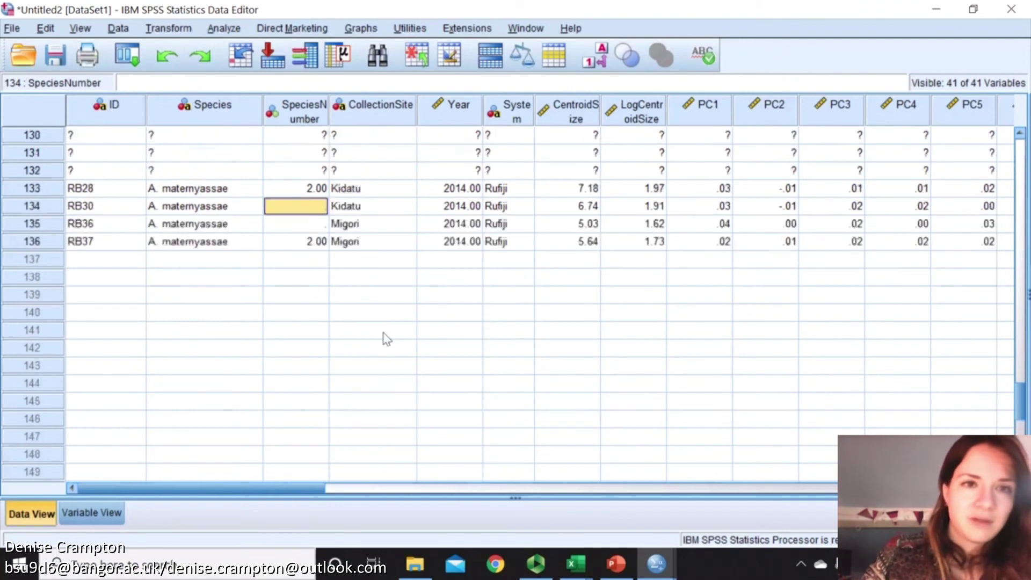
pyautogui.click(228, 29)
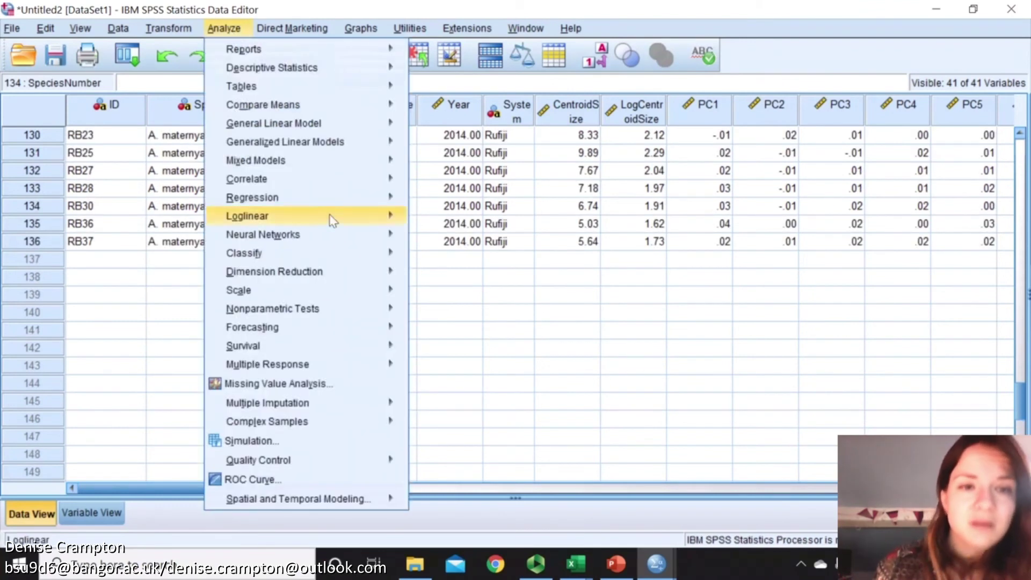
pyautogui.moveTo(376, 252)
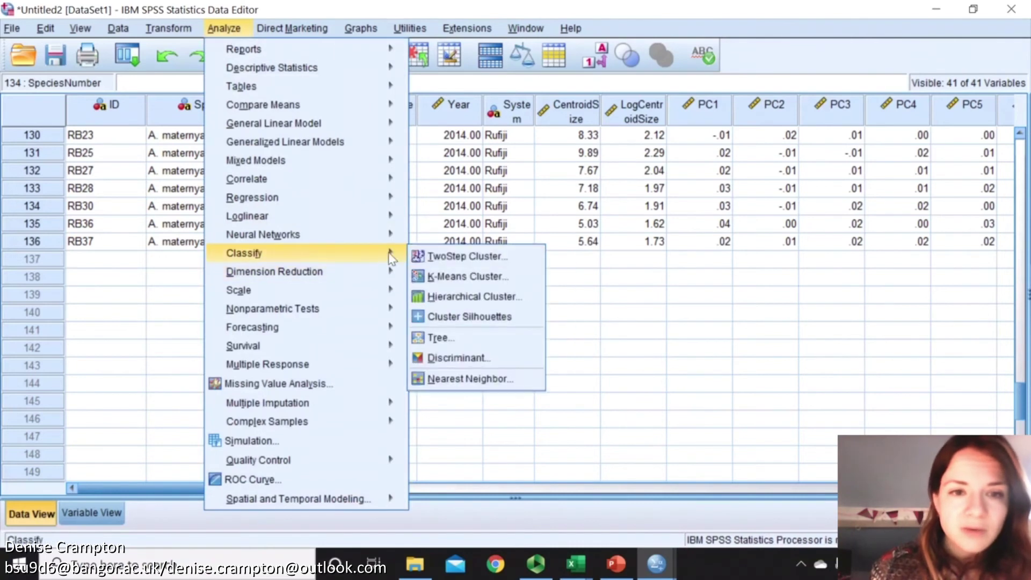
pyautogui.click(450, 357)
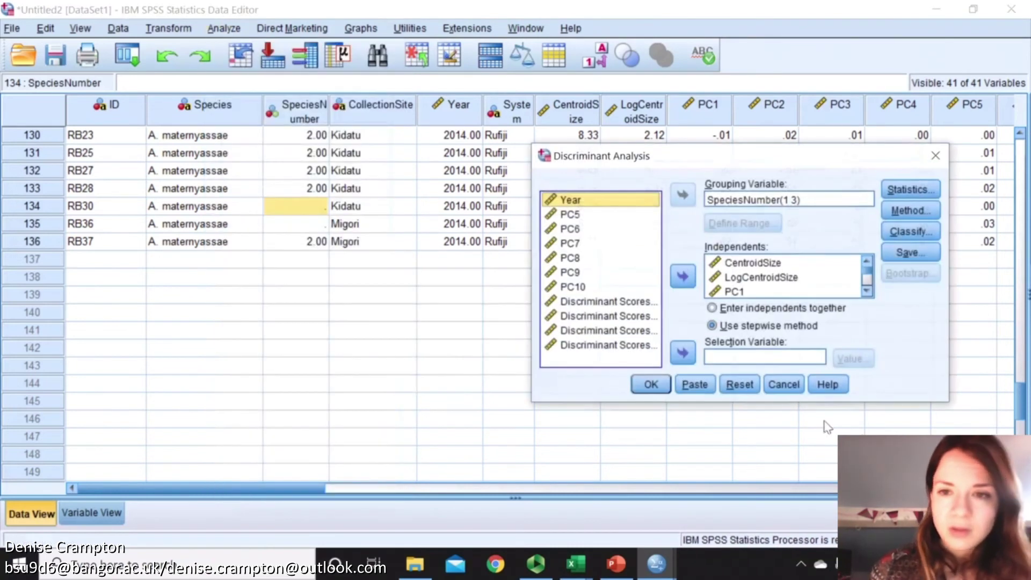
# Step: Rerun the discriminant analysis and review Casewise Statistics and Classification Results for the ungrouped cases
pyautogui.click(651, 384)
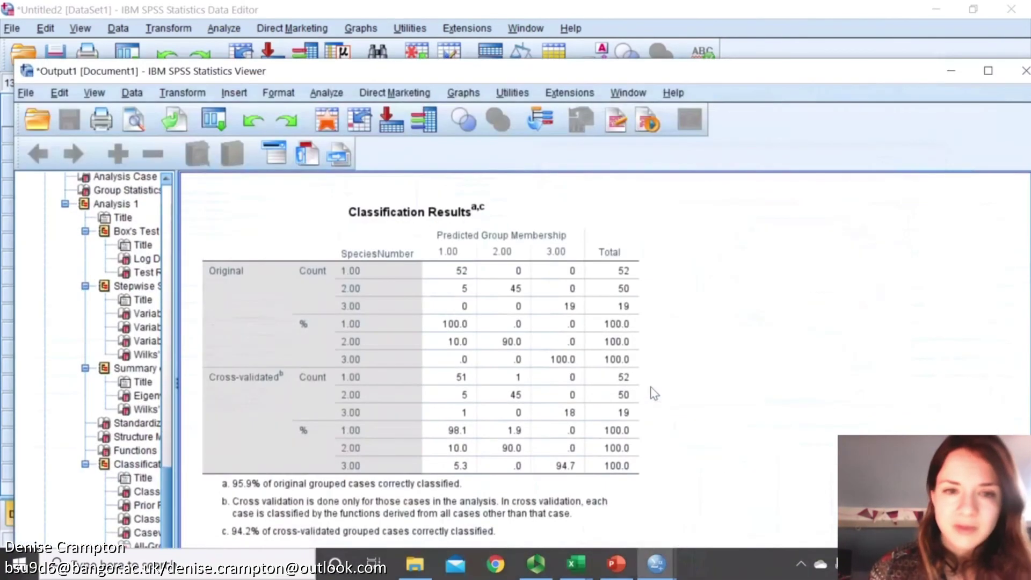
pyautogui.click(990, 70)
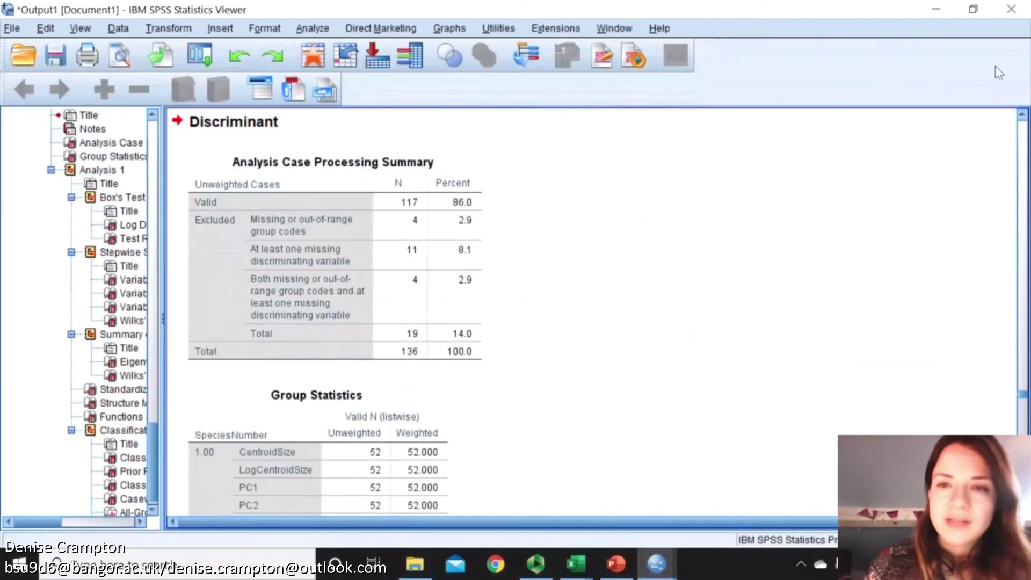
pyautogui.scroll(-20, 603, 341)
pyautogui.scroll(20, 603, 340)
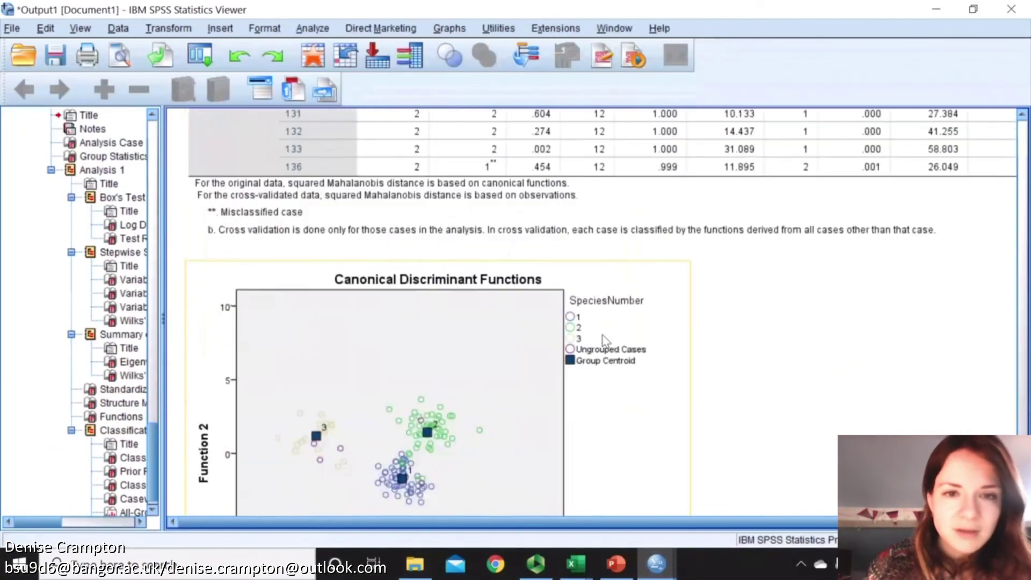
pyautogui.scroll(-20, 603, 340)
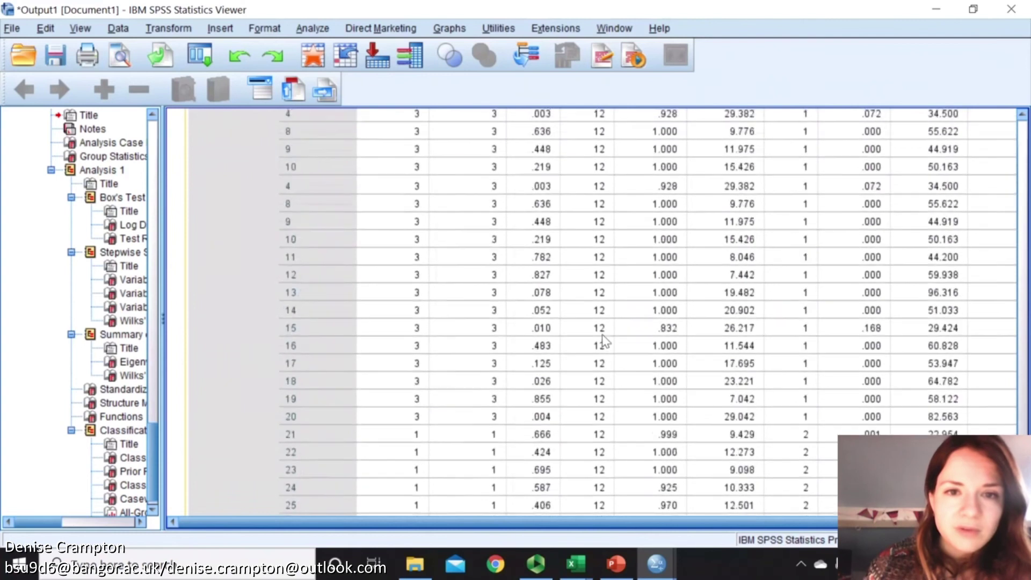
pyautogui.scroll(8, 603, 340)
pyautogui.scroll(-1, 603, 341)
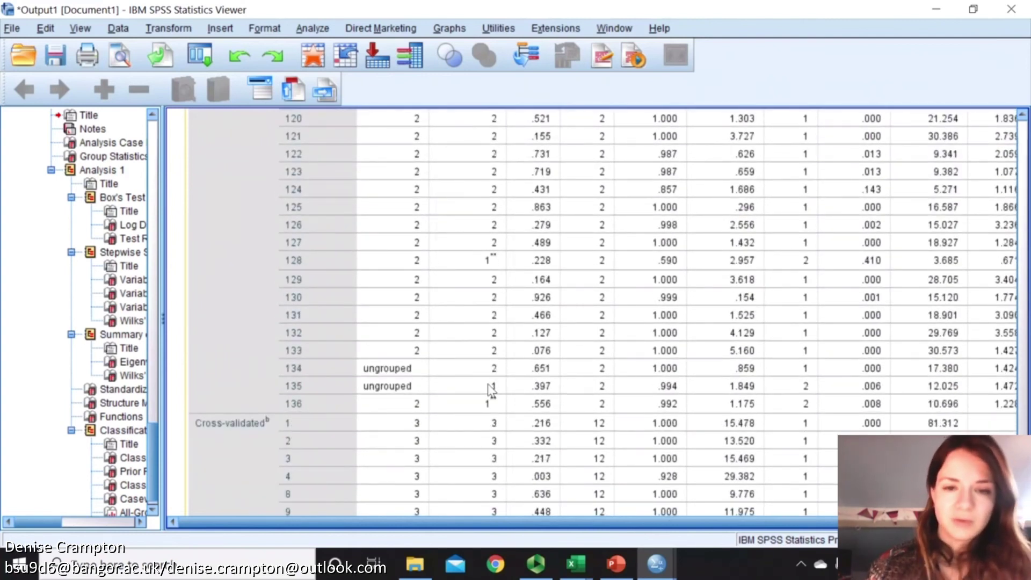
pyautogui.scroll(20, 490, 388)
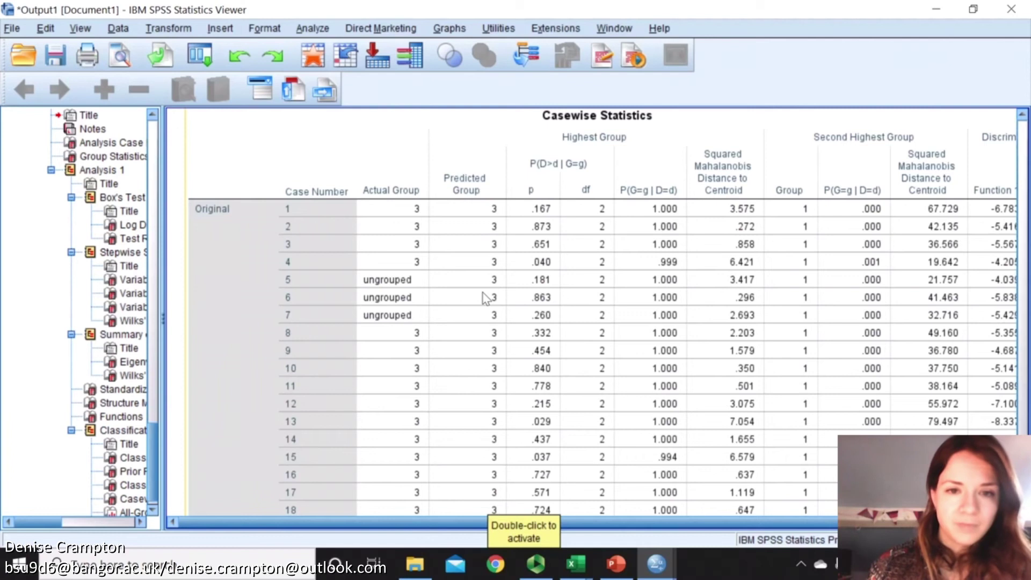
pyautogui.scroll(-20, 482, 297)
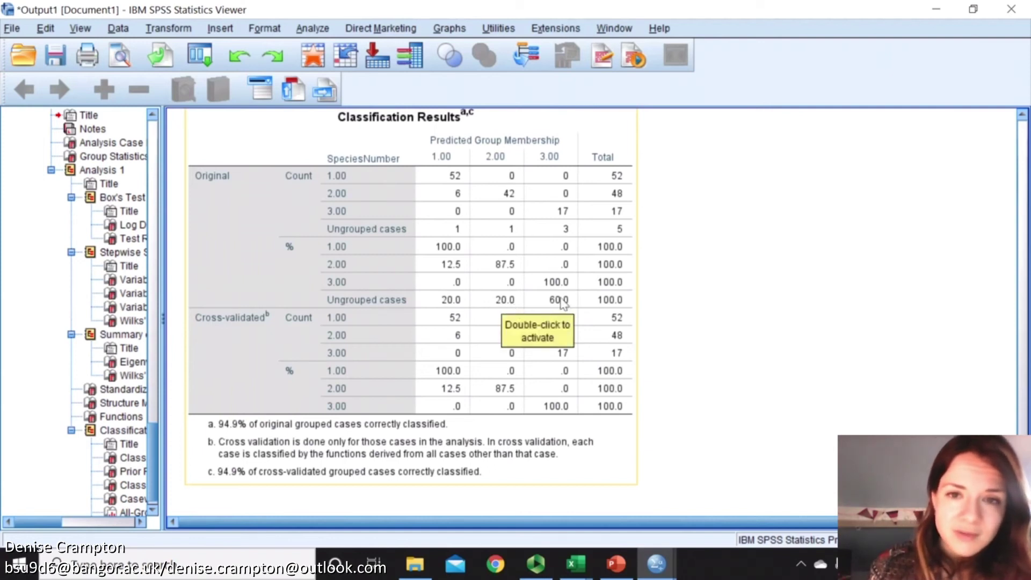
pyautogui.scroll(10, 564, 305)
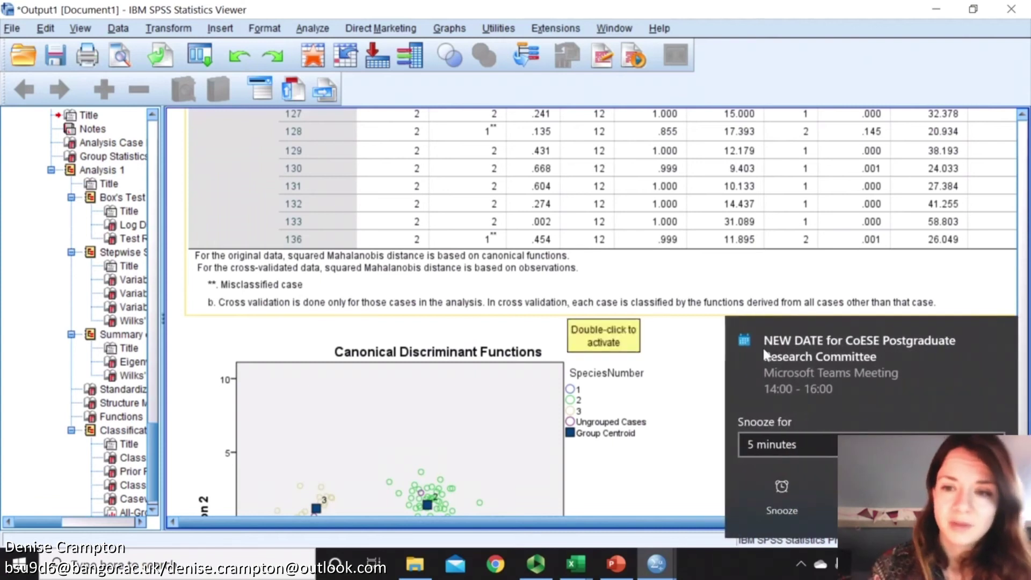
pyautogui.click(923, 499)
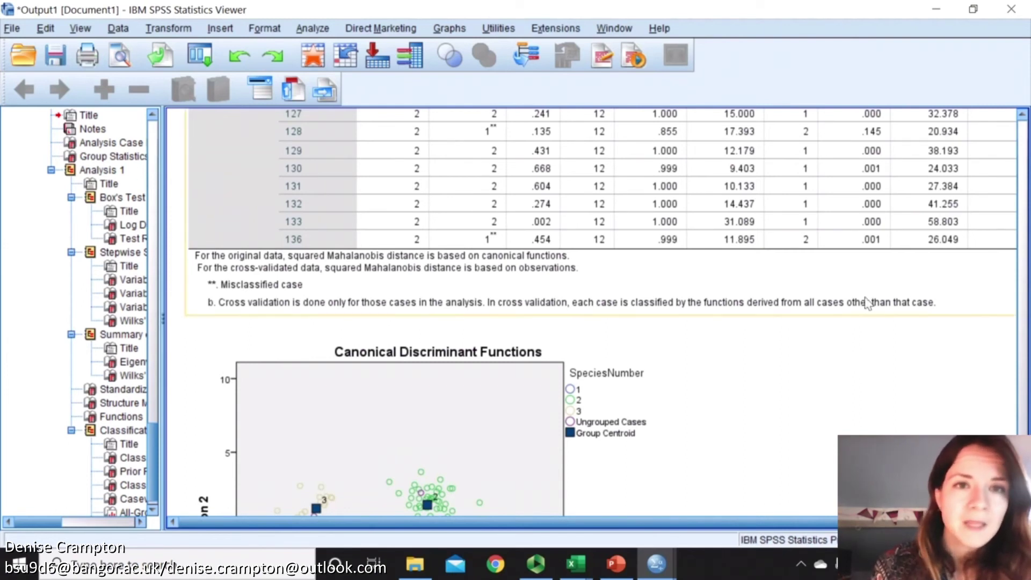
# Step: Start a TwoStep Cluster analysis and add PC1 through PC3 to the variable lists
pyautogui.click(310, 29)
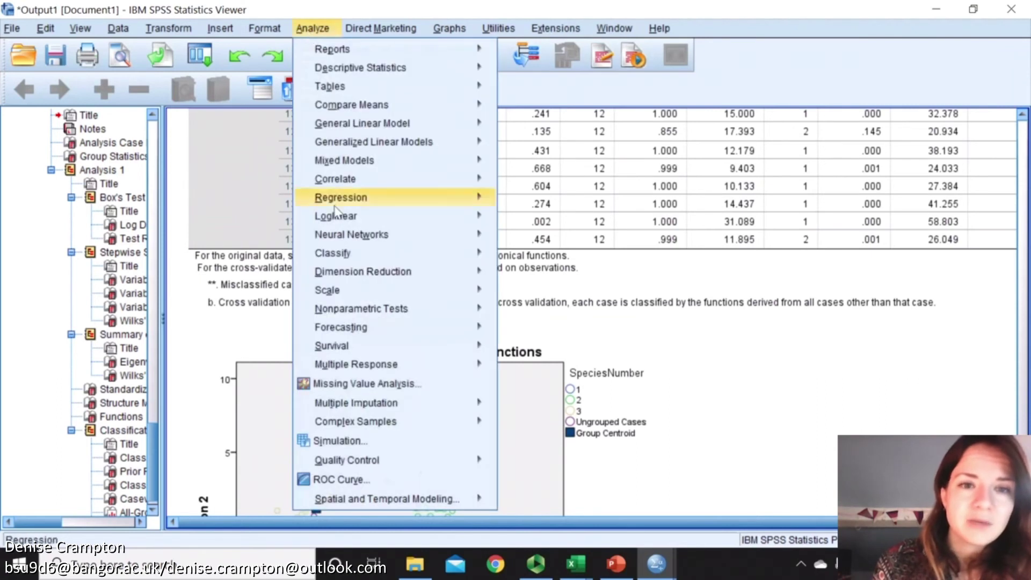
pyautogui.moveTo(344, 255)
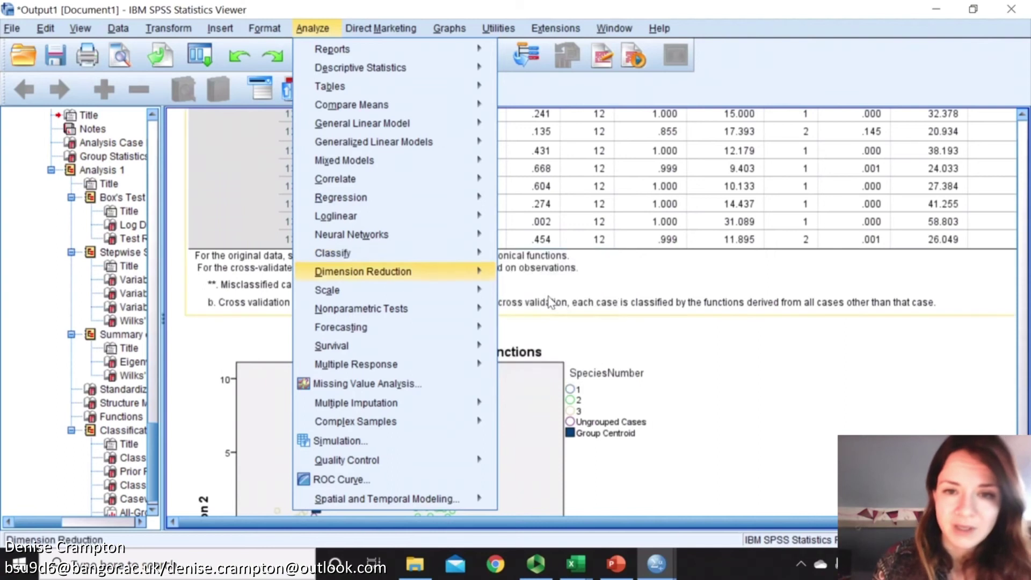
pyautogui.click(524, 259)
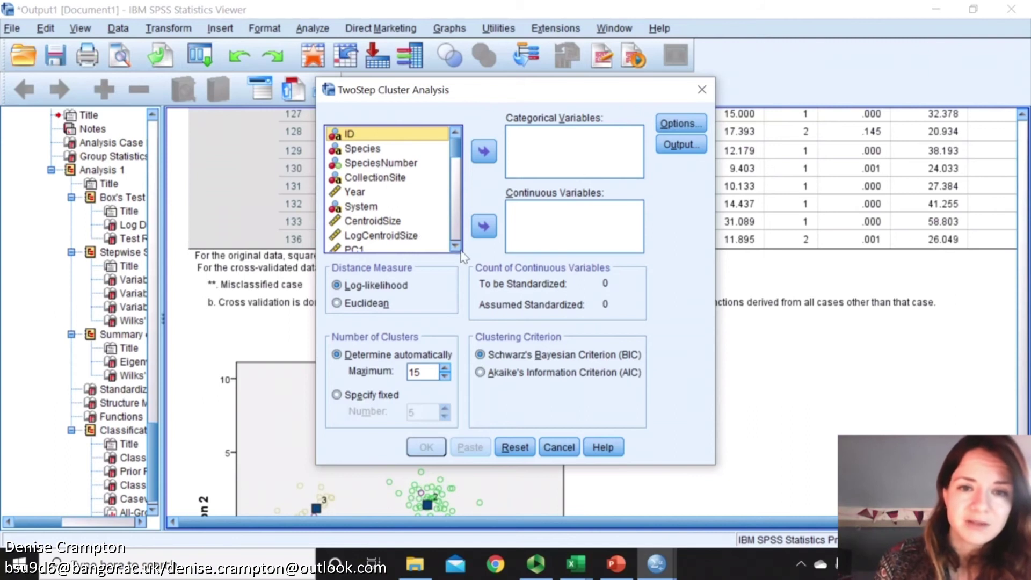
pyautogui.scroll(-2, 461, 252)
pyautogui.click(354, 193)
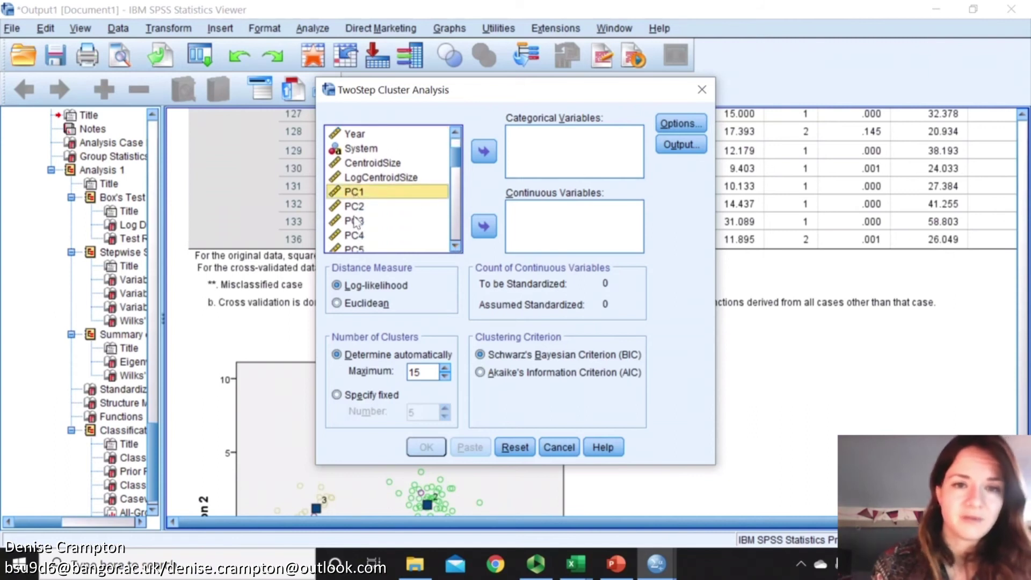
pyautogui.keyDown('shift'); pyautogui.click(354, 220); pyautogui.keyUp('shift')
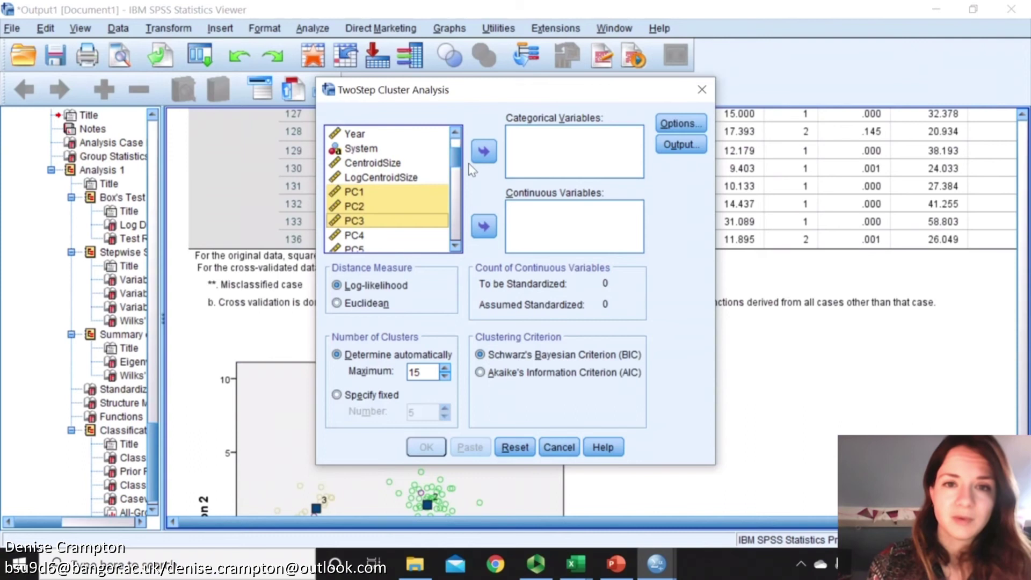
pyautogui.click(484, 151)
pyautogui.moveTo(456, 168)
pyautogui.mouseDown()
pyautogui.moveTo(456, 207)
pyautogui.moveTo(456, 188)
pyautogui.mouseUp()
# Step: Add HL and ED, then move all five variables into the continuous variables list
pyautogui.click(380, 189)
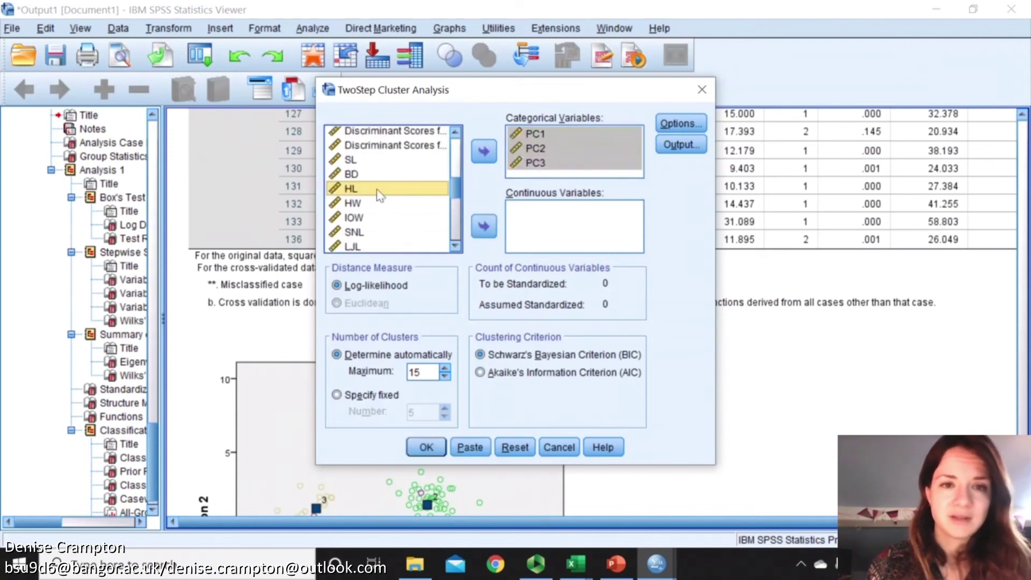
pyautogui.click(455, 247)
pyautogui.click(363, 221)
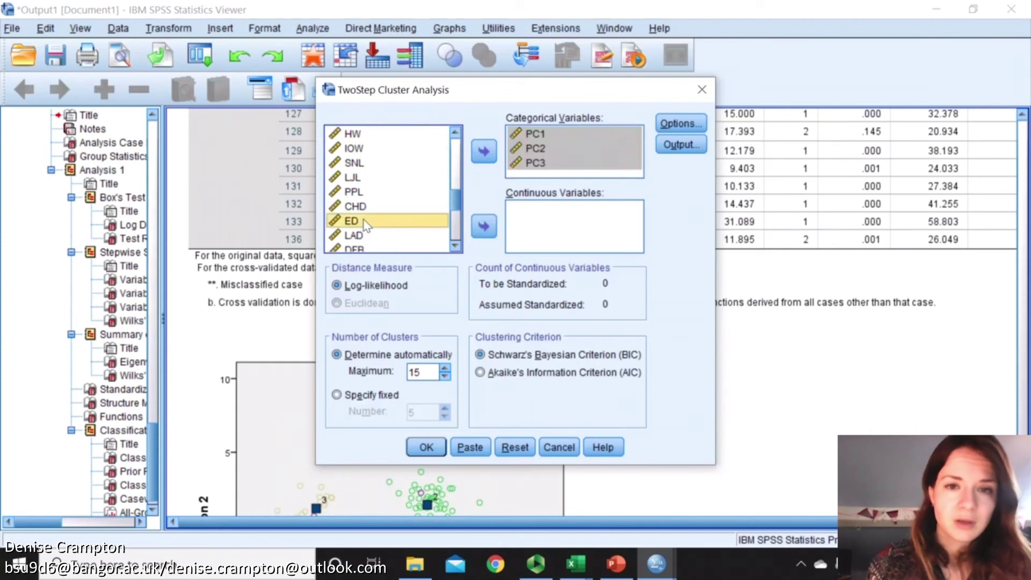
pyautogui.click(484, 155)
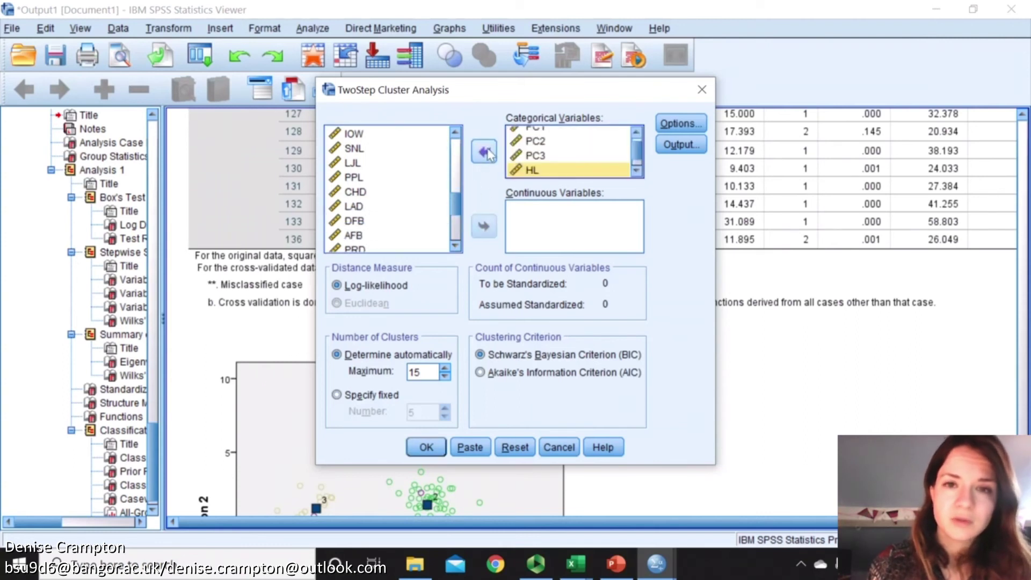
pyautogui.click(536, 161)
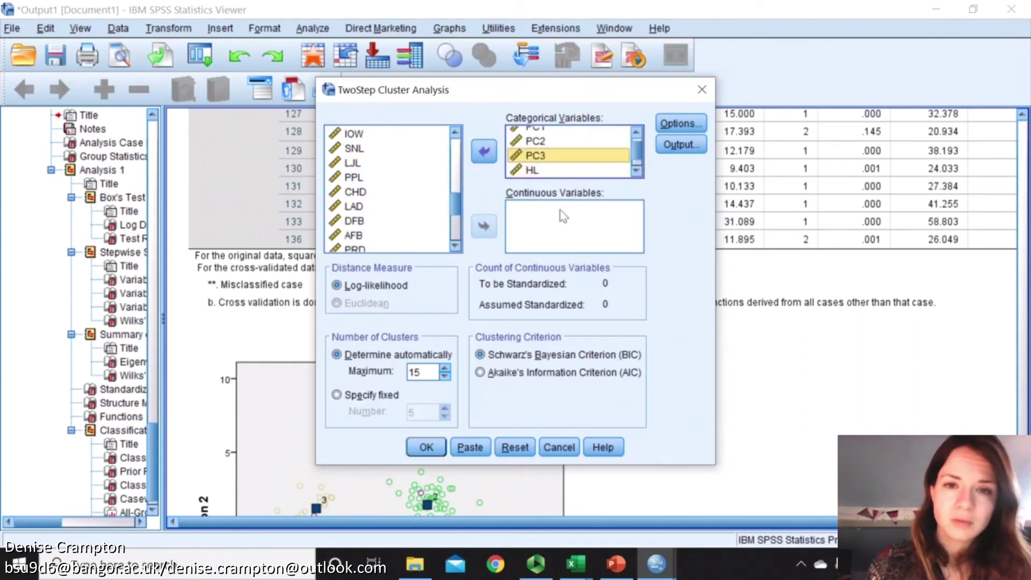
pyautogui.hotkey('ctrl', 'a')
pyautogui.click(483, 152)
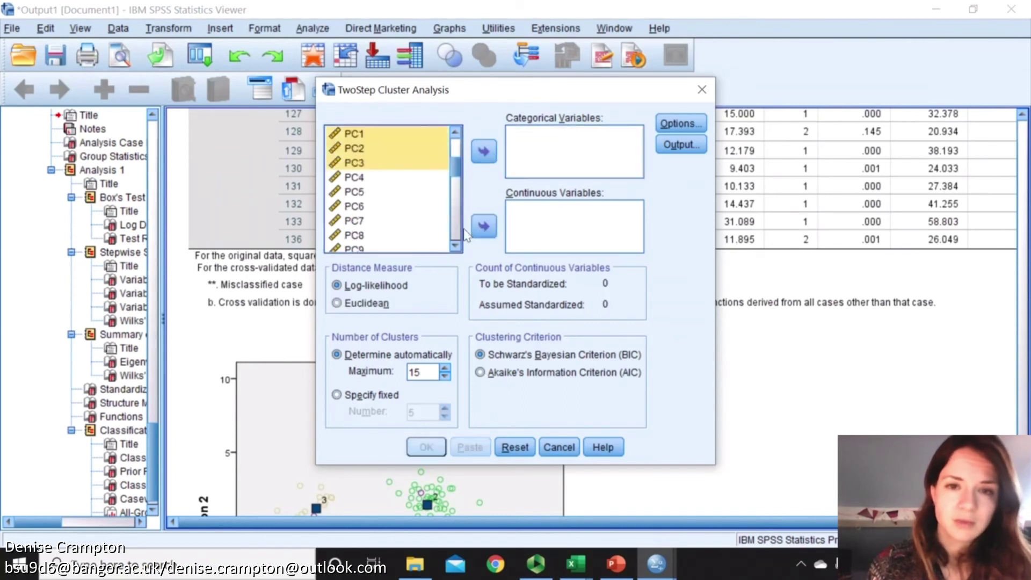
pyautogui.click(475, 228)
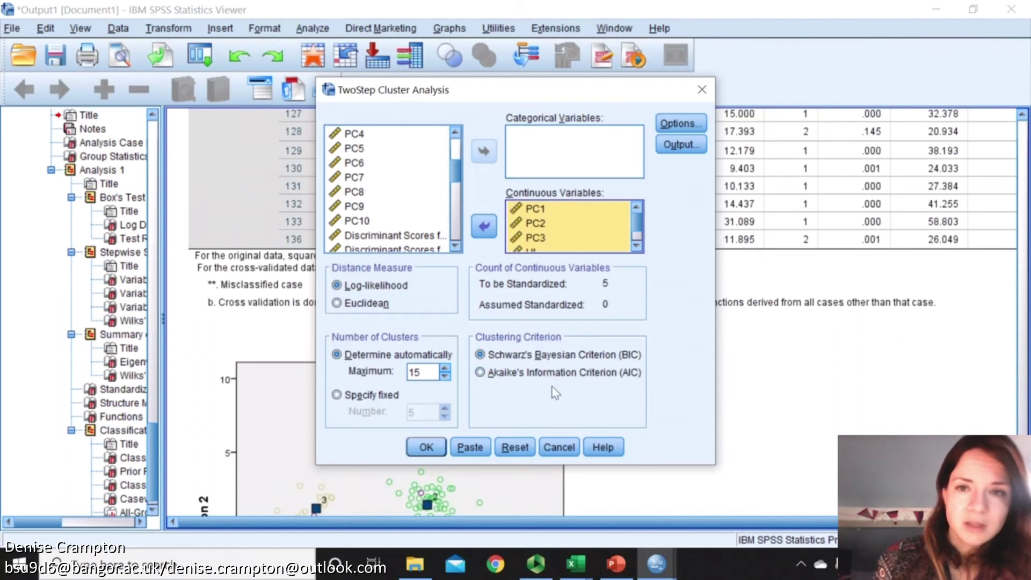
# Step: Request pivot tables and a cluster membership variable in the output, then run the analysis
pyautogui.click(700, 128)
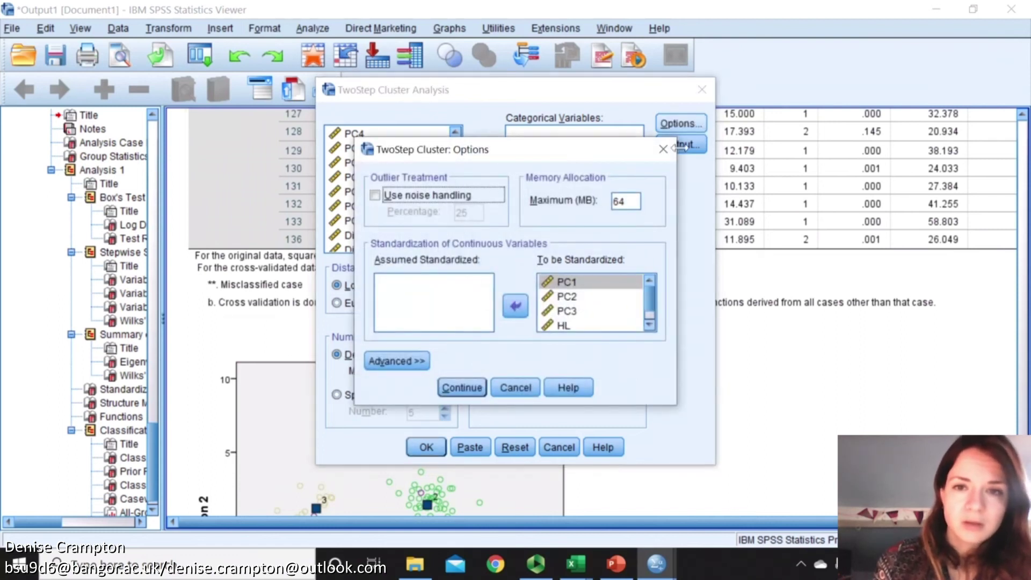
pyautogui.press('Escape')
pyautogui.click(680, 146)
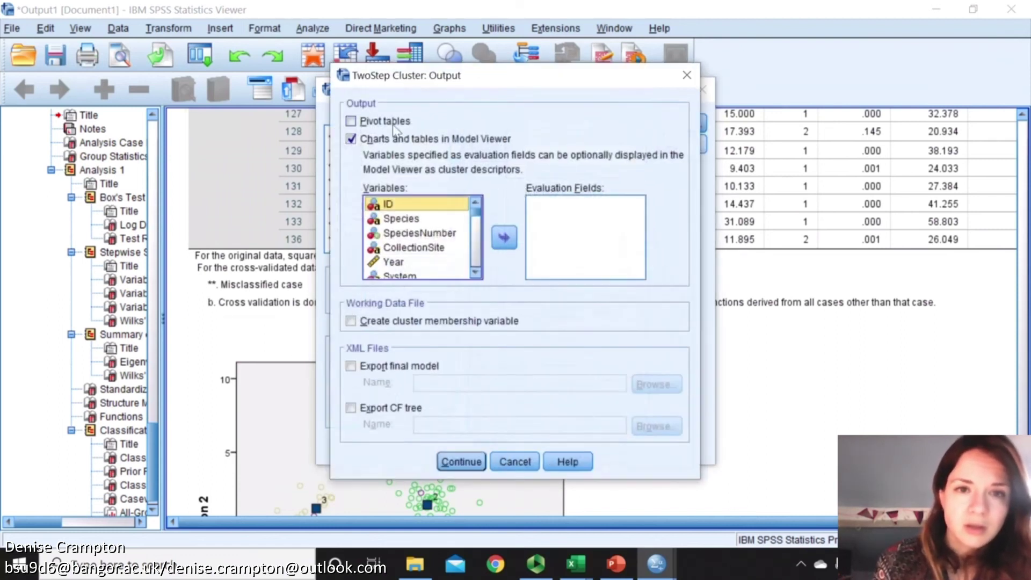
pyautogui.click(352, 121)
pyautogui.click(456, 322)
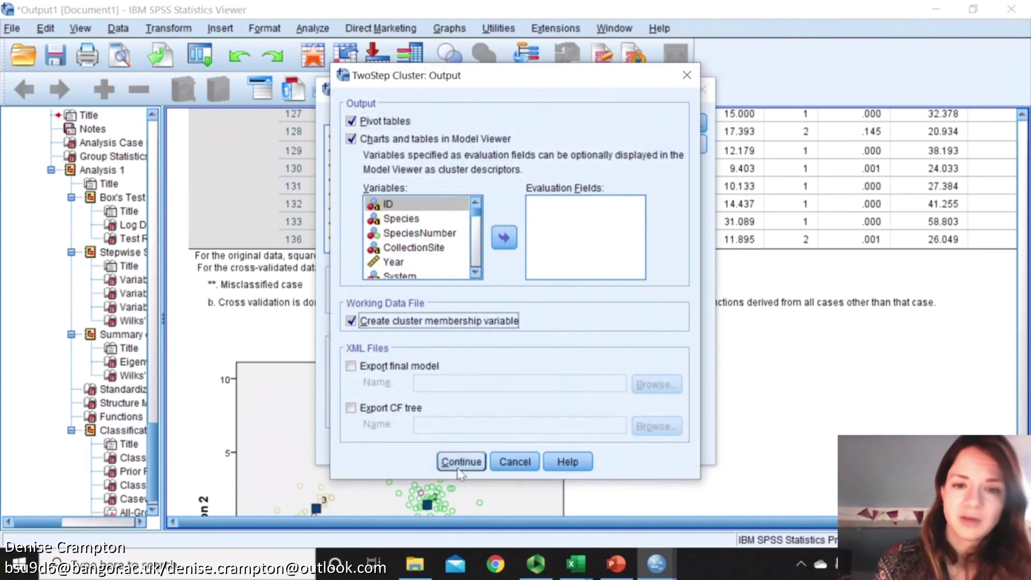
pyautogui.click(457, 465)
pyautogui.click(426, 447)
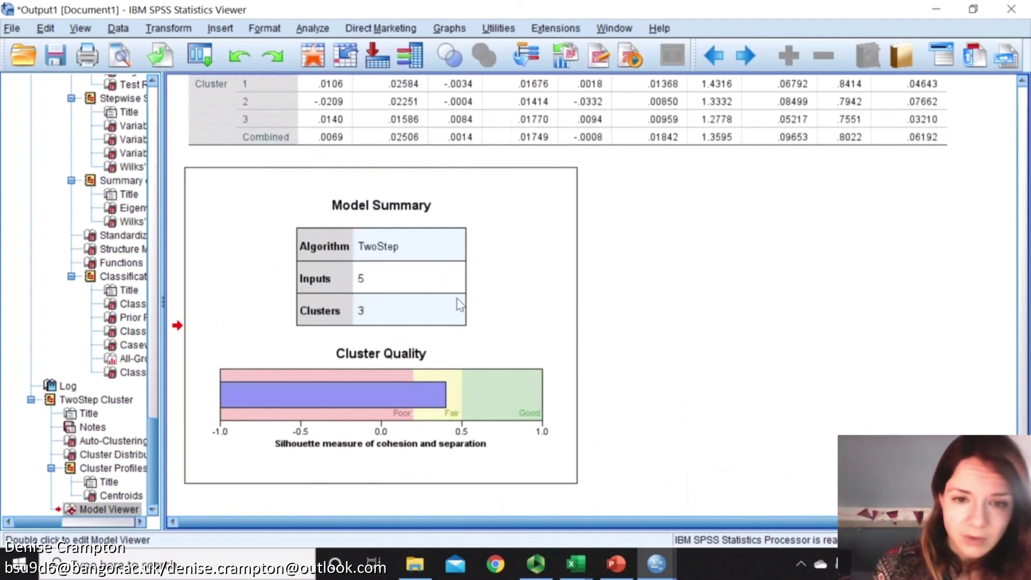
# Step: Open the cluster Model Summary in a full-screen Model Viewer
pyautogui.rightClick(459, 303)
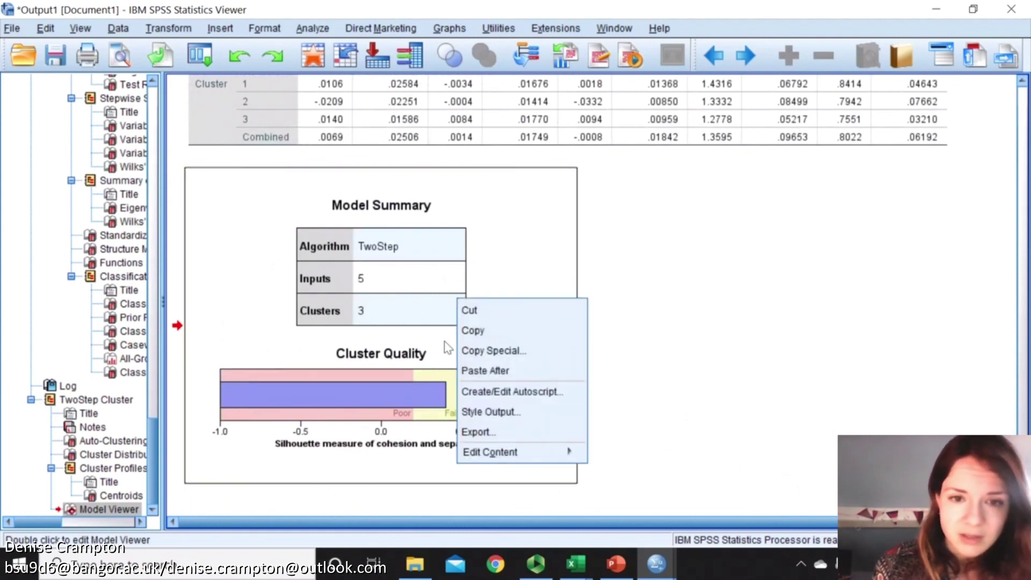
pyautogui.click(429, 346)
pyautogui.doubleClick(429, 347)
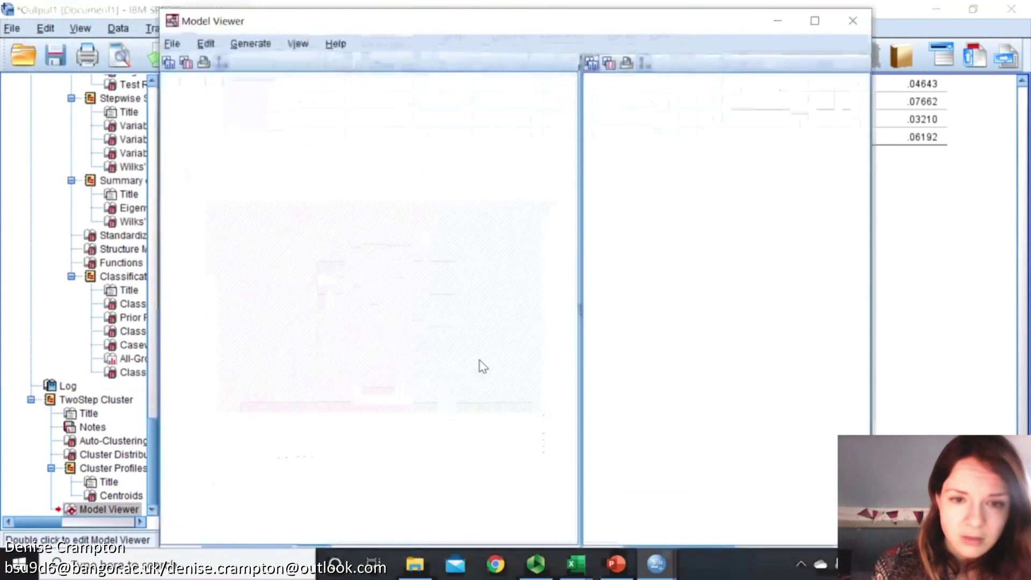
pyautogui.click(814, 21)
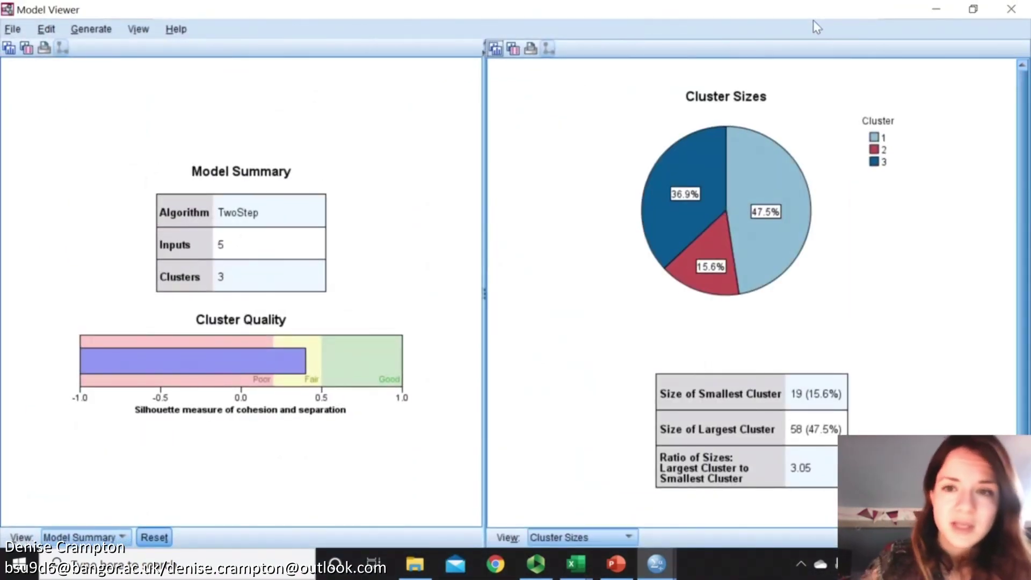
# Step: Show the Predictor Importance view, ranking PC3 highest and PC2 lowest, then minimize the viewer
pyautogui.moveTo(772, 232)
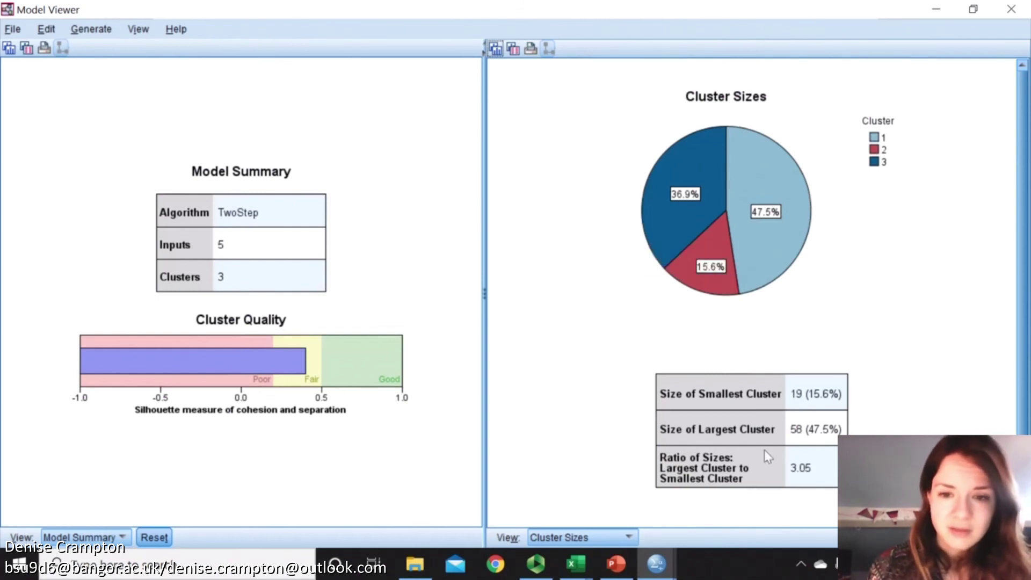
pyautogui.click(607, 542)
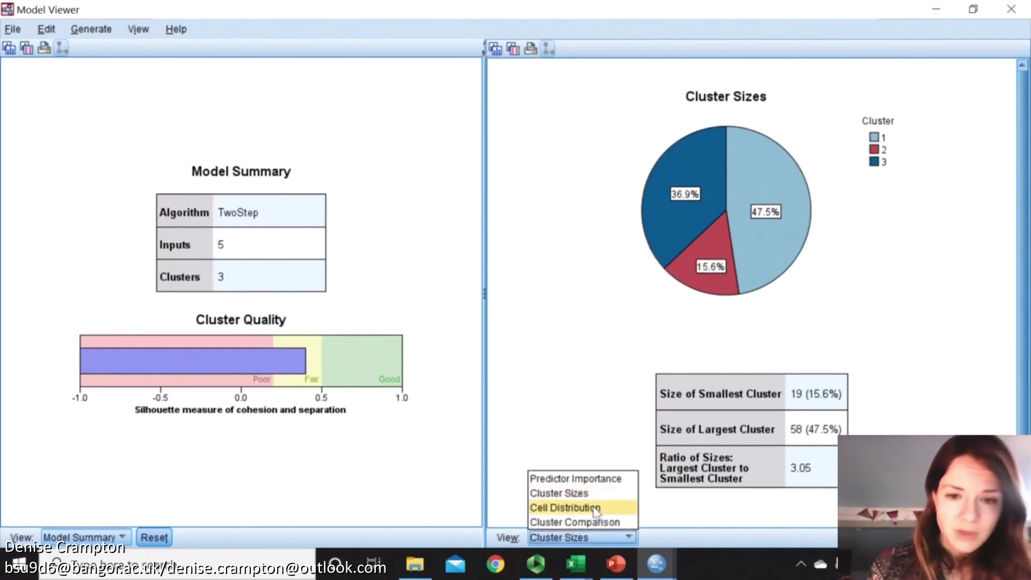
pyautogui.click(591, 477)
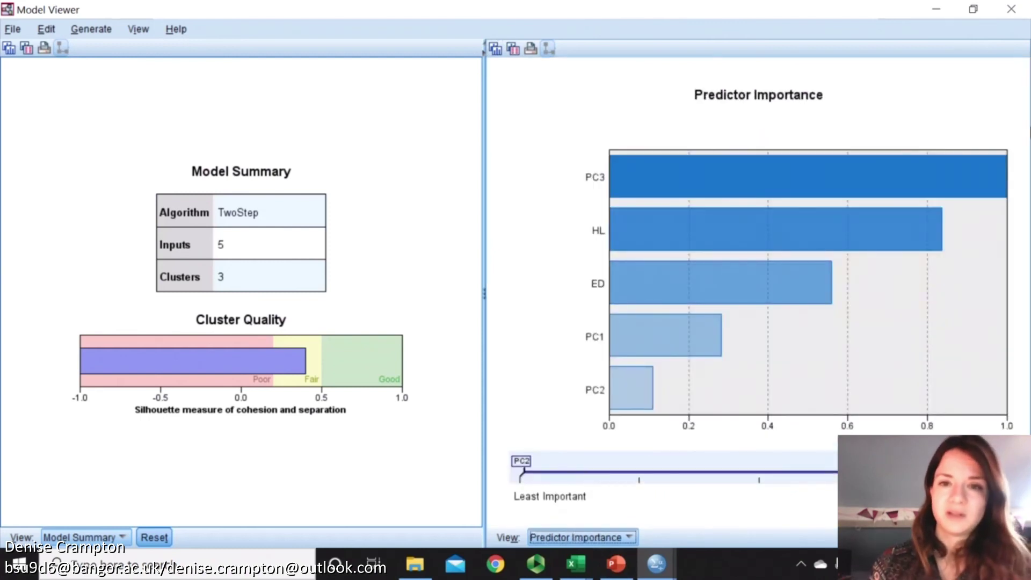
pyautogui.moveTo(740, 177)
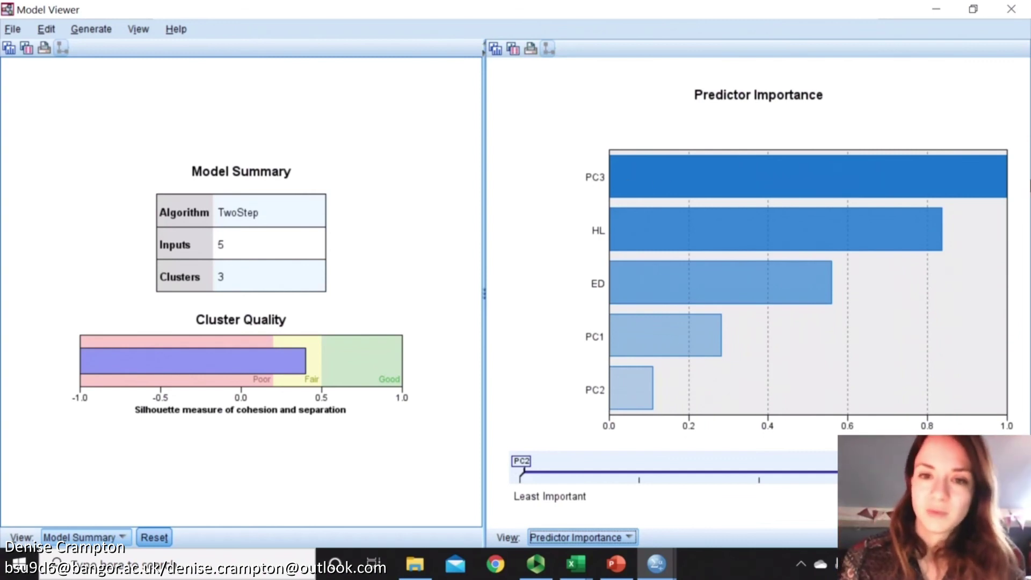
pyautogui.moveTo(709, 294)
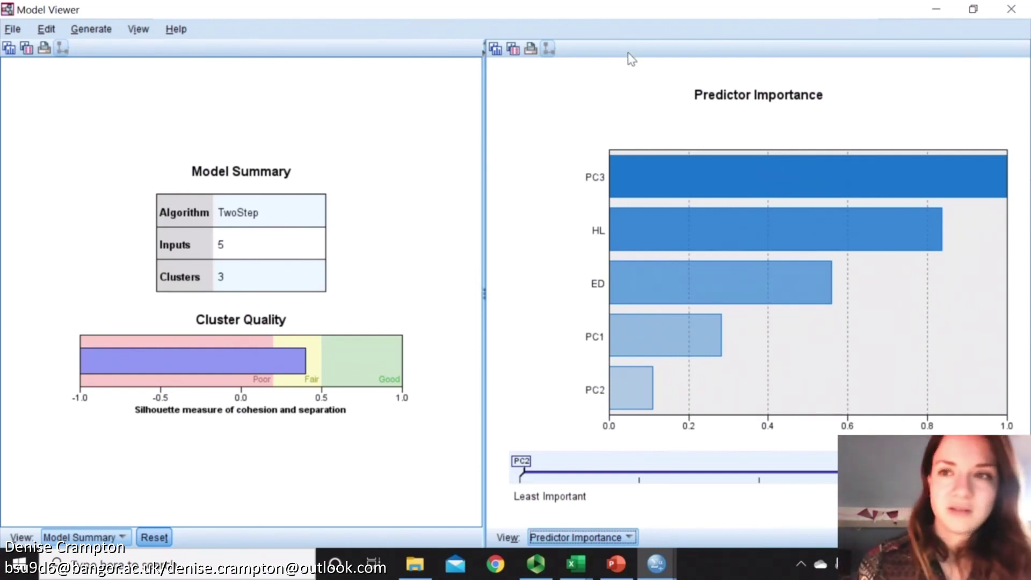
pyautogui.moveTo(811, 199)
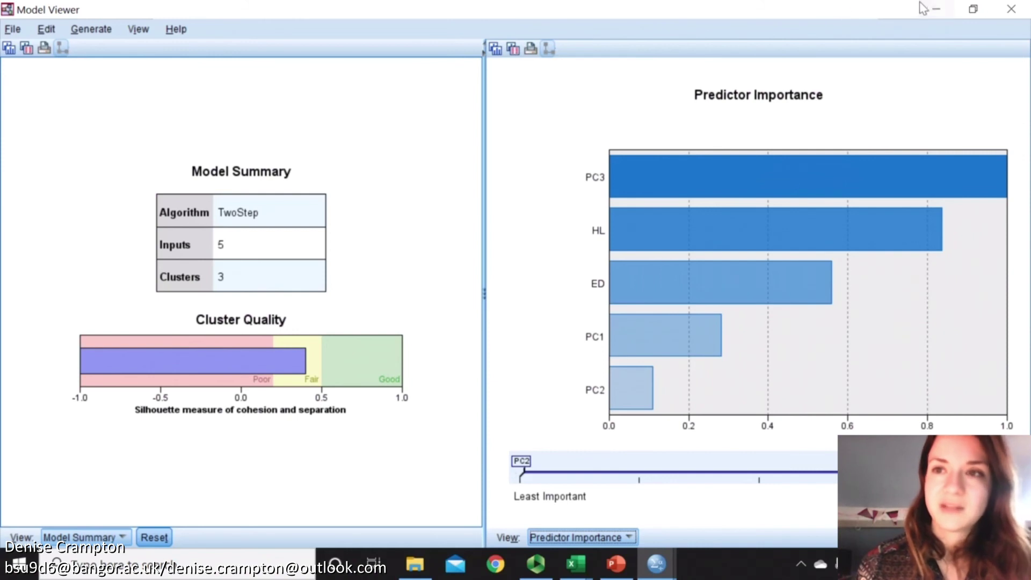
pyautogui.click(932, 9)
# Step: Create a stacked bar chart with TwoStep Cluster Number on the x-axis and Species as the stack colour
pyautogui.click(451, 28)
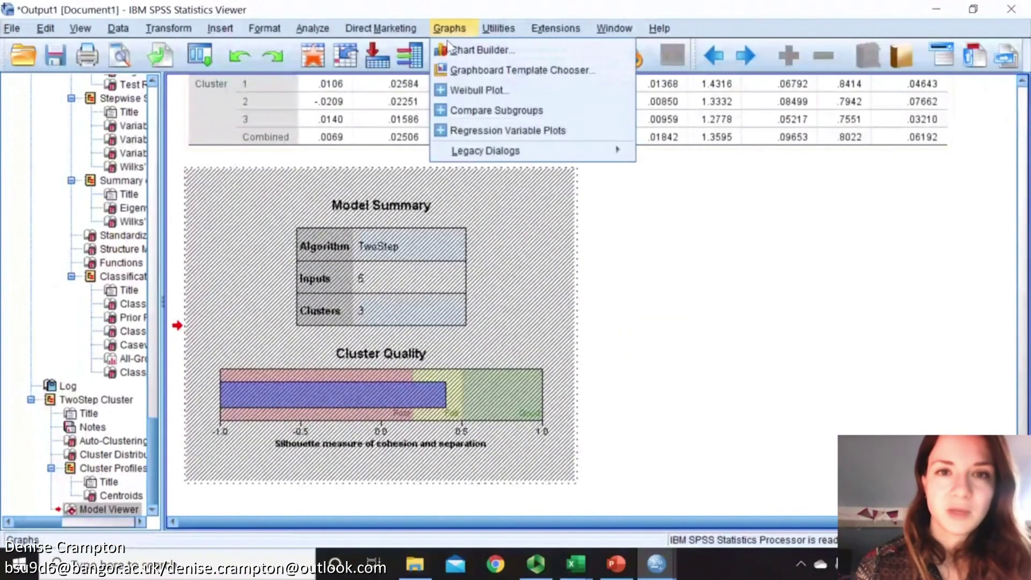
pyautogui.click(450, 48)
pyautogui.click(454, 357)
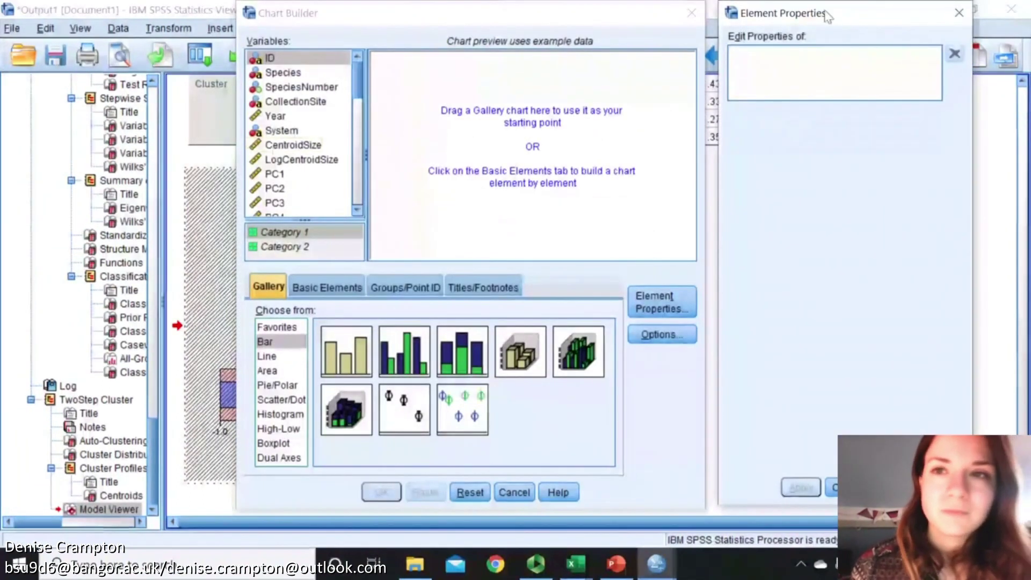
pyautogui.click(279, 414)
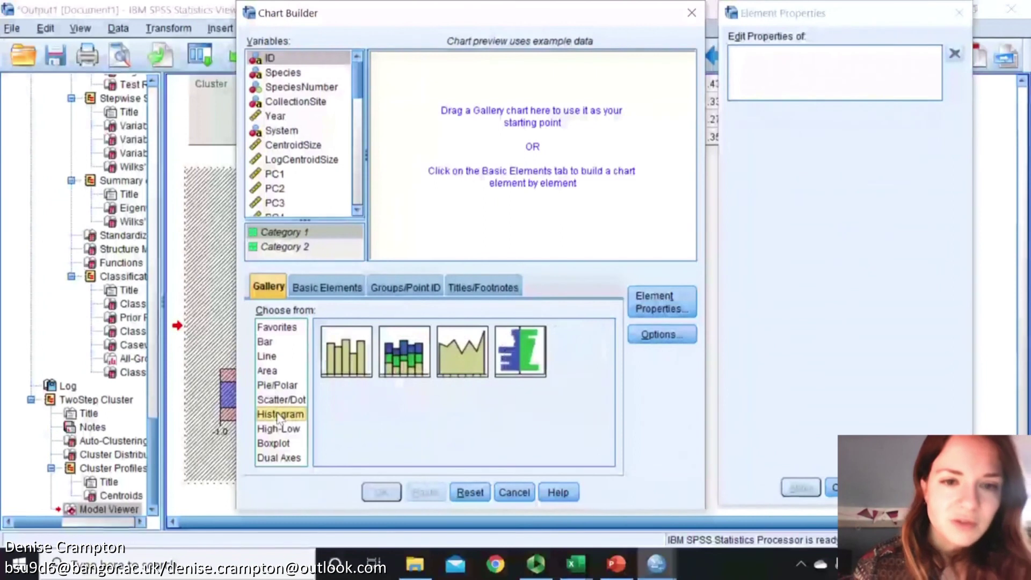
pyautogui.moveTo(386, 346); pyautogui.dragTo(485, 137)
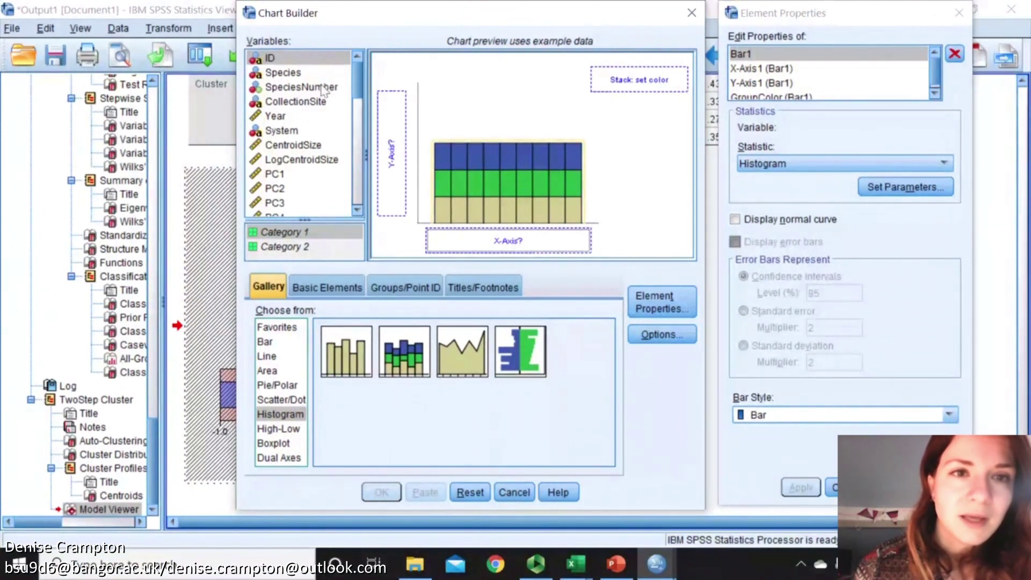
pyautogui.moveTo(294, 73); pyautogui.dragTo(449, 245)
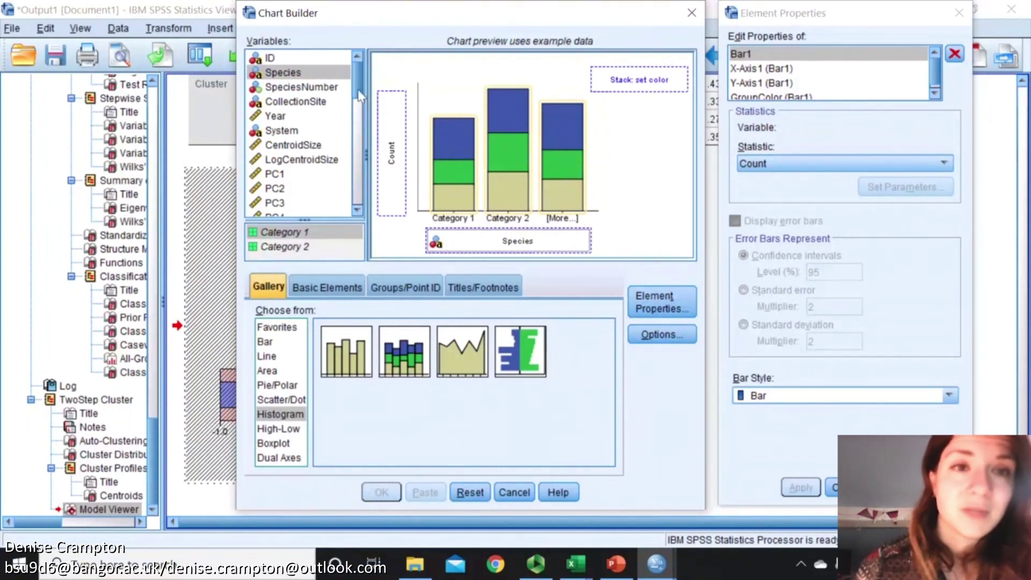
pyautogui.moveTo(361, 99); pyautogui.dragTo(541, 248)
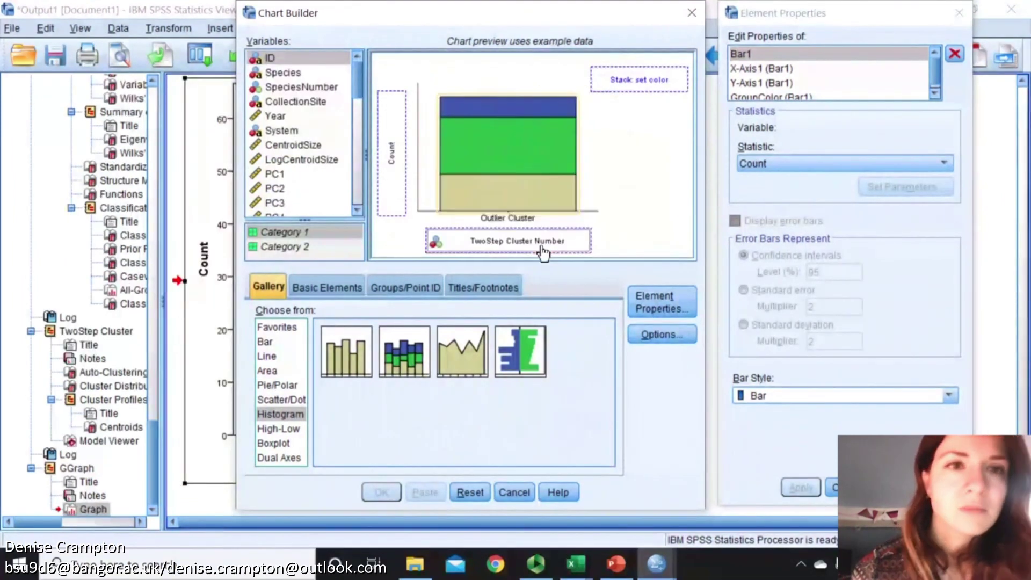
pyautogui.moveTo(284, 73); pyautogui.dragTo(639, 80)
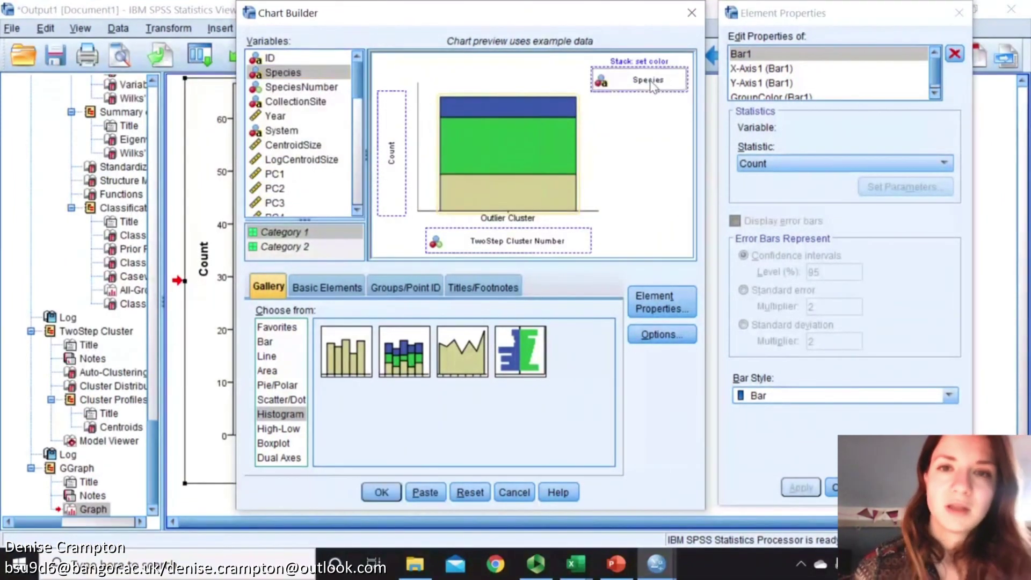
pyautogui.click(381, 492)
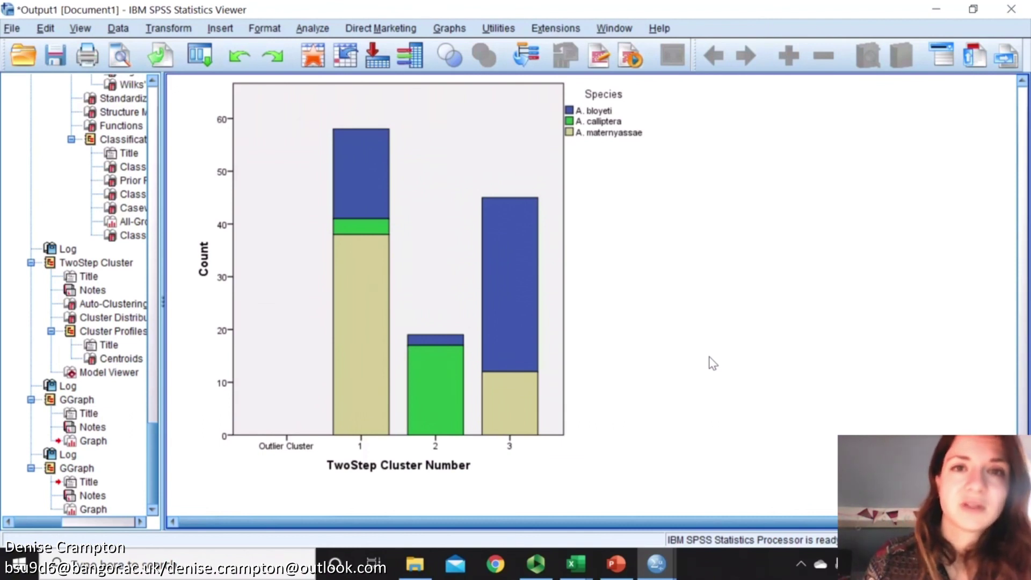
# Step: Build a histogram of SL with bars stacked by TwoStep Cluster Number instead of Species
pyautogui.click(449, 28)
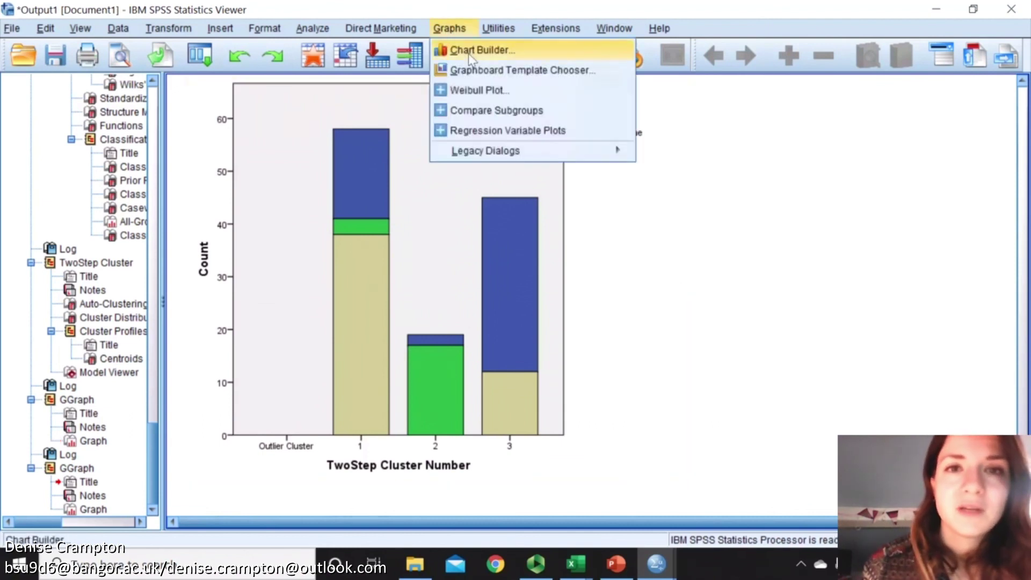
pyautogui.click(473, 49)
pyautogui.click(472, 359)
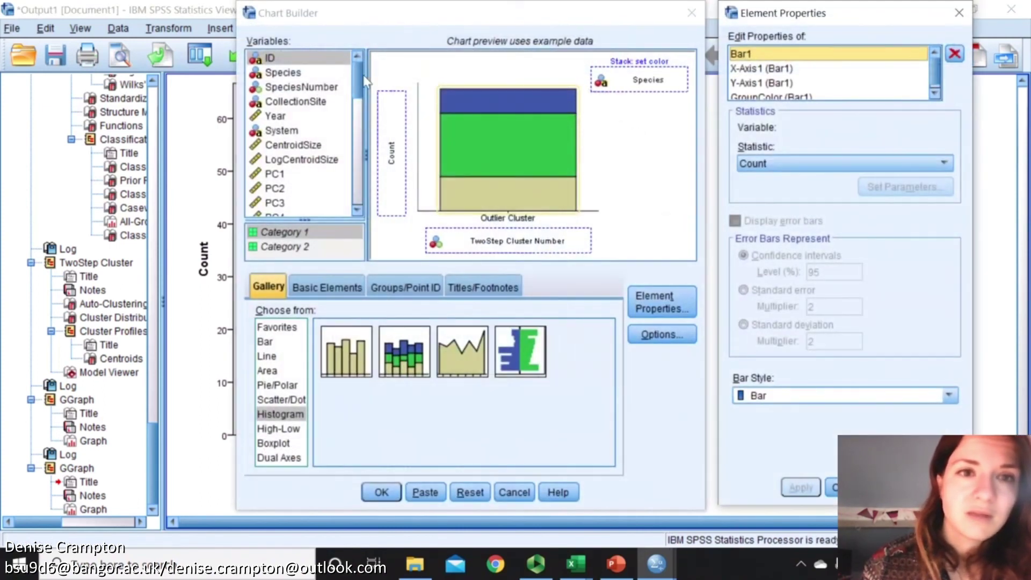
pyautogui.moveTo(359, 80); pyautogui.dragTo(353, 132)
pyautogui.moveTo(437, 241); pyautogui.dragTo(301, 134)
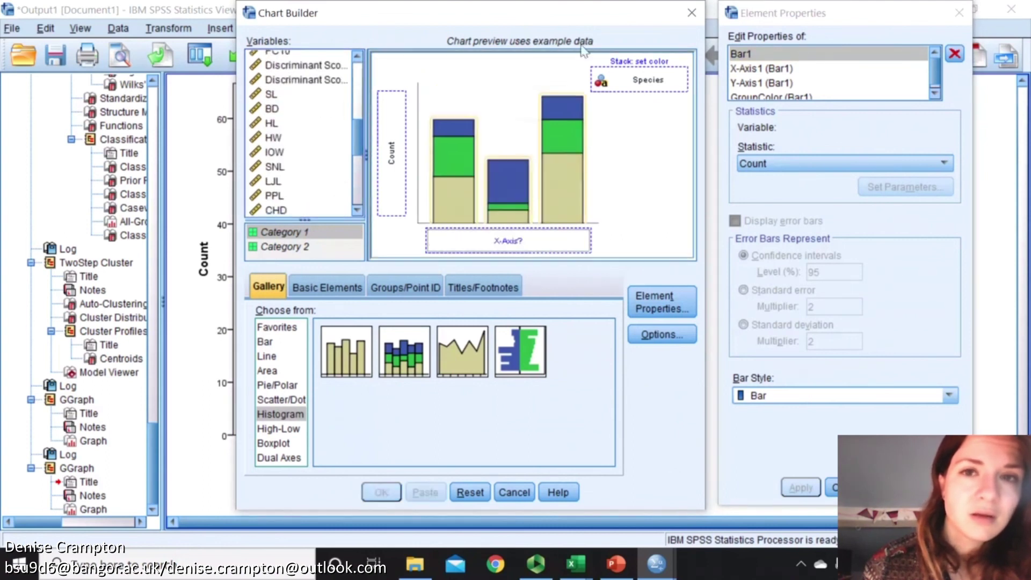
pyautogui.moveTo(623, 94); pyautogui.dragTo(312, 129)
pyautogui.moveTo(271, 94); pyautogui.dragTo(506, 250)
pyautogui.moveTo(361, 138); pyautogui.dragTo(623, 80)
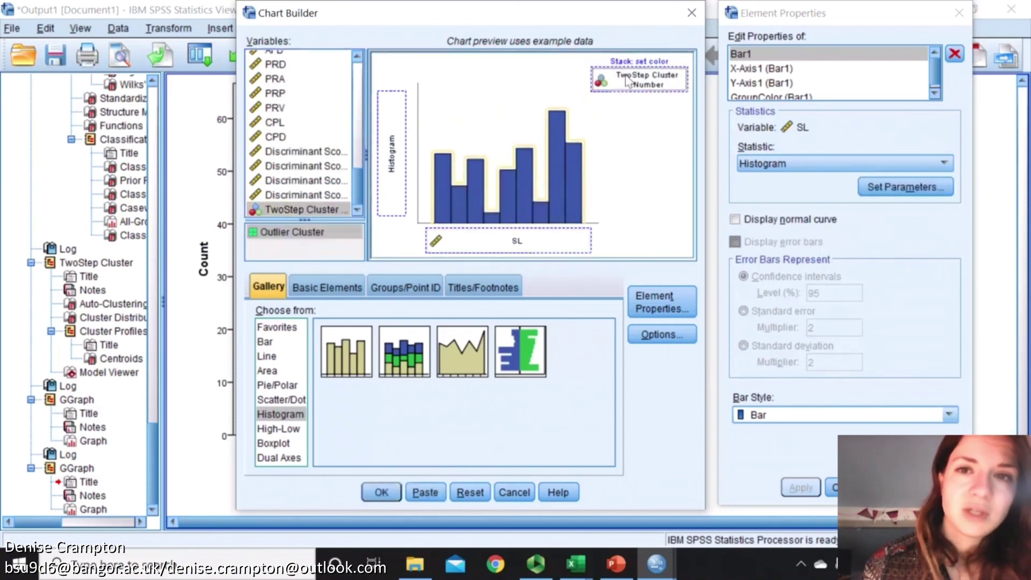
pyautogui.click(387, 499)
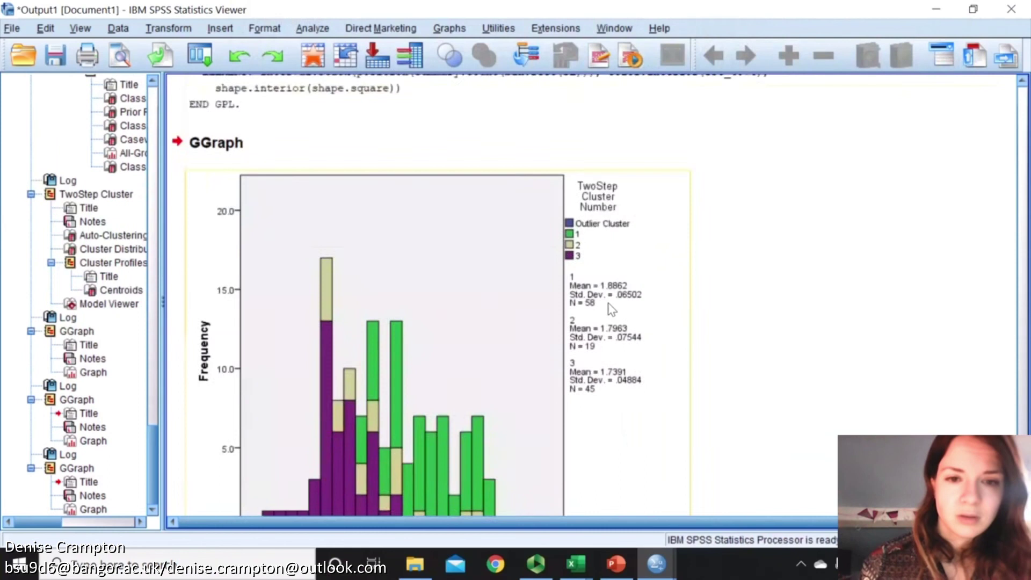